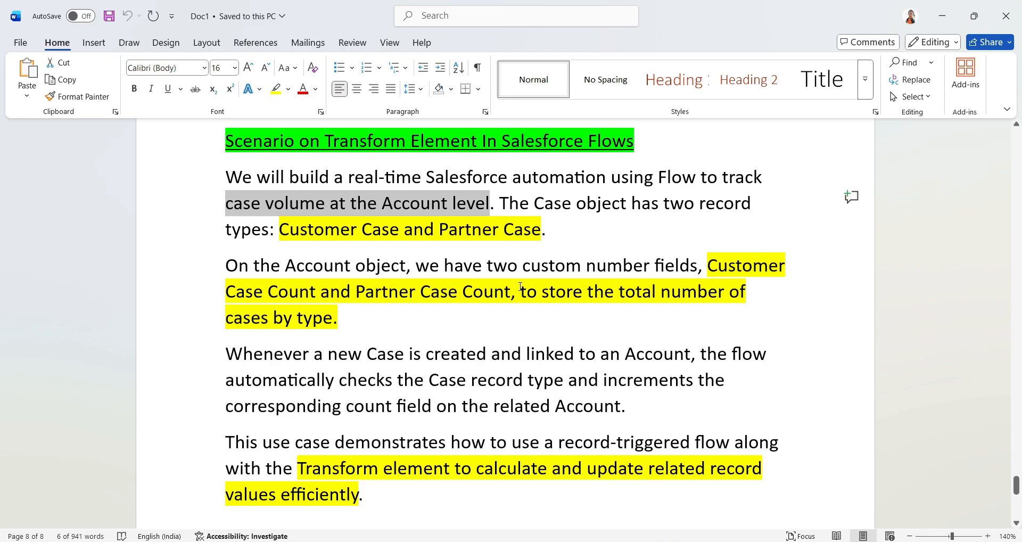
# Read the scenario paragraph describing how the flow checks a new Case's record type and increments the count on the related Account
pyautogui.moveTo(257, 360); pyautogui.dragTo(542, 360)
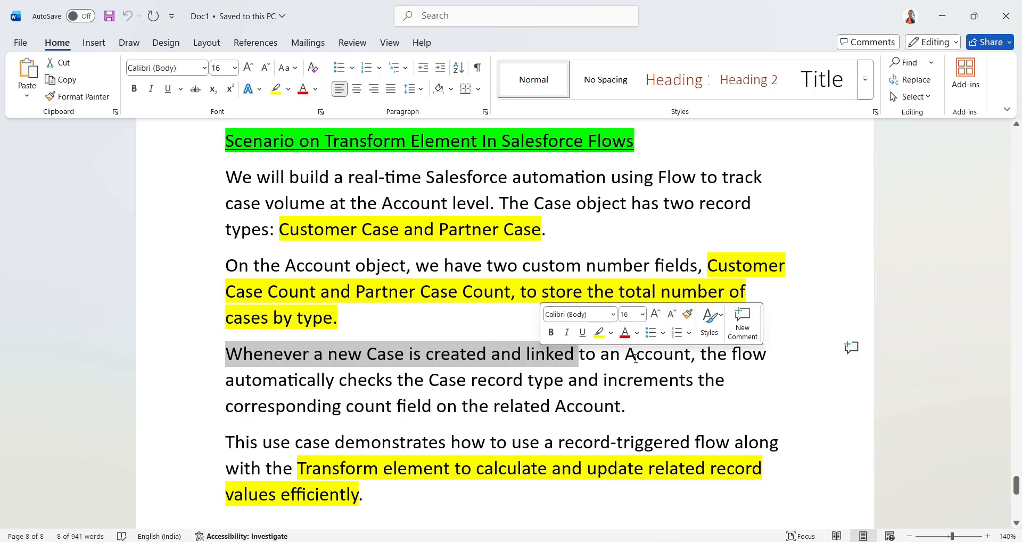
pyautogui.click(592, 370)
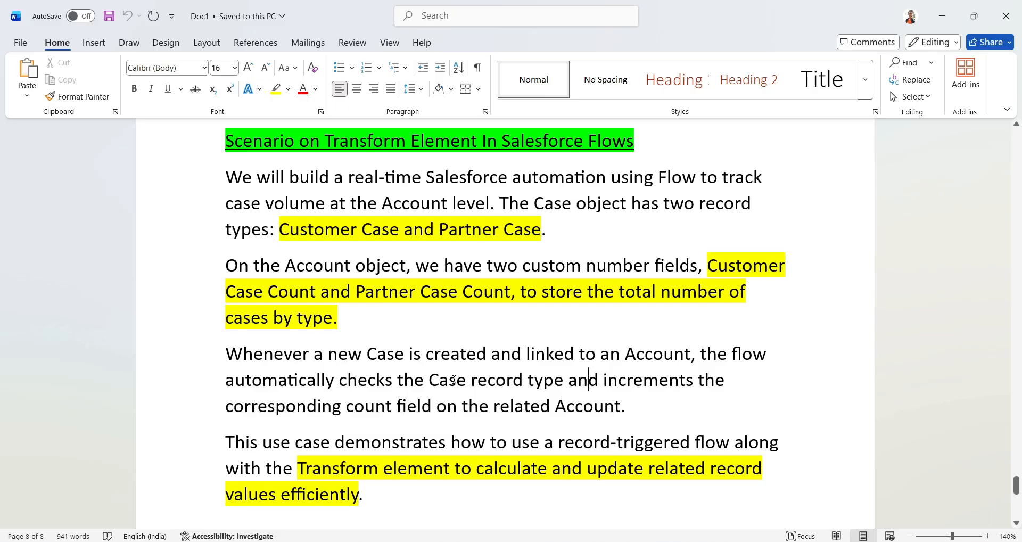
pyautogui.moveTo(443, 380); pyautogui.dragTo(691, 398)
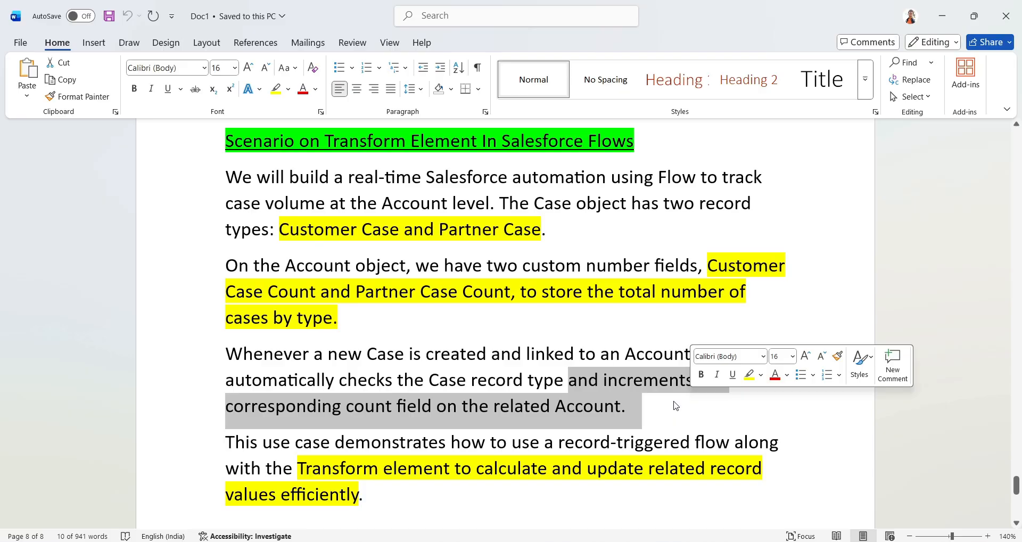
pyautogui.click(676, 405)
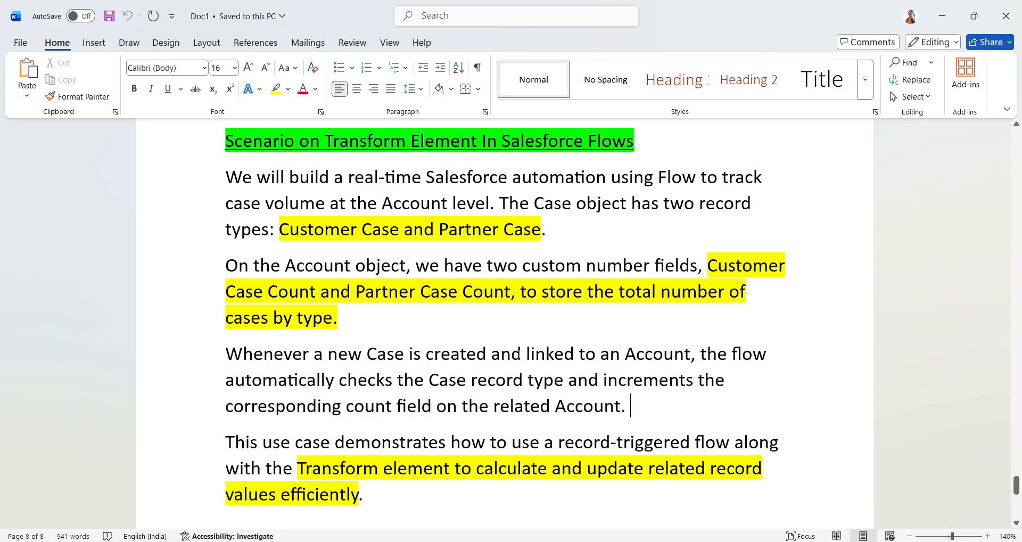
# Switch to Salesforce and review the Case record types and the Account's case count fields against the scenario document
pyautogui.moveTo(470, 541)
pyautogui.click(447, 521)
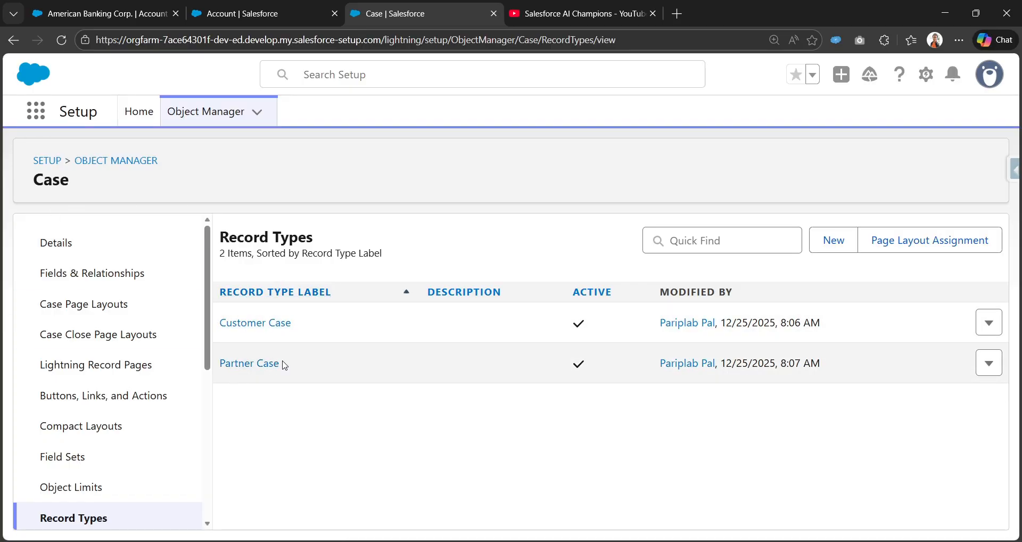
pyautogui.hotkey('alt', 'Tab')
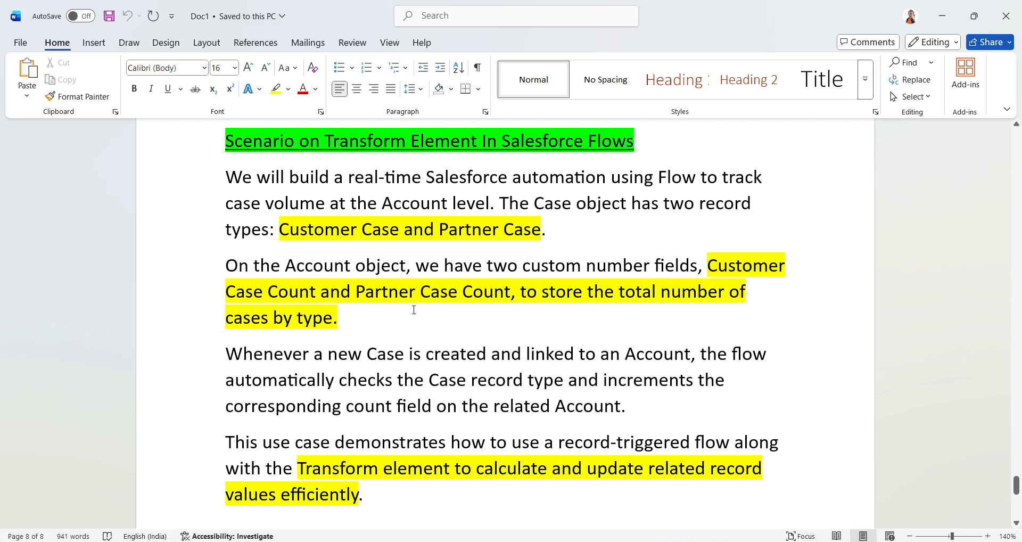
pyautogui.hotkey('alt', 'Tab')
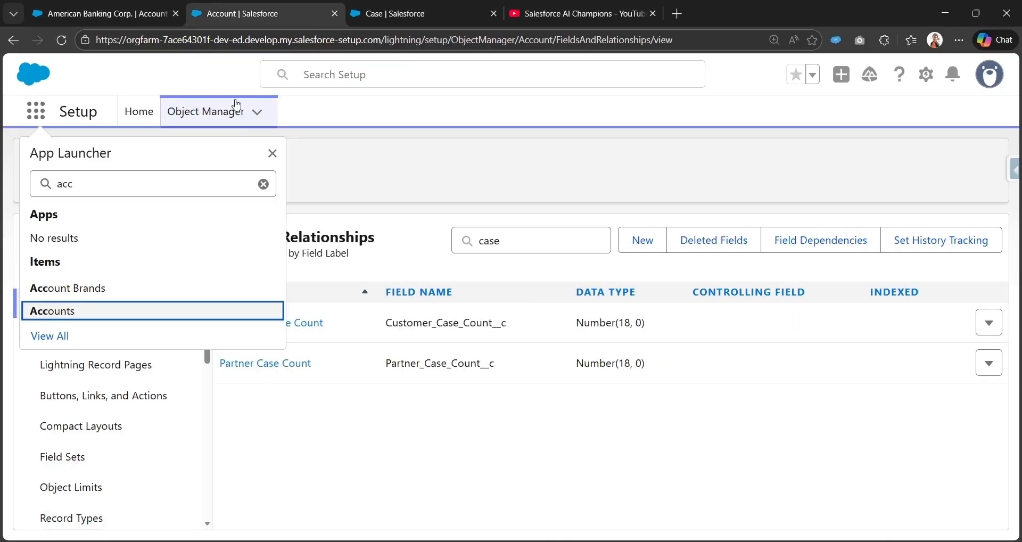
pyautogui.click(416, 180)
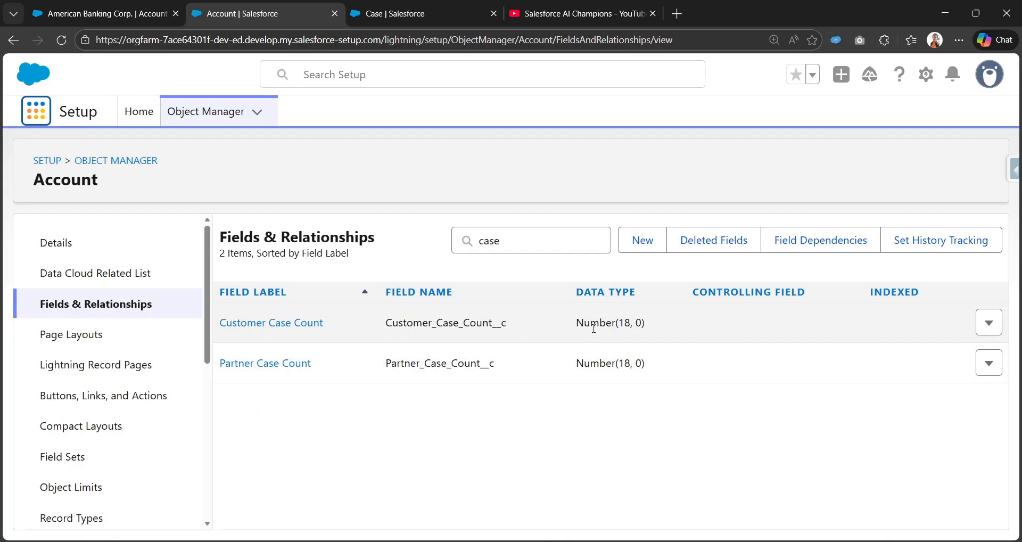
pyautogui.hotkey('alt', 'Tab')
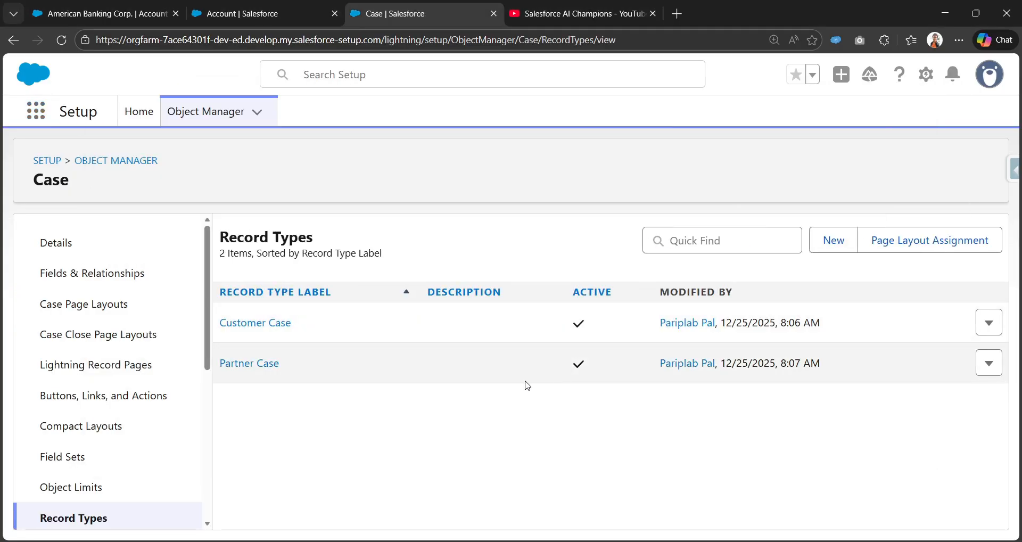
pyautogui.hotkey('alt', 'Tab')
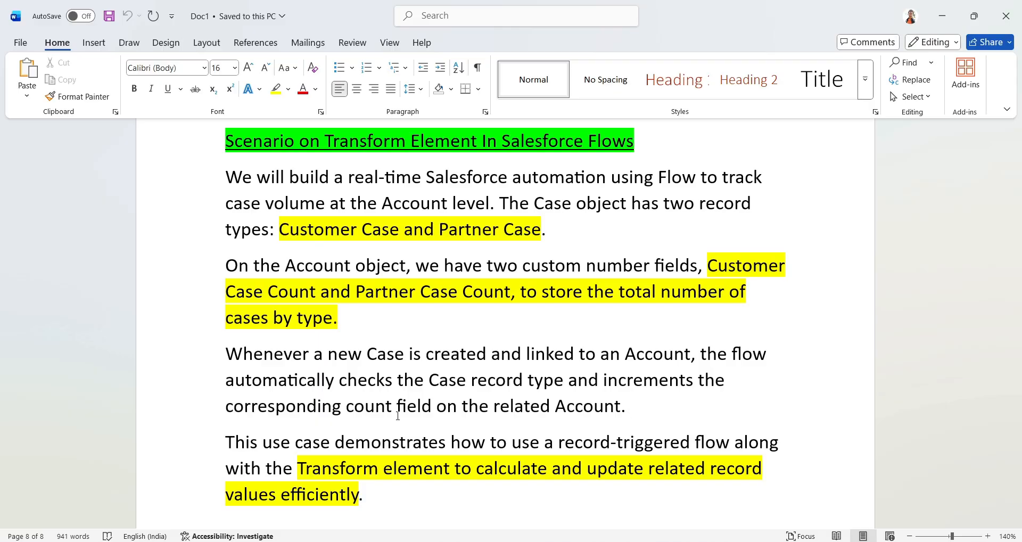
pyautogui.hotkey('alt', 'Tab')
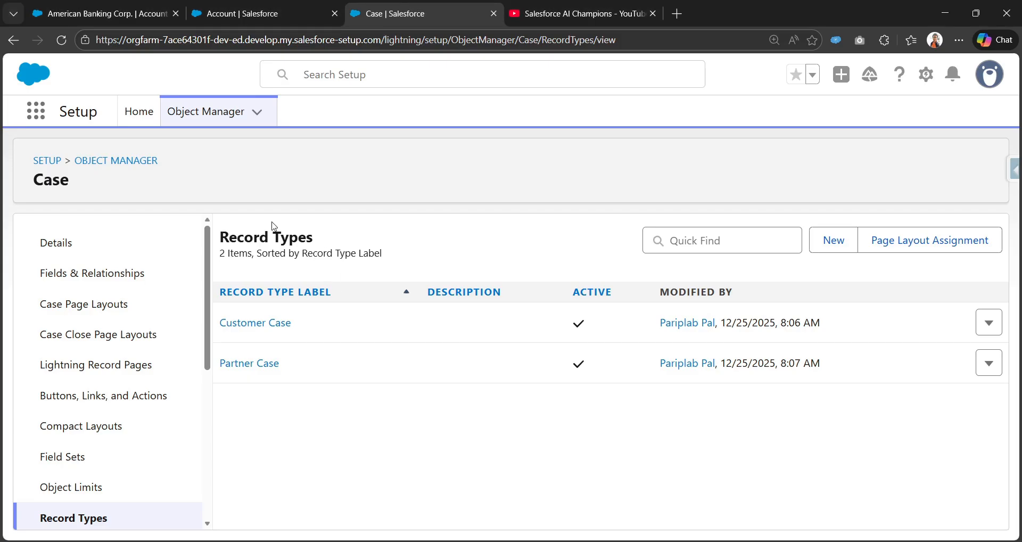
# Open Salesforce Setup in a new tab and go to the Flows page
pyautogui.click(930, 81)
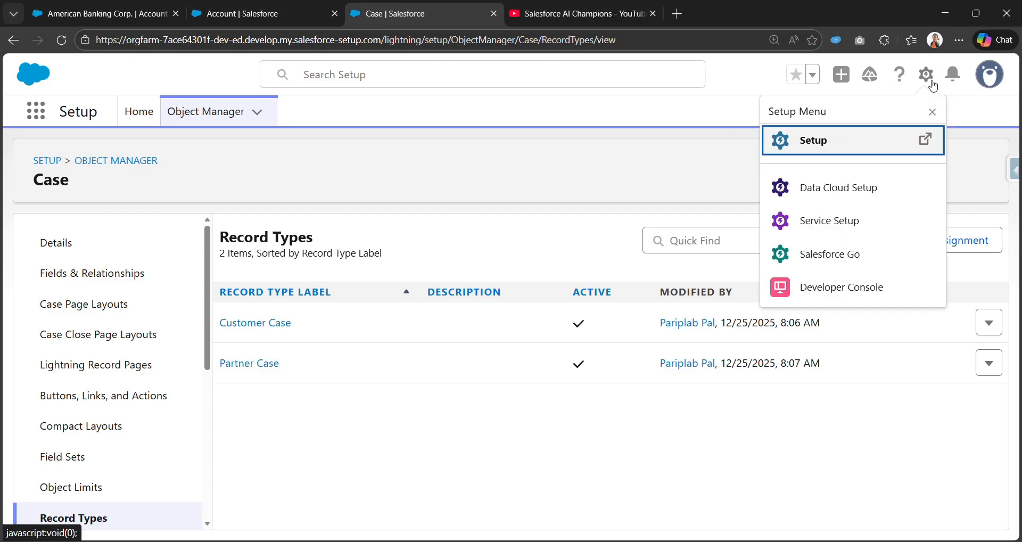
pyautogui.click(852, 150)
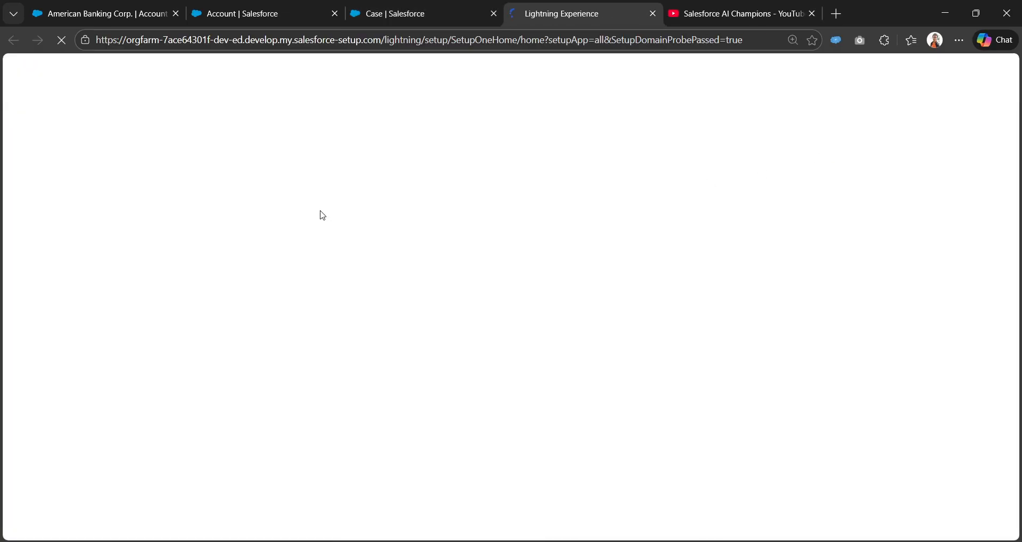
pyautogui.click(98, 159)
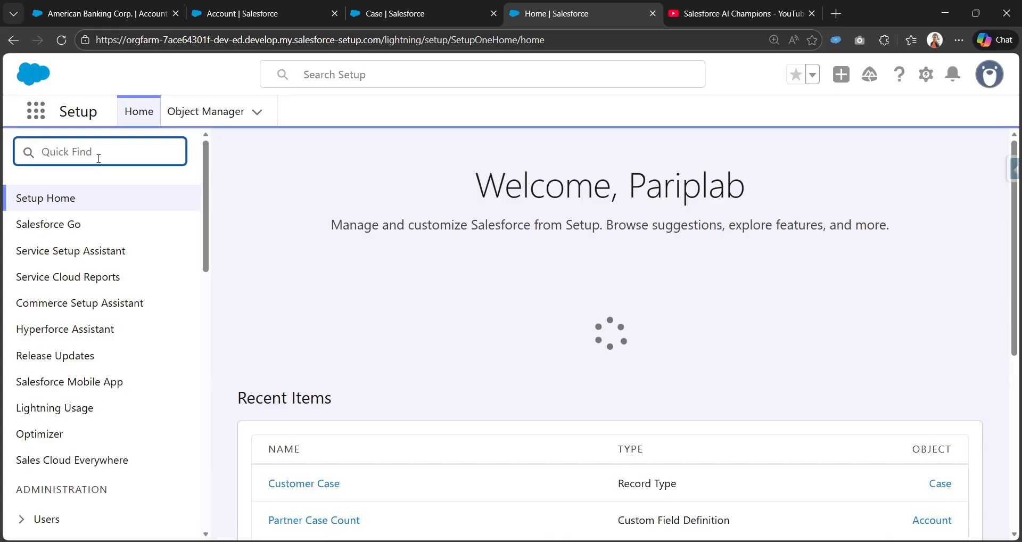
pyautogui.write('flows')
pyautogui.click(61, 228)
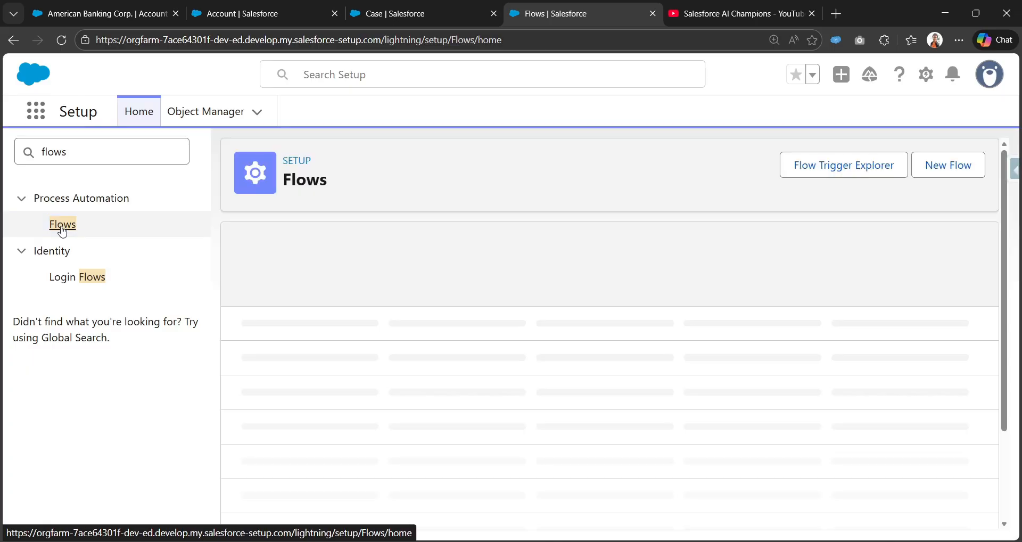
# Create a new Record-Triggered Flow from the Triggered Automations category and dismiss the error message
pyautogui.click(956, 171)
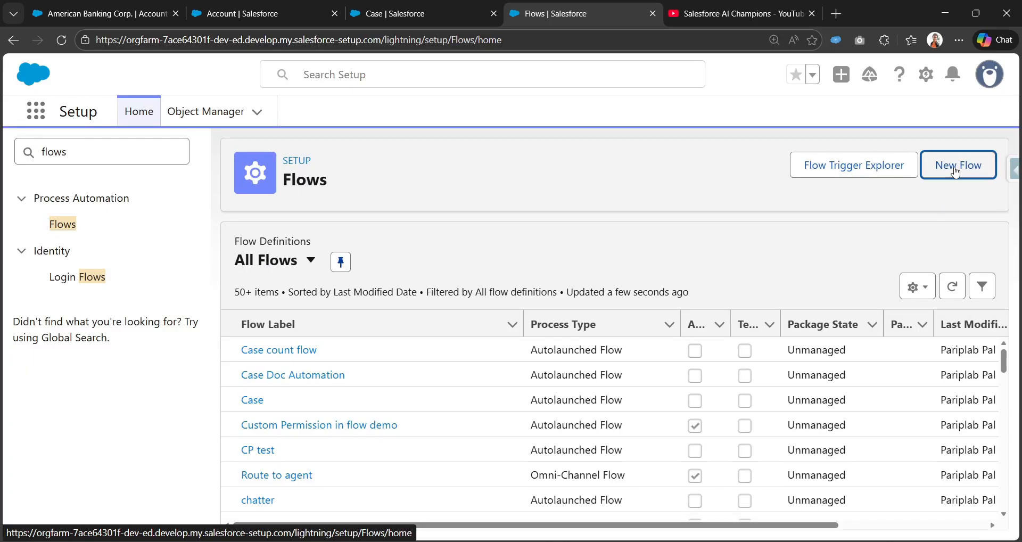
pyautogui.moveTo(662, 9); pyautogui.dragTo(531, 9)
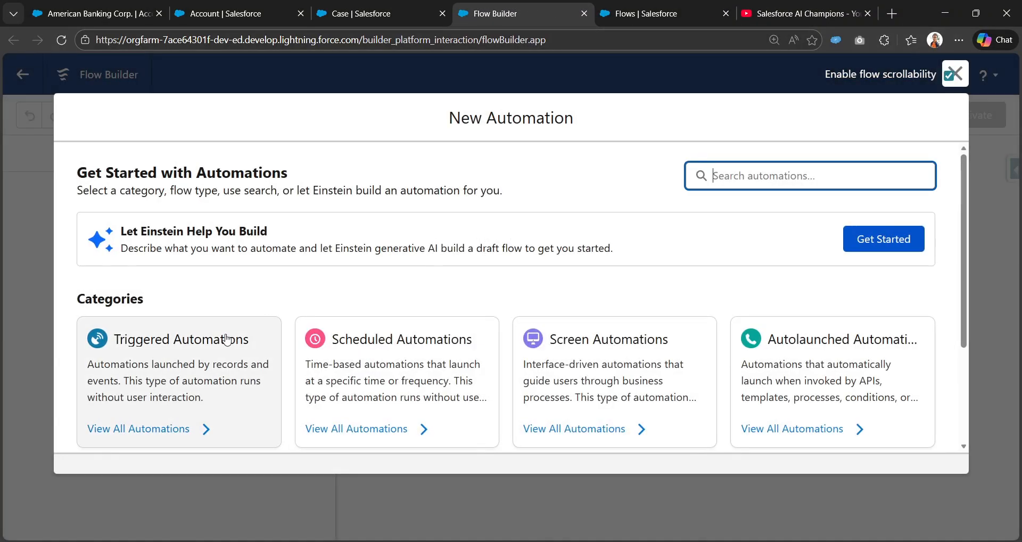
pyautogui.click(142, 366)
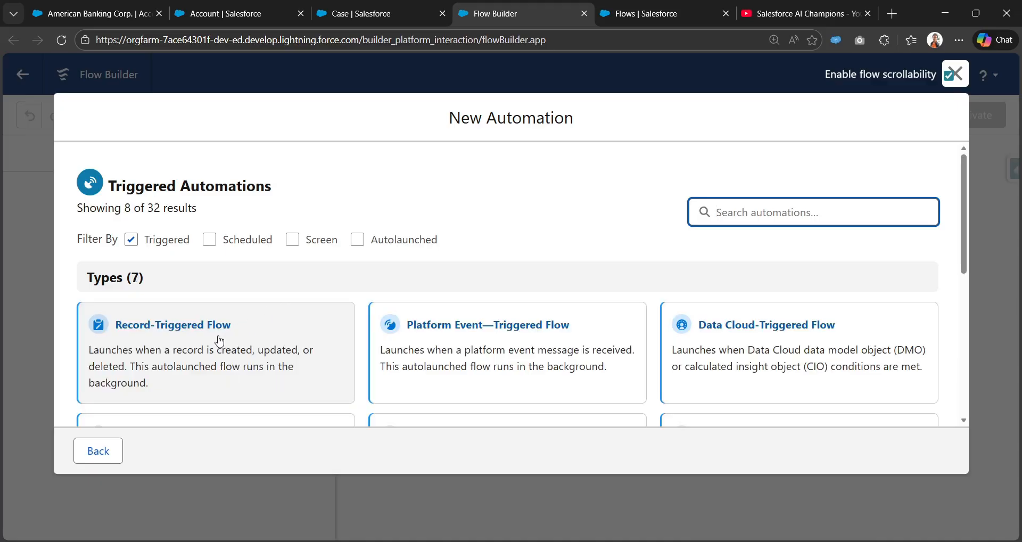
pyautogui.click(189, 330)
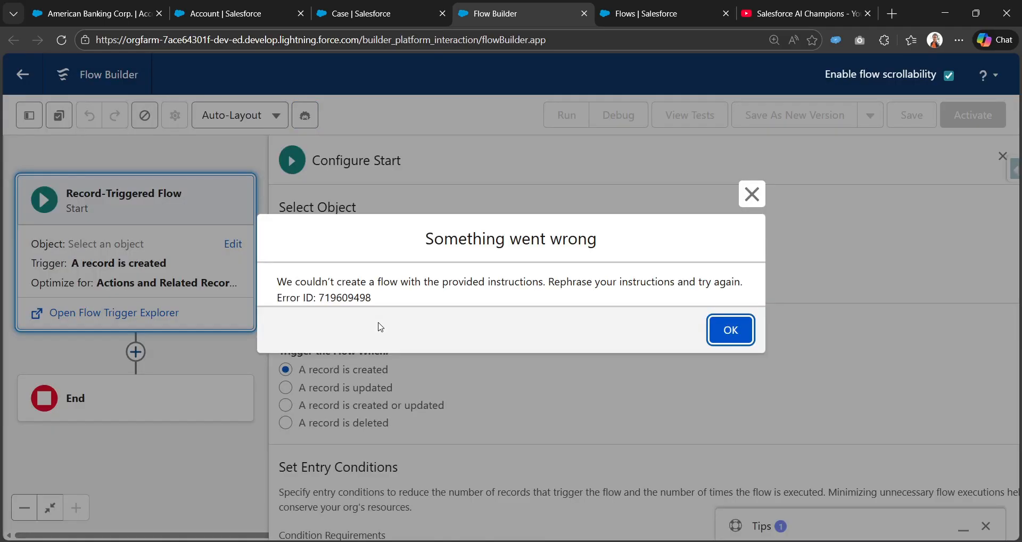
pyautogui.click(722, 331)
# Set Case as the object whose records trigger the flow
pyautogui.scroll(-1, 470, 391)
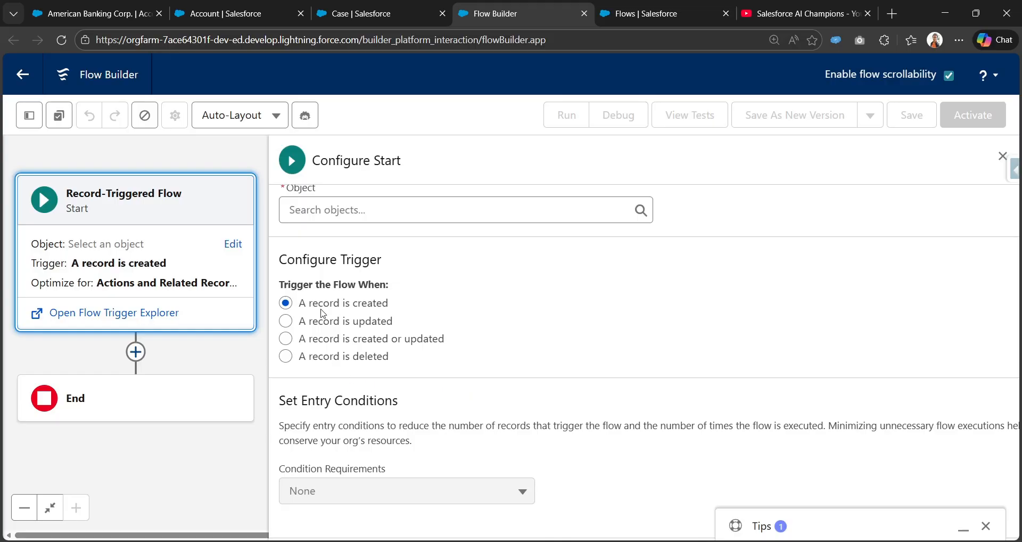
pyautogui.scroll(1, 438, 291)
pyautogui.click(395, 278)
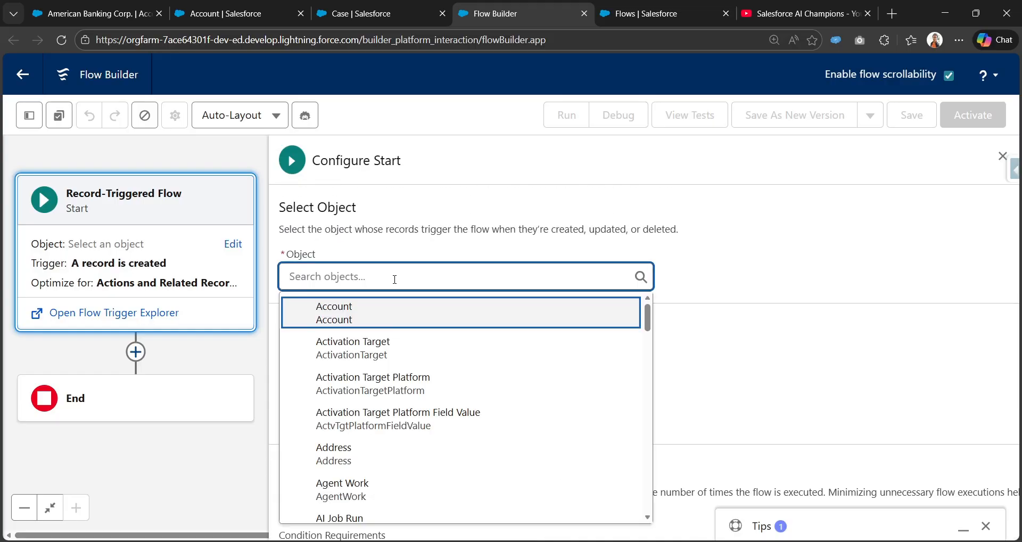
pyautogui.write('case')
pyautogui.click(380, 317)
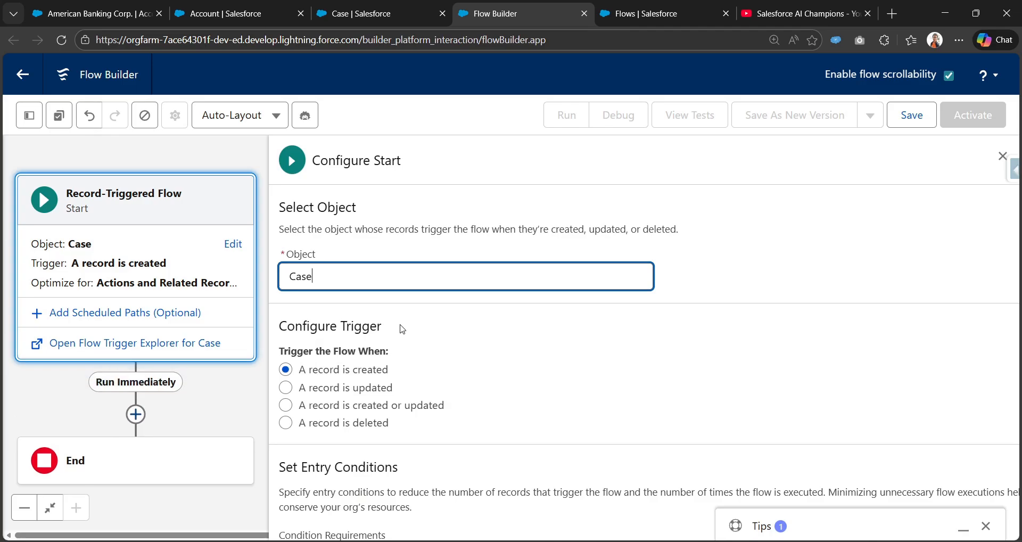
# Set the entry conditions to All Conditions Are Met (AND) with Account ID Is Null False, and dismiss the tips box
pyautogui.scroll(-1, 401, 328)
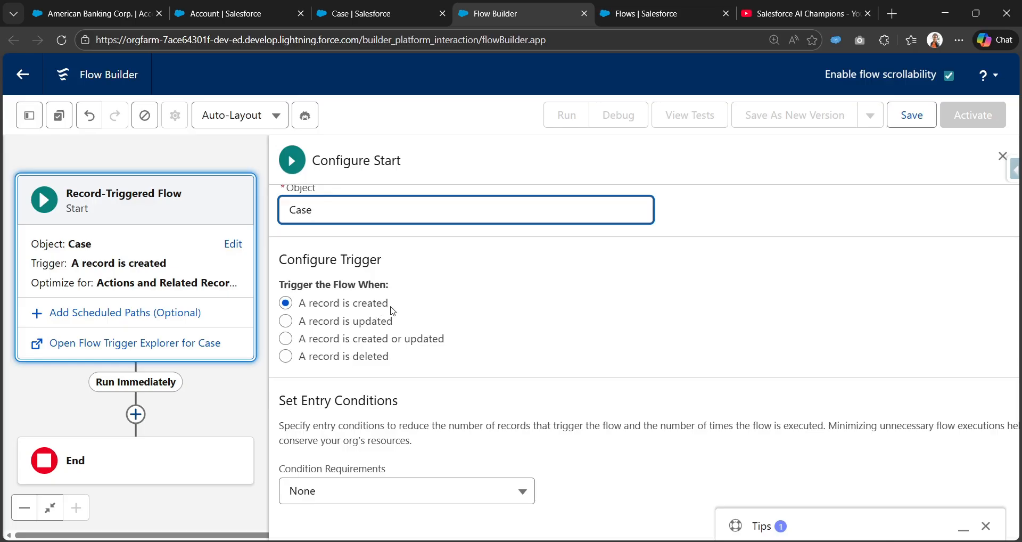
pyautogui.scroll(-3, 393, 314)
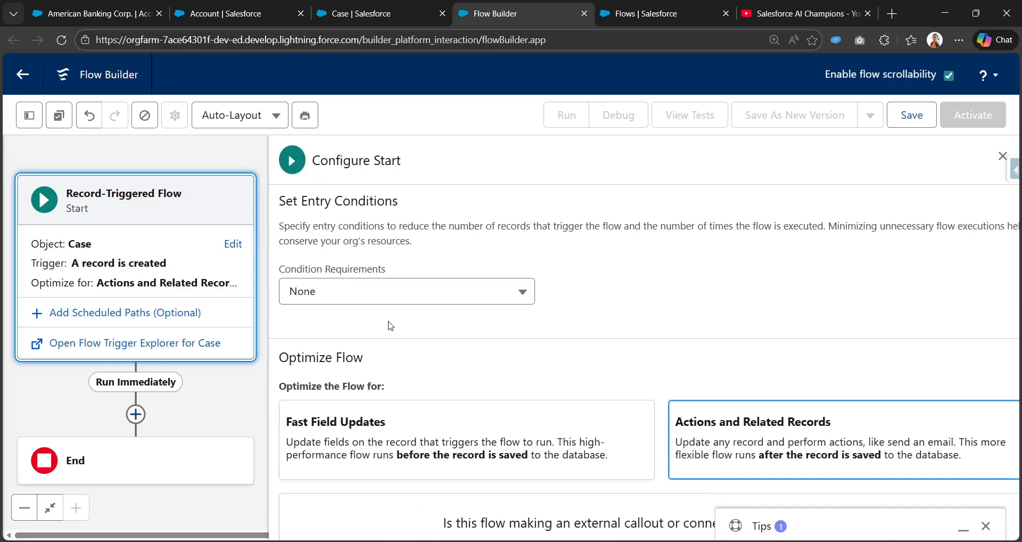
pyautogui.click(407, 296)
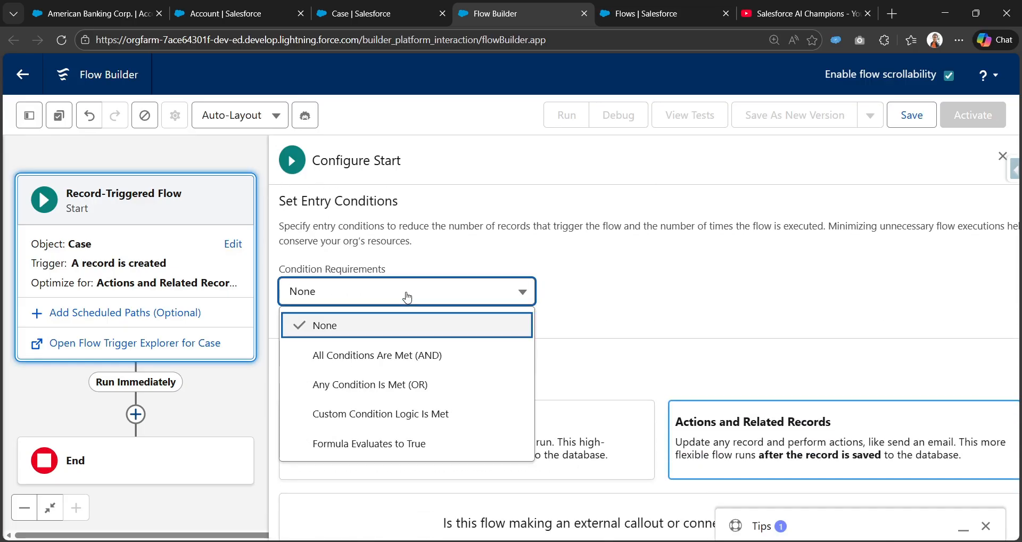
pyautogui.click(392, 350)
pyautogui.click(389, 356)
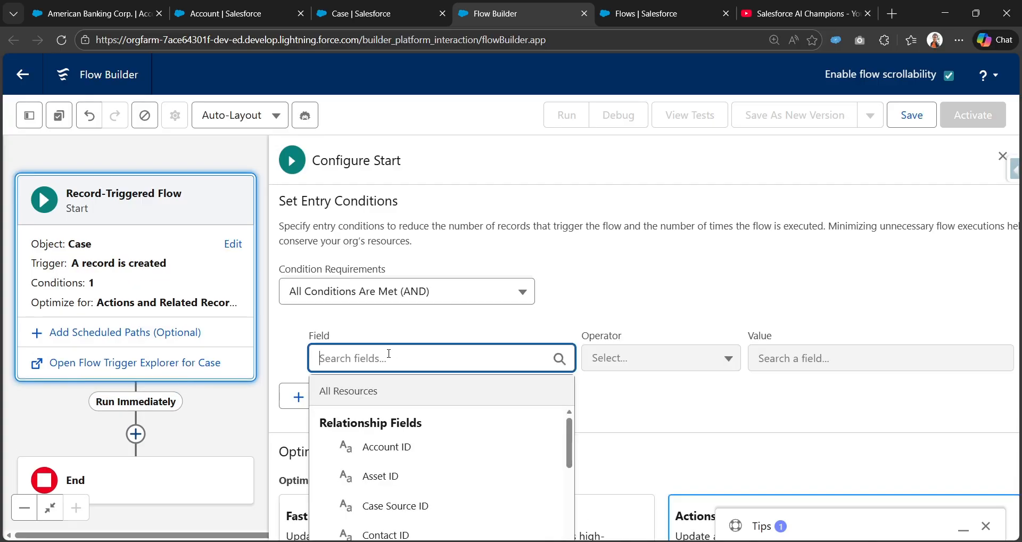
pyautogui.write('Accoun')
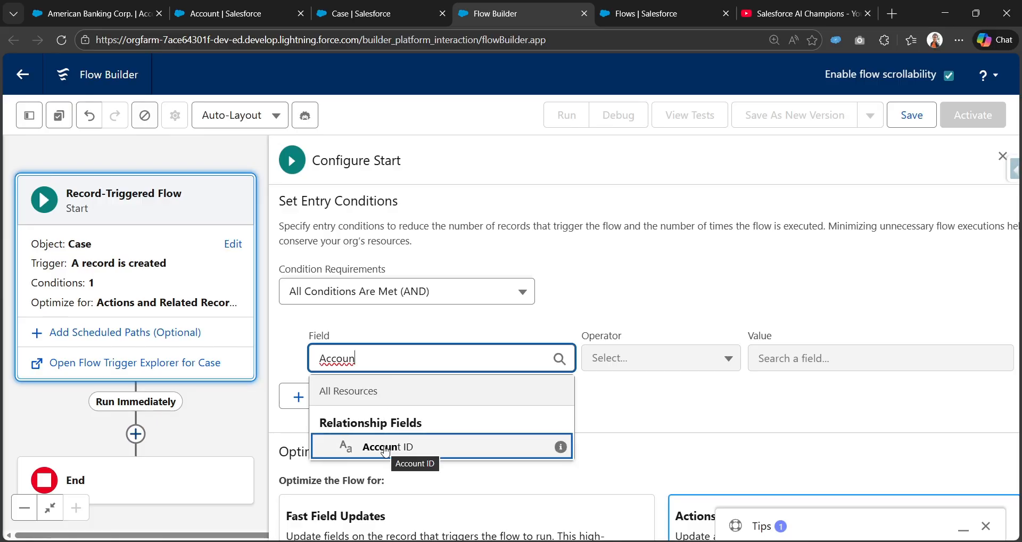
pyautogui.click(530, 452)
pyautogui.click(637, 358)
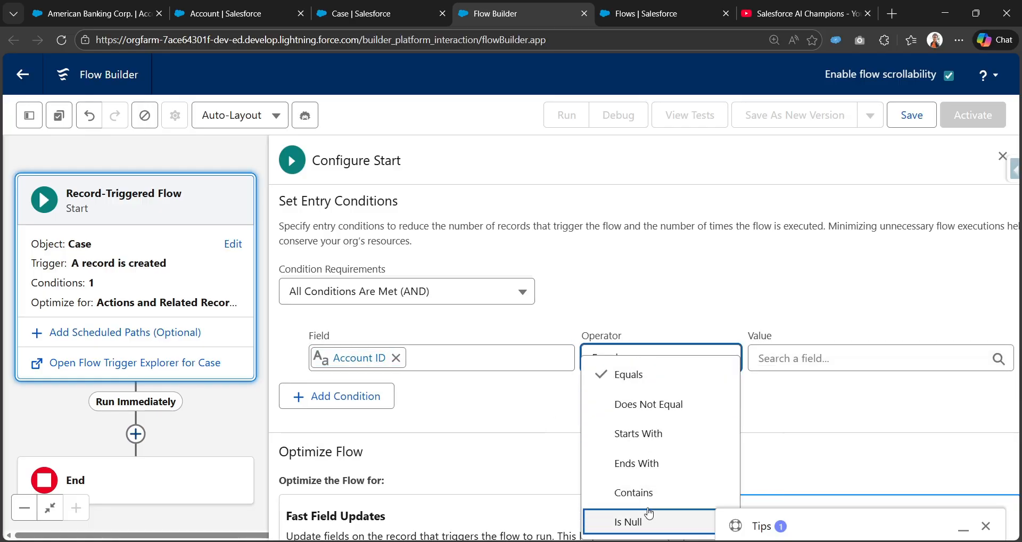
pyautogui.click(648, 519)
pyautogui.click(811, 355)
pyautogui.click(812, 446)
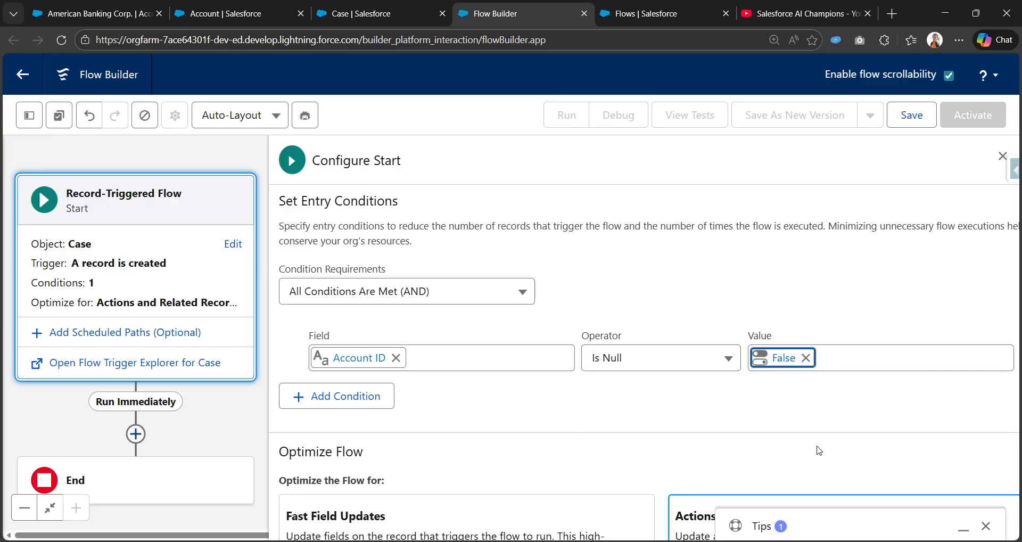
pyautogui.click(986, 526)
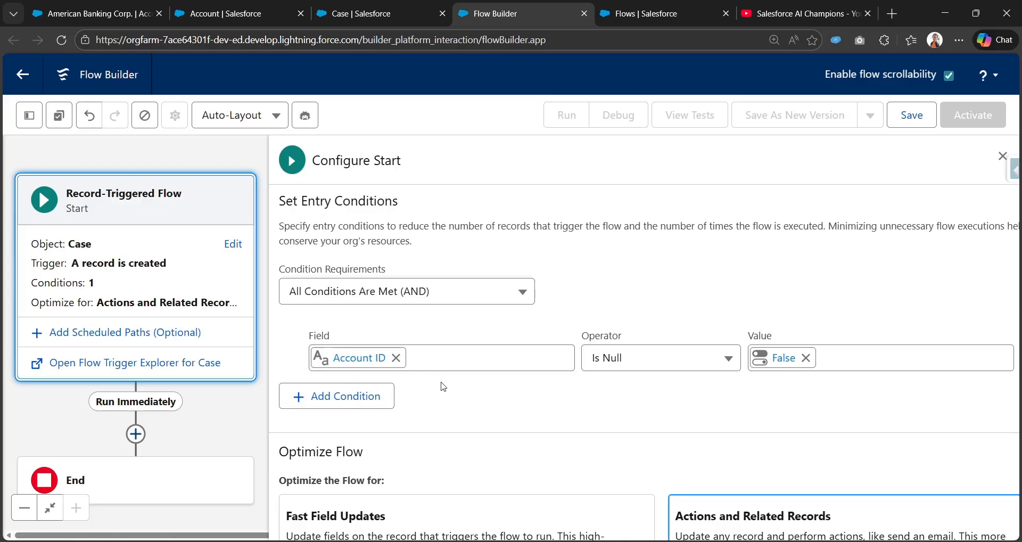
# Save the flow with the label Case count Record triggered flow and close the errors and warnings list
pyautogui.scroll(-3, 444, 386)
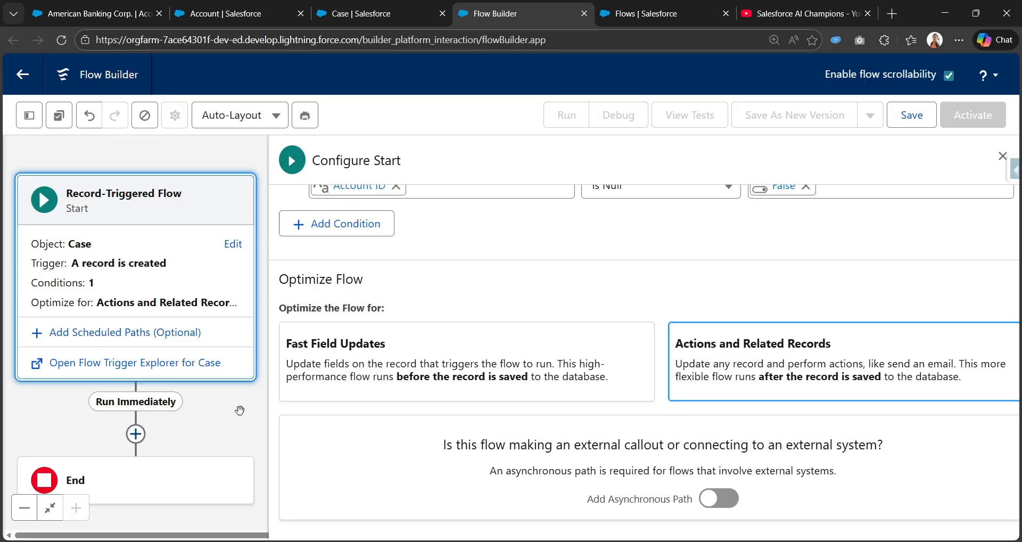
pyautogui.moveTo(240, 409); pyautogui.dragTo(230, 381)
pyautogui.click(900, 114)
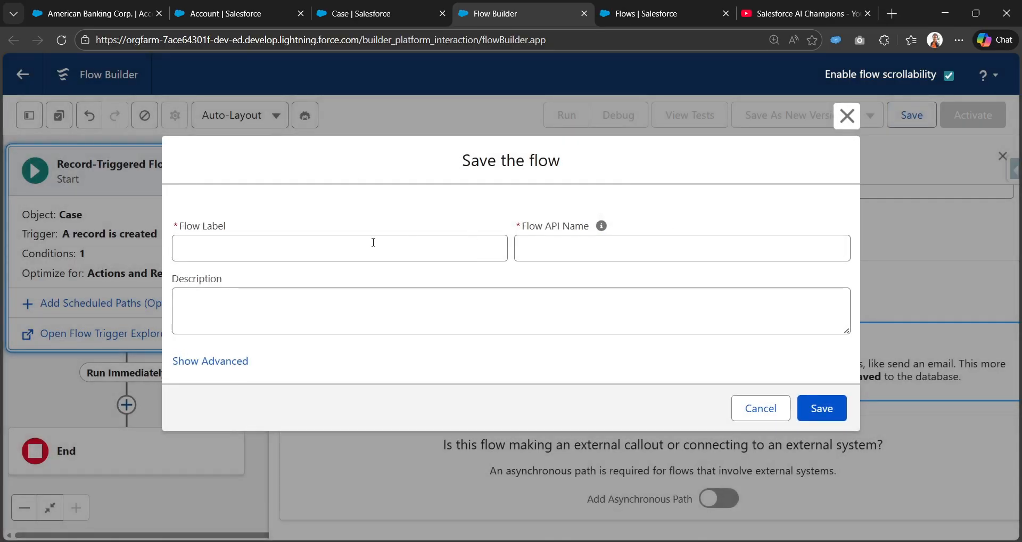
pyautogui.click(373, 242)
pyautogui.write('Case ')
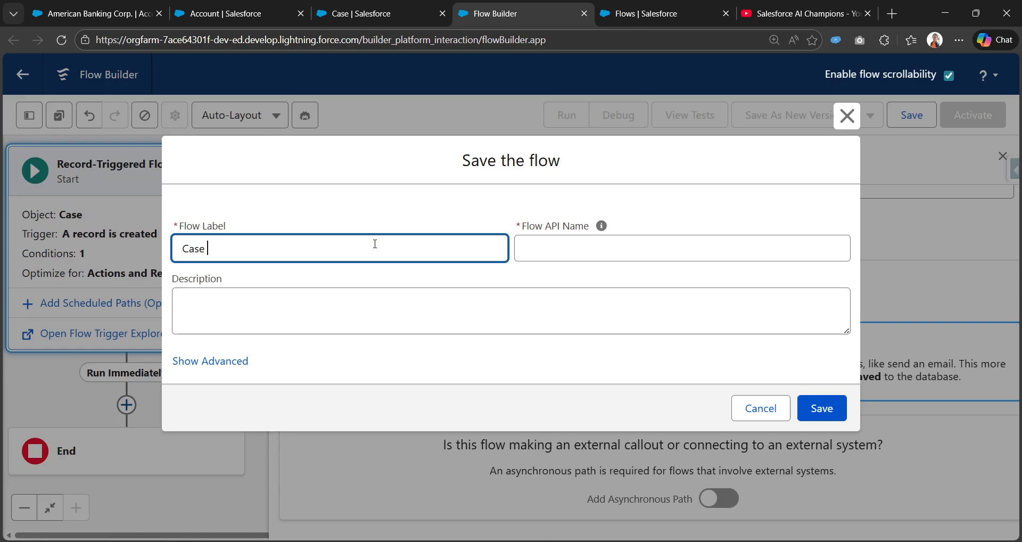
pyautogui.write('count')
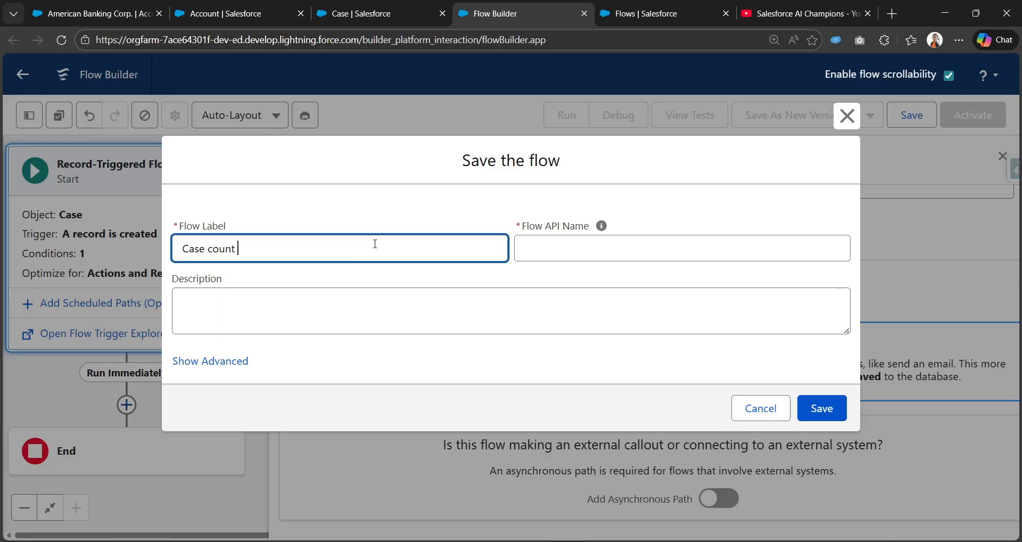
pyautogui.write(' Screen fl')
pyautogui.write('o')
pyautogui.press('BackSpace')
pyautogui.press('BackSpace')
pyautogui.press('BackSpace')
pyautogui.press('BackSpace')
pyautogui.press('BackSpace')
pyautogui.press('BackSpace')
pyautogui.press('BackSpace')
pyautogui.press('BackSpace')
pyautogui.press('BackSpace')
pyautogui.write('Record triggered flow')
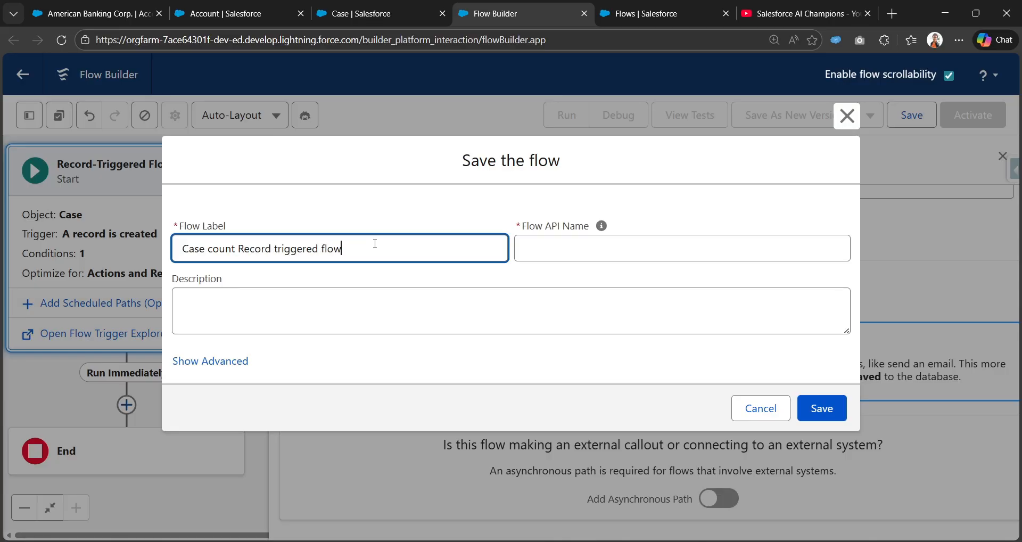
pyautogui.press('Tab')
pyautogui.click(823, 410)
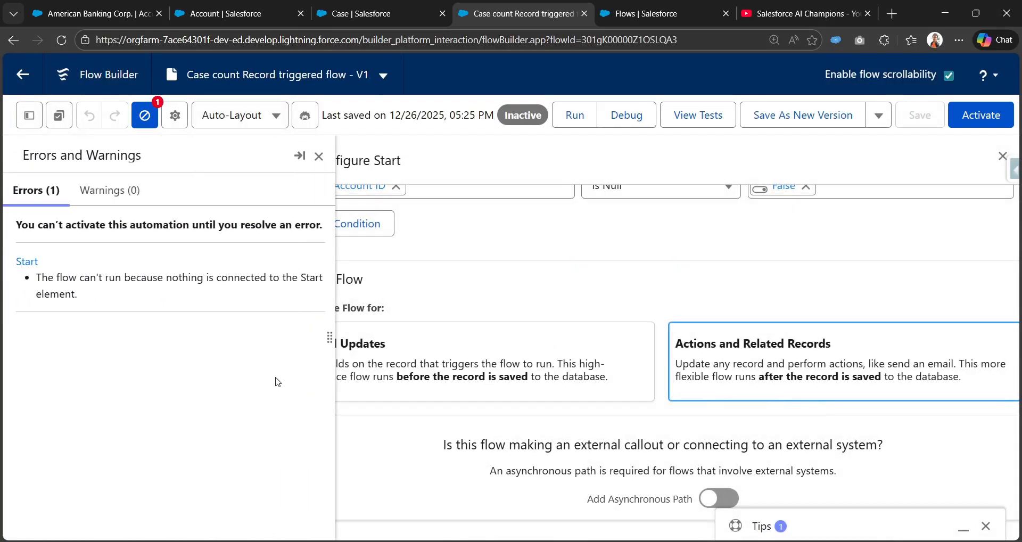
pyautogui.click(321, 156)
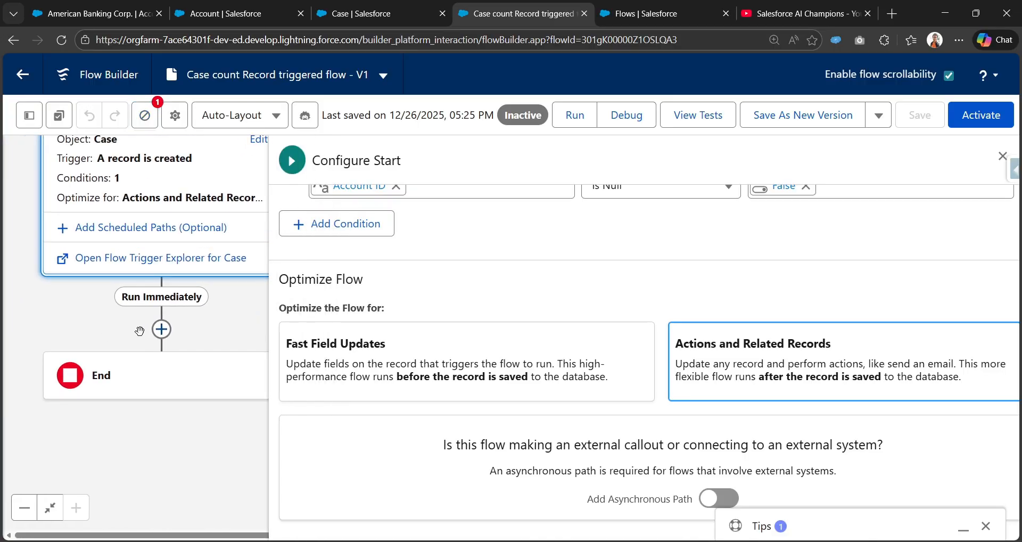
# Add a Get Records element on the Run Immediately path and label it Get Record Type for Custom Case
pyautogui.click(162, 328)
pyautogui.write('get')
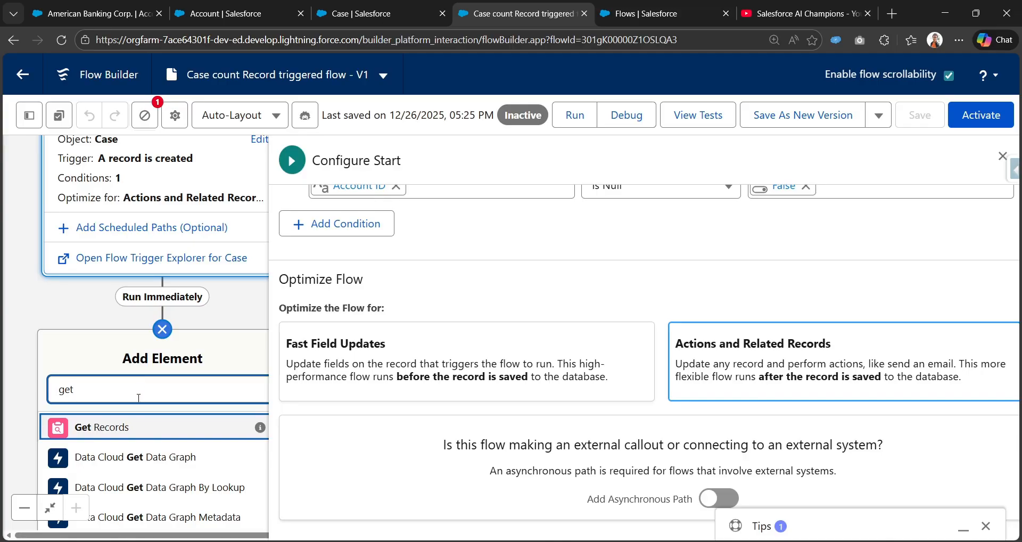
pyautogui.click(133, 428)
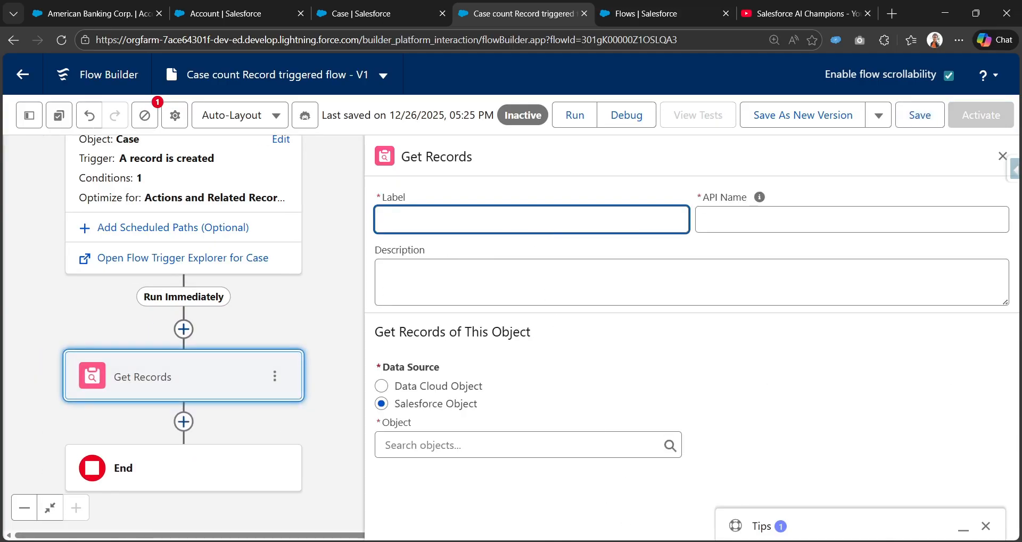
pyautogui.hotkey('alt', 'Tab')
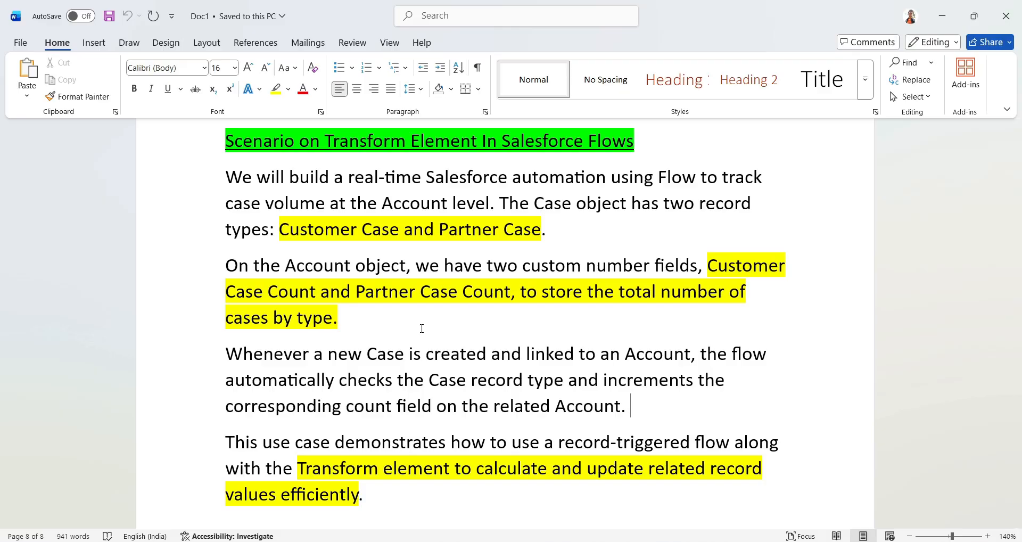
pyautogui.hotkey('alt', 'Tab')
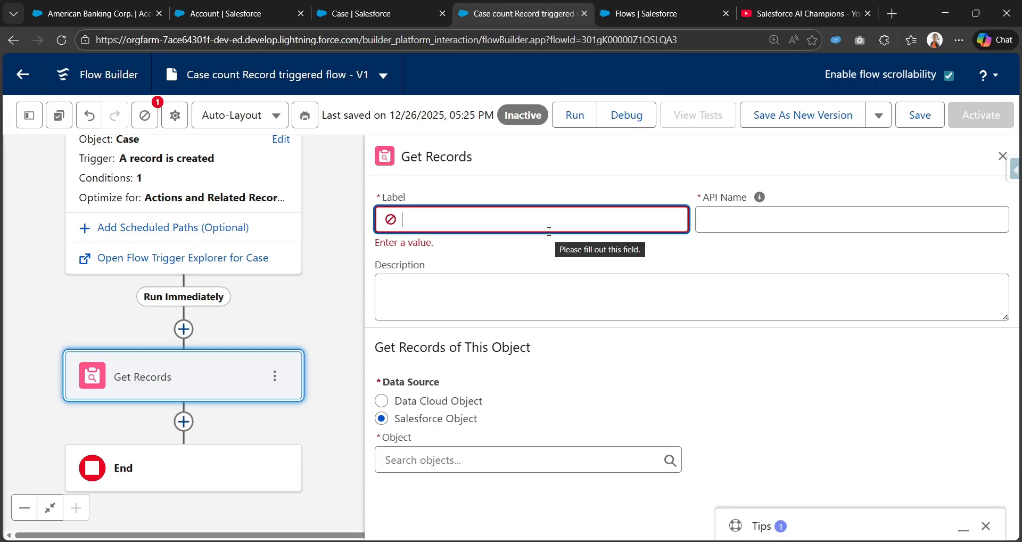
pyautogui.write('Re')
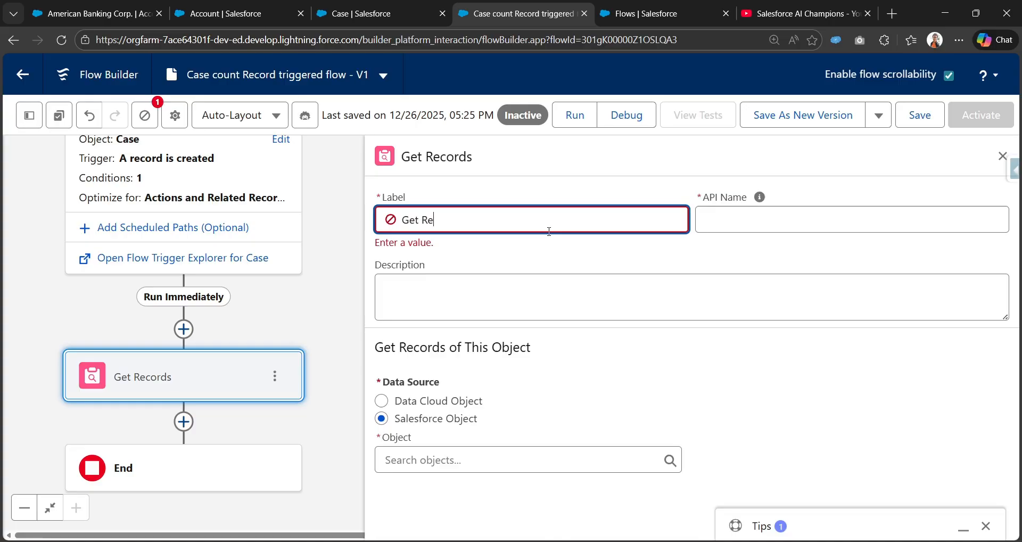
pyautogui.write('cord Type for Ciu')
pyautogui.press('BackSpace')
pyautogui.press('BackSpace')
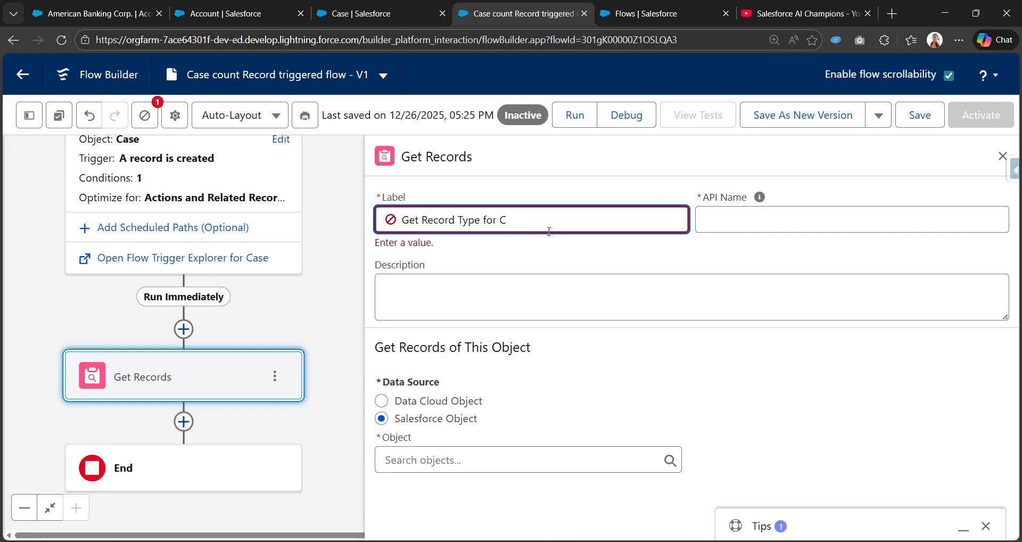
pyautogui.write('us')
pyautogui.write('tom Case')
pyautogui.click(760, 197)
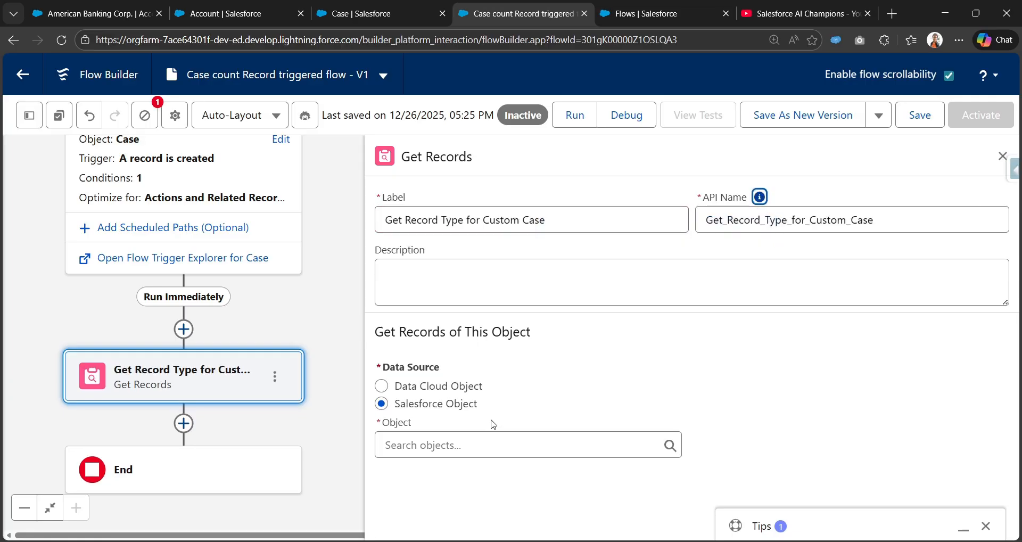
# Set Record Type as the Salesforce object to get records from and dismiss the tips box
pyautogui.click(486, 437)
pyautogui.write('R')
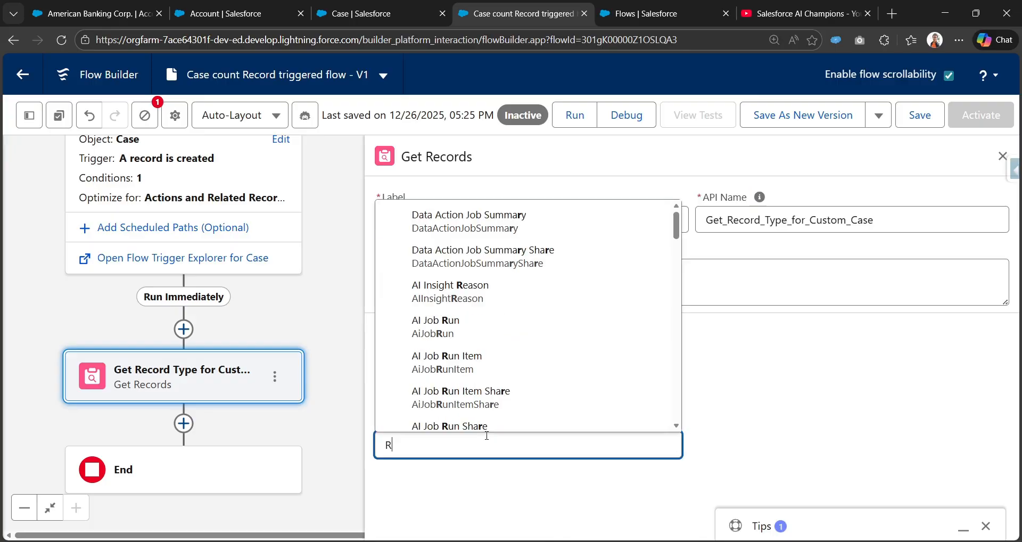
pyautogui.write('ecord T')
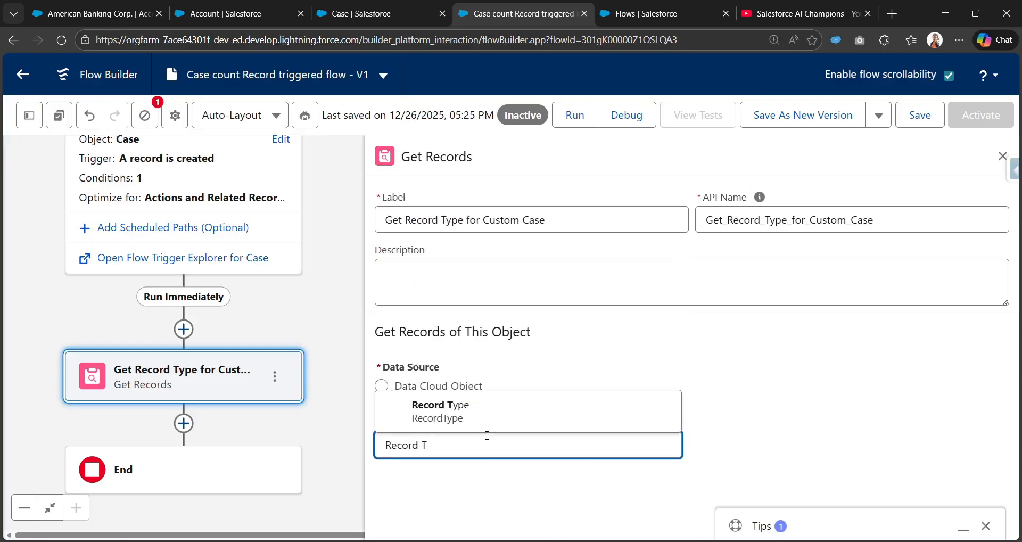
pyautogui.write('y')
pyautogui.click(494, 420)
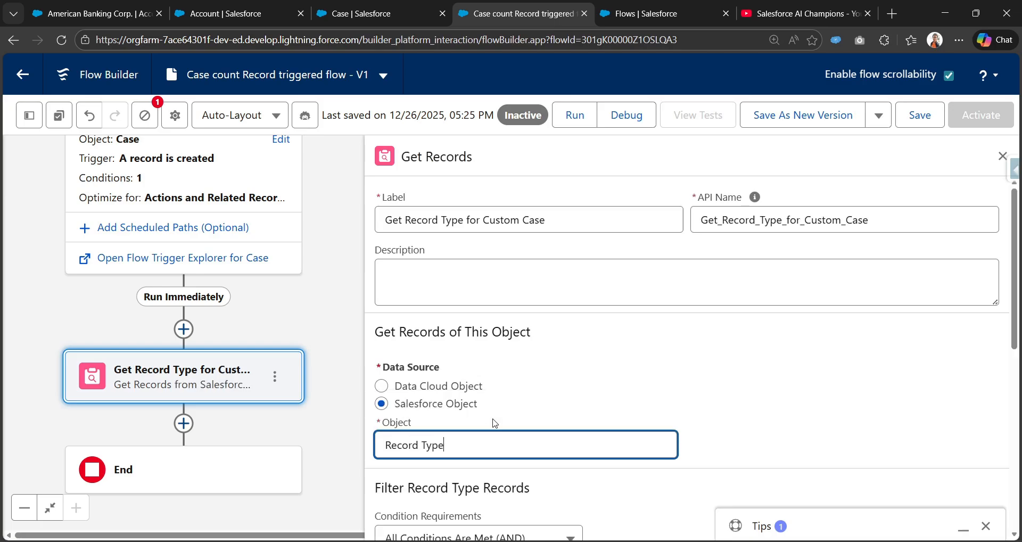
pyautogui.click(985, 526)
# Choose Record Type Name as the field for the Record Type filter condition
pyautogui.scroll(-3, 655, 347)
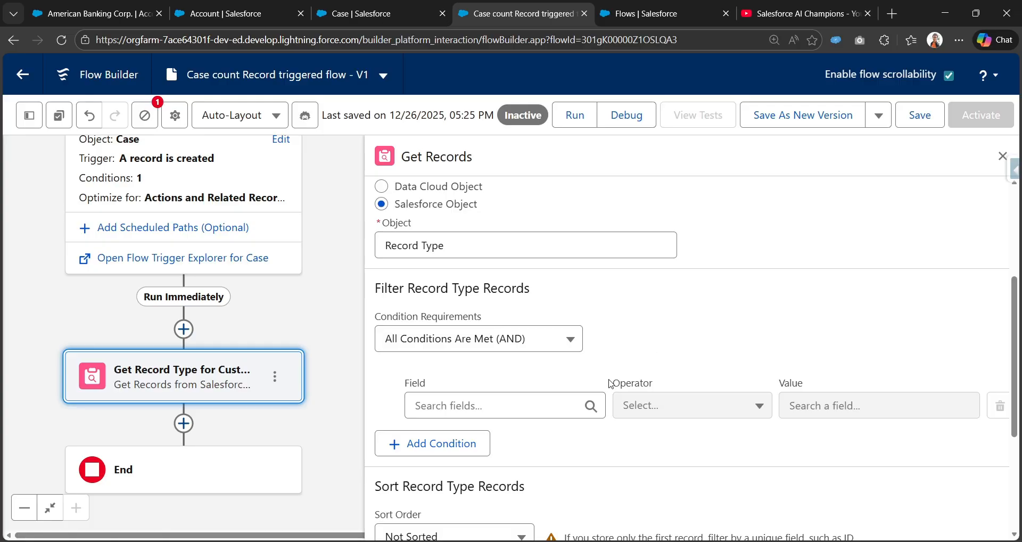
pyautogui.click(511, 402)
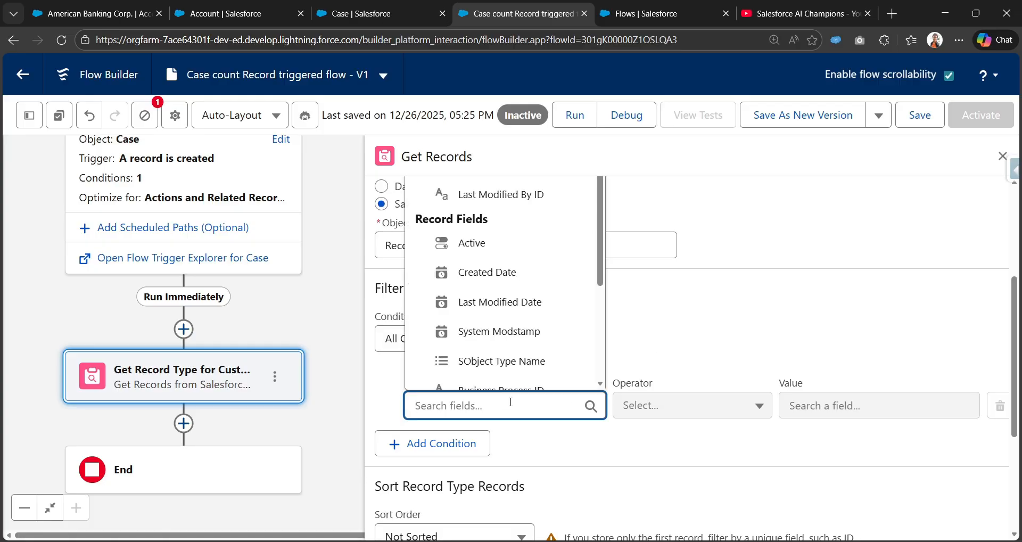
pyautogui.write('Rec')
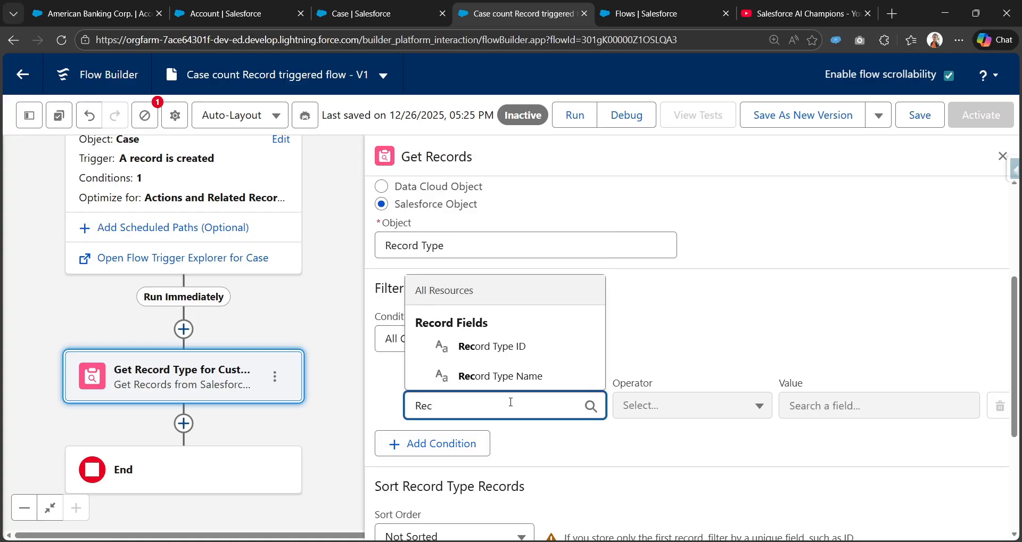
pyautogui.click(505, 376)
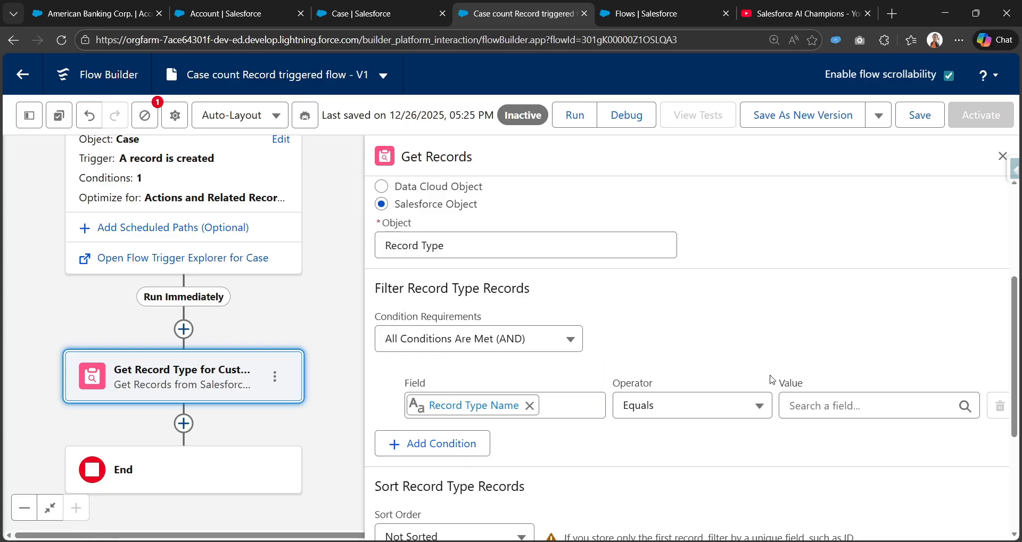
# Copy the record type name Customer_Case from the Case object's Customer Case record type and paste it as the filter condition's value
pyautogui.click(826, 406)
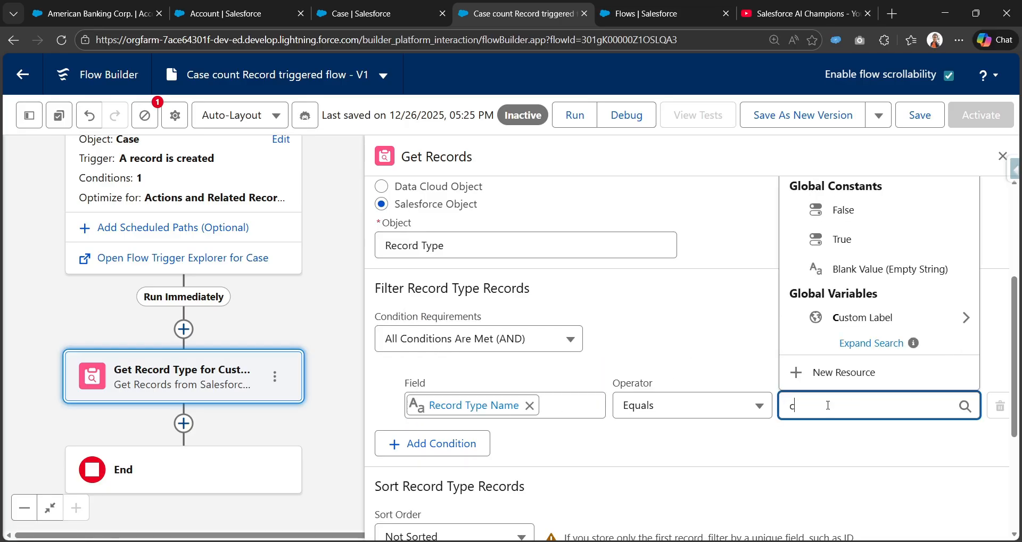
pyautogui.click(352, 13)
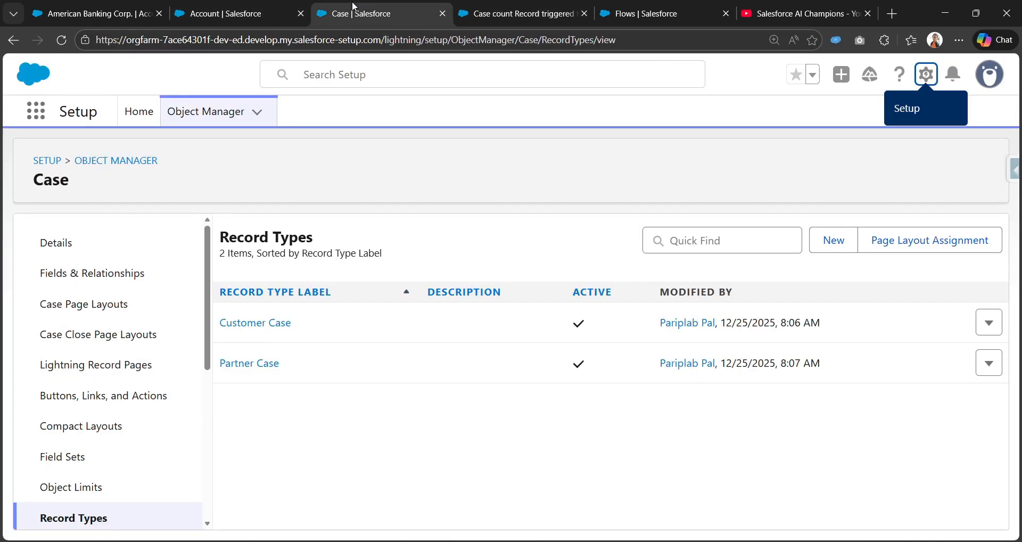
pyautogui.click(272, 325)
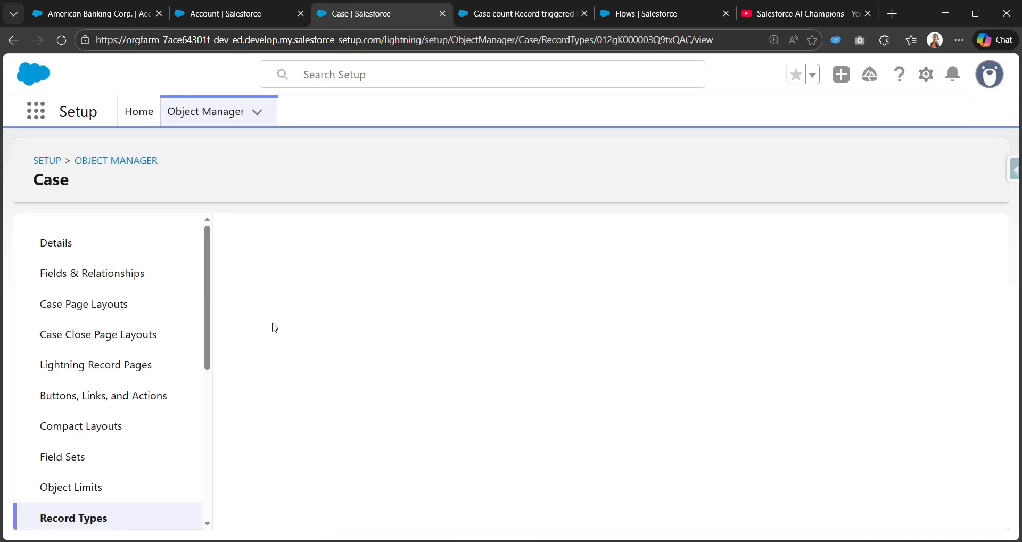
pyautogui.doubleClick(403, 372)
pyautogui.hotkey('ctrl', 'c')
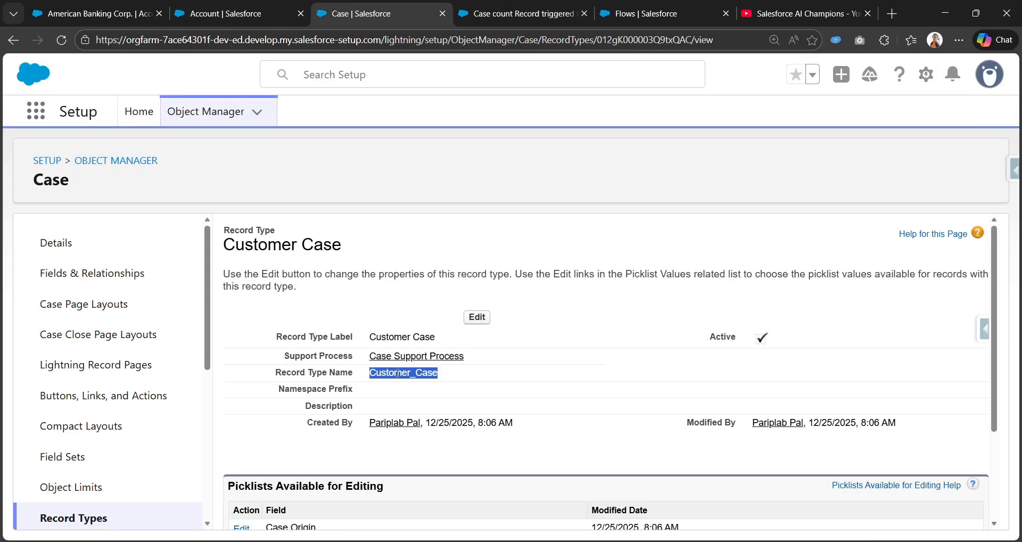
pyautogui.click(539, 4)
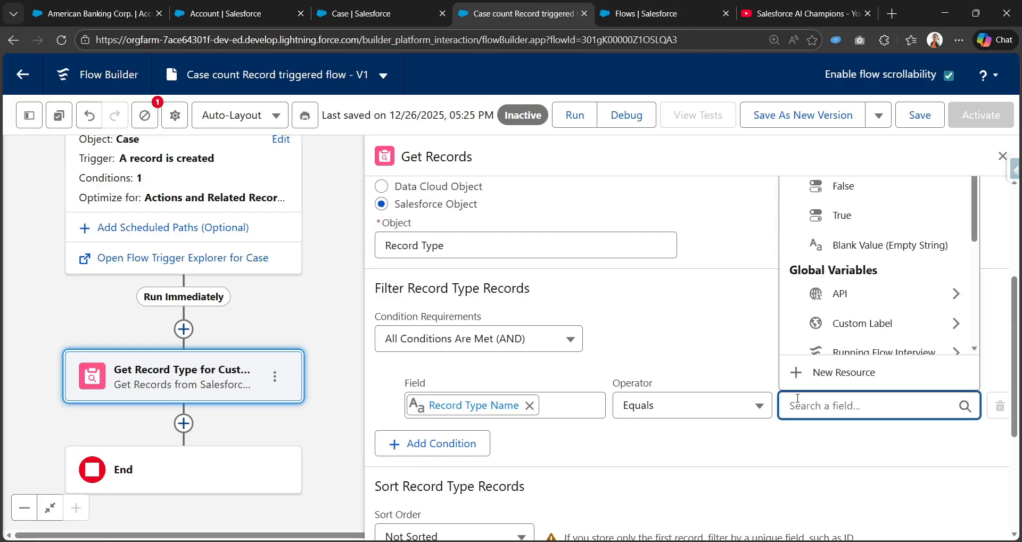
pyautogui.hotkey('ctrl', 'v')
pyautogui.click(658, 334)
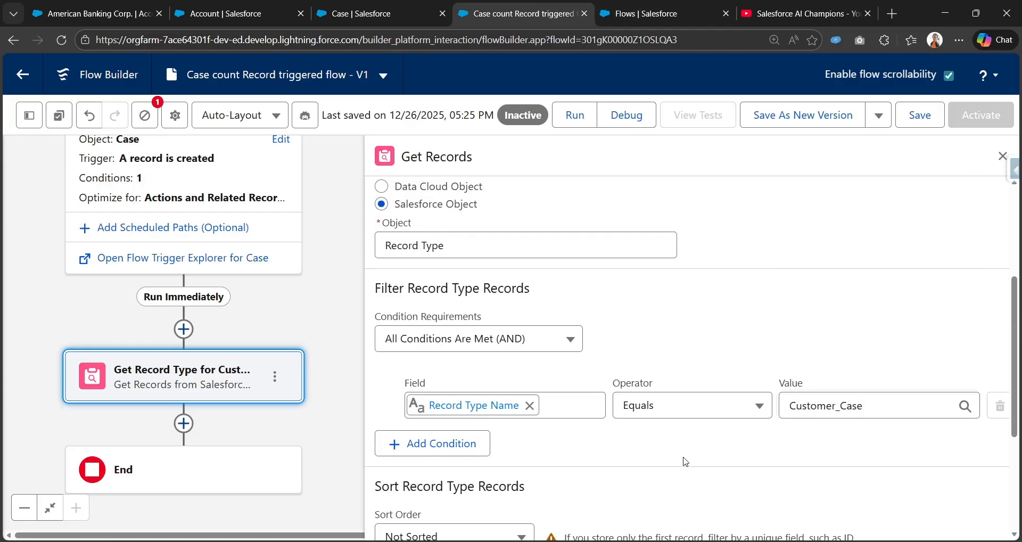
# Correct the element's label to Get Record Type for Customer Case and regenerate the API name as Get_Record_Type_for_Customer_Case
pyautogui.scroll(-3, 685, 461)
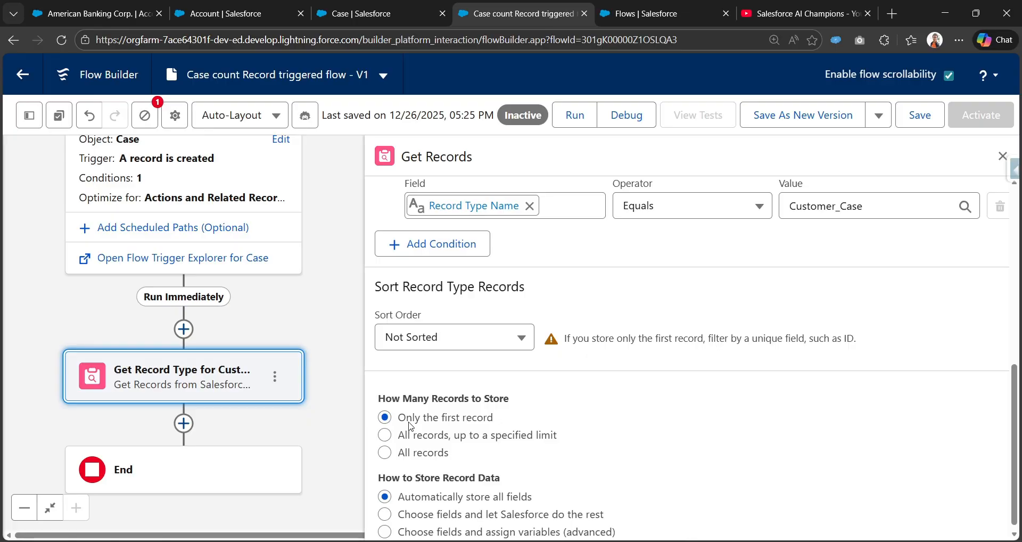
pyautogui.scroll(-1, 509, 430)
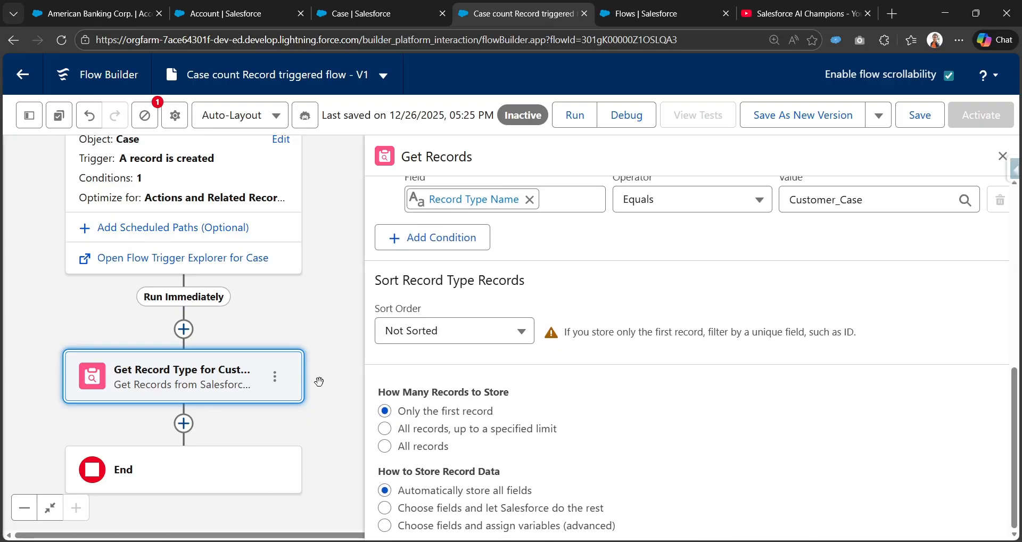
pyautogui.scroll(6, 482, 450)
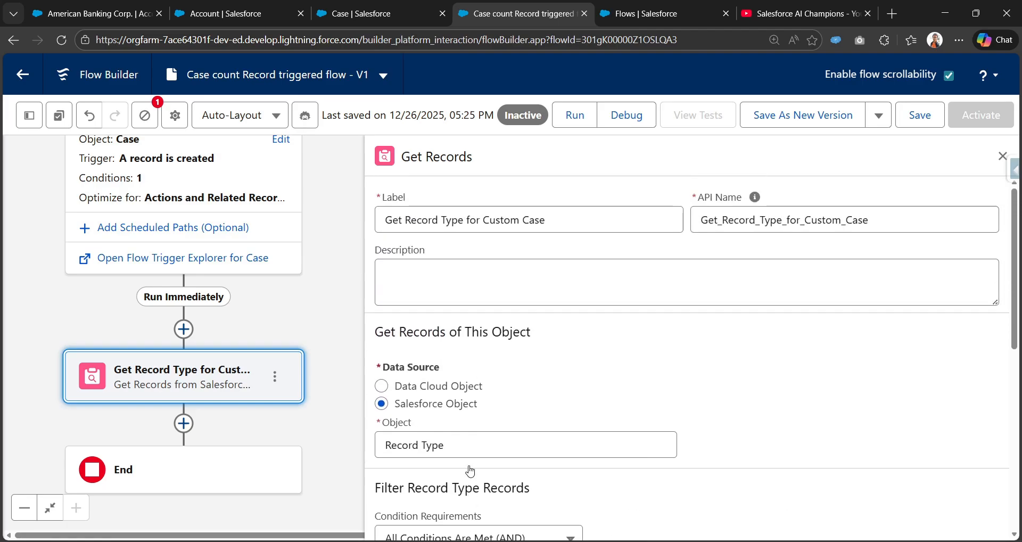
pyautogui.click(513, 218)
pyautogui.write('er')
pyautogui.press('Tab')
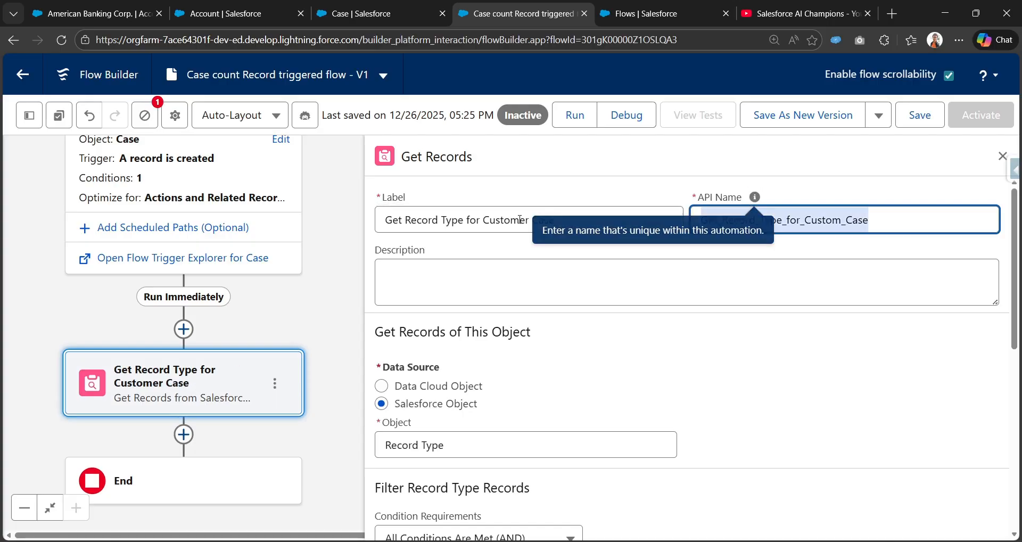
pyautogui.press('BackSpace')
pyautogui.click(526, 219)
pyautogui.click(754, 197)
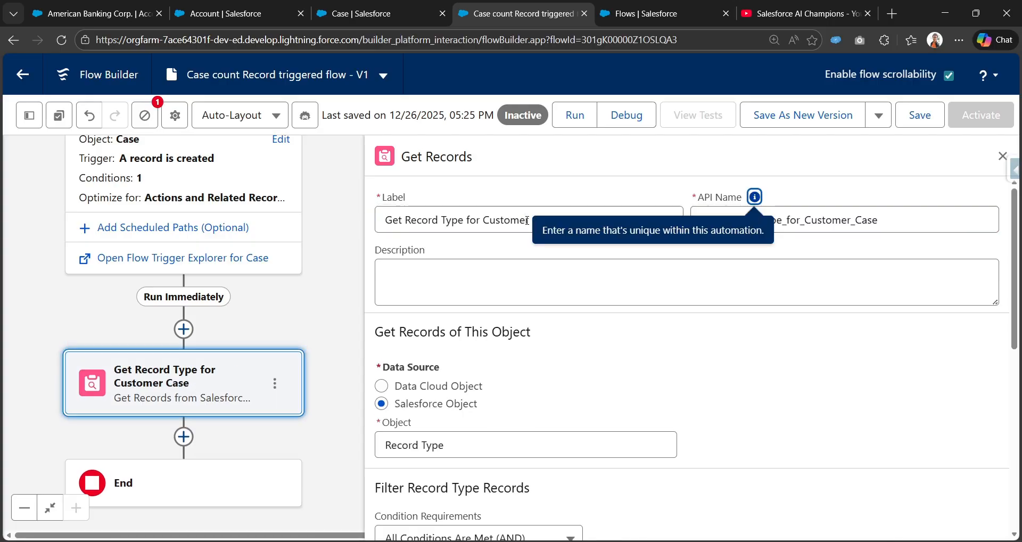
# Copy the Get Record Type for Customer Case element and paste the duplicate directly below it, before End
pyautogui.moveTo(302, 338); pyautogui.dragTo(321, 267)
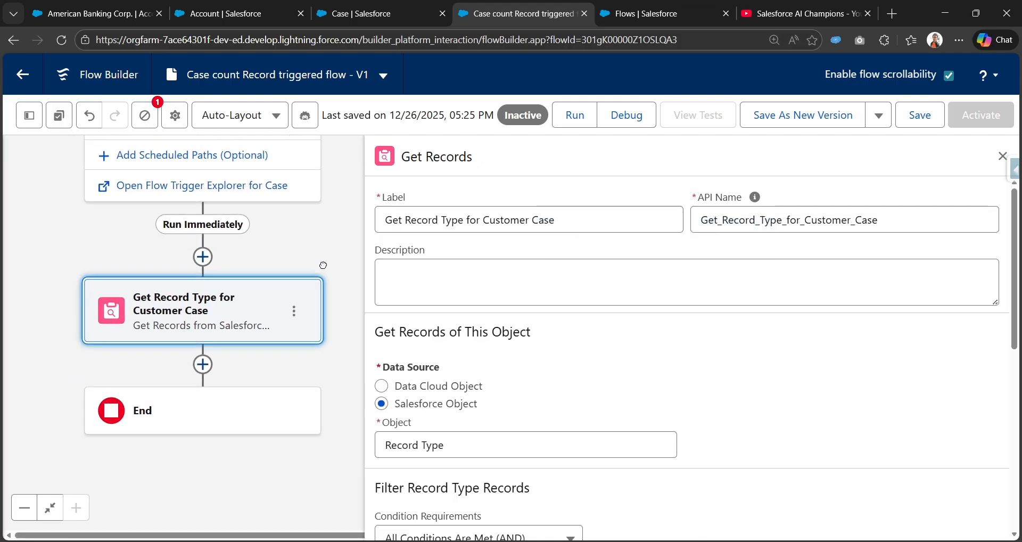
pyautogui.click(294, 311)
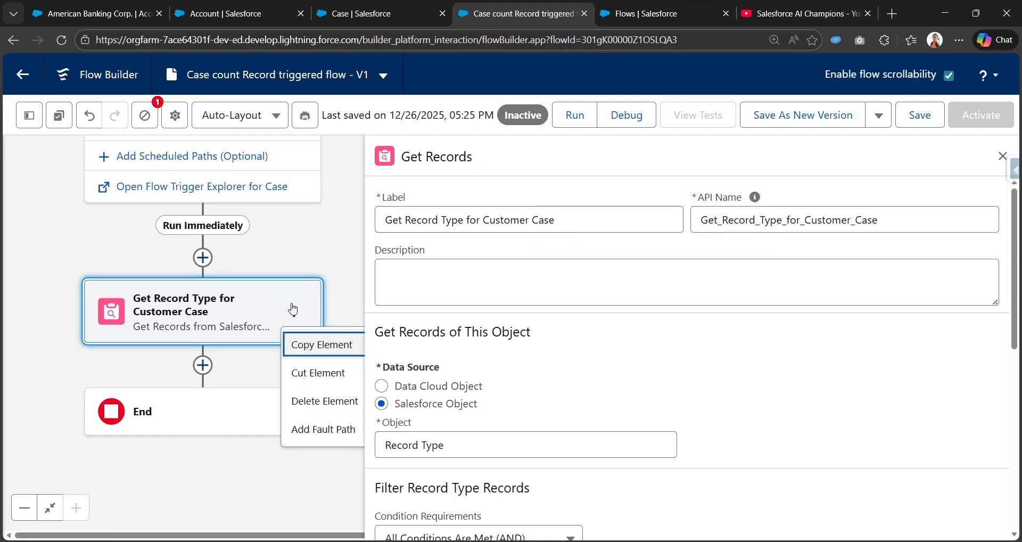
pyautogui.click(317, 345)
pyautogui.click(203, 365)
pyautogui.click(213, 461)
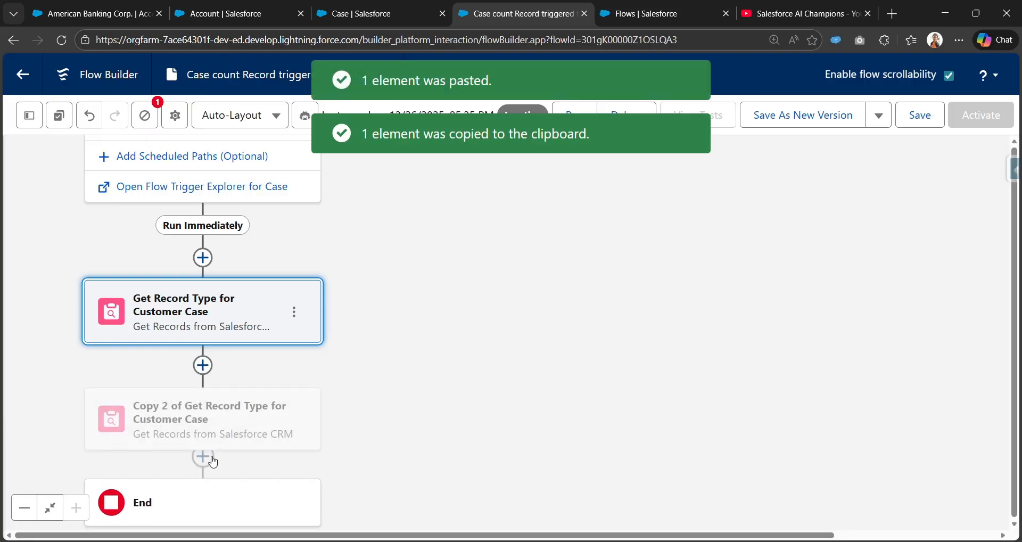
# Relabel the duplicated element as Get Record Type for Partner Case and regenerate its API name as Get_Record_Type_for_Partner_Case
pyautogui.moveTo(406, 368); pyautogui.dragTo(467, 255)
pyautogui.click(289, 310)
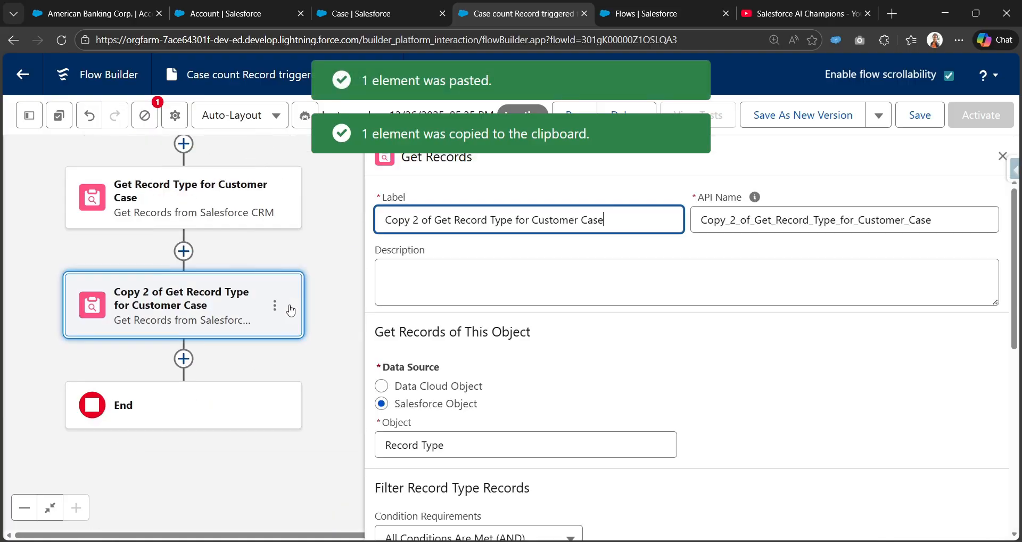
pyautogui.doubleClick(546, 218)
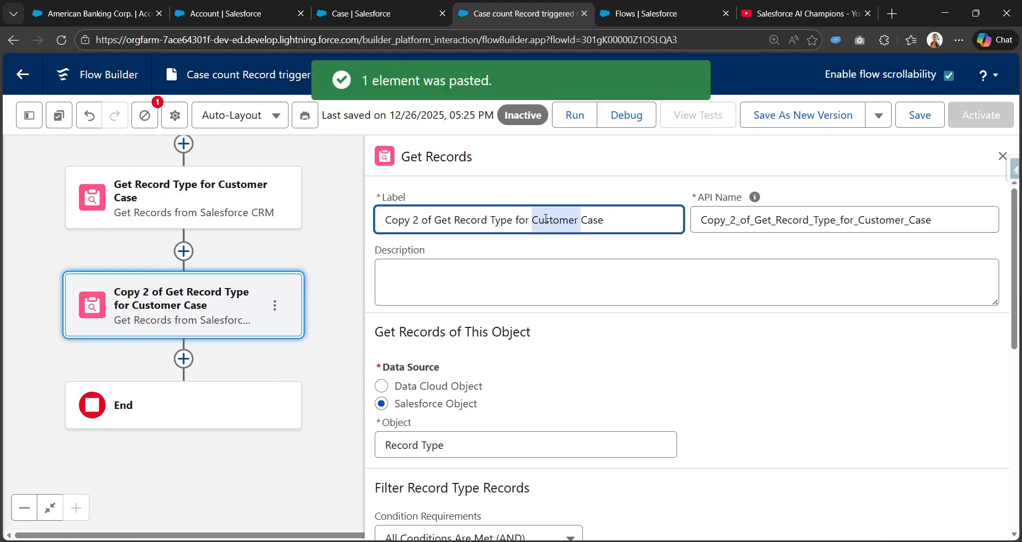
pyautogui.write('Partner')
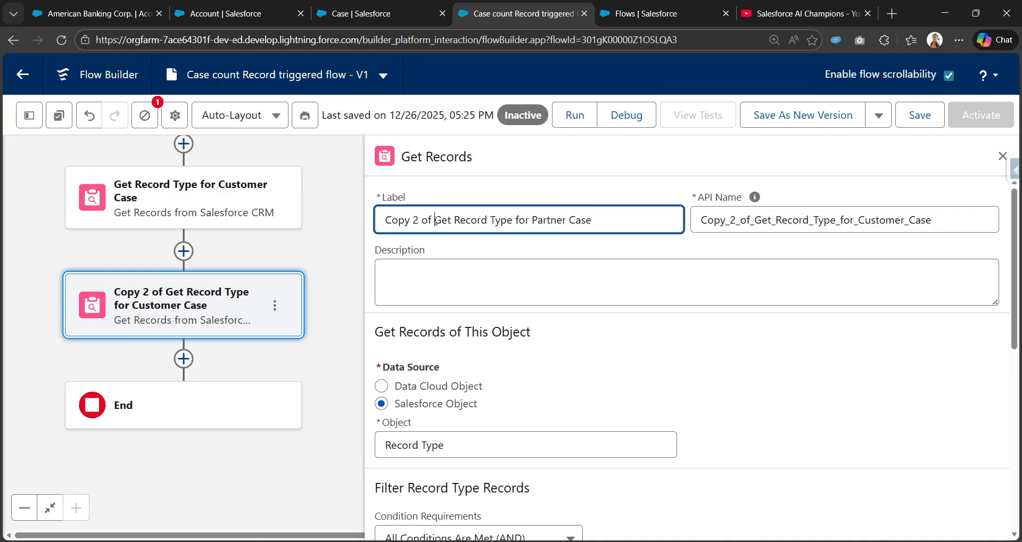
pyautogui.press('BackSpace')
pyautogui.press('BackSpace')
pyautogui.press('BackSpace')
pyautogui.press('BackSpace')
pyautogui.press('BackSpace')
pyautogui.press('BackSpace')
pyautogui.press('BackSpace')
pyautogui.press('BackSpace')
pyautogui.press('BackSpace')
pyautogui.press('BackSpace')
pyautogui.press('Tab')
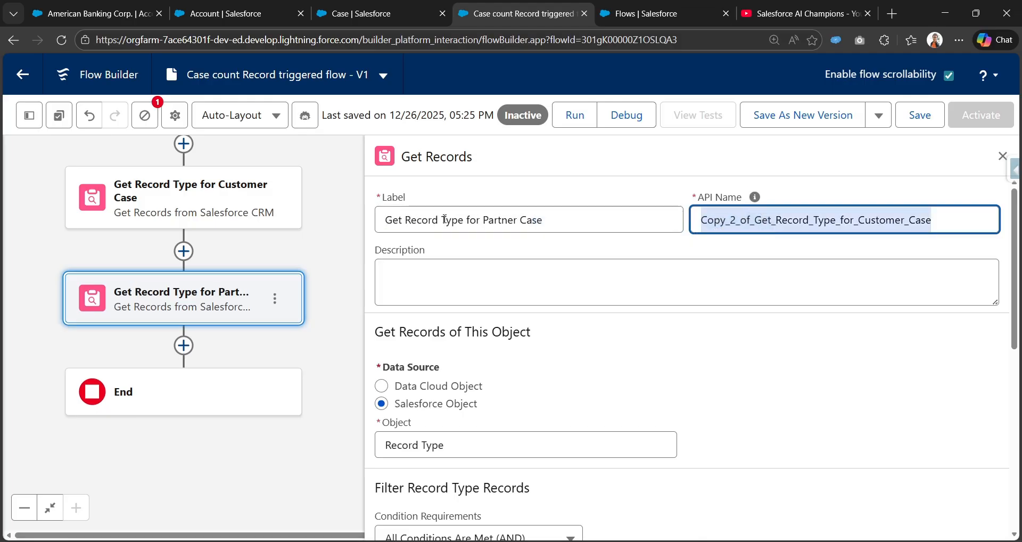
pyautogui.press('BackSpace')
pyautogui.click(754, 197)
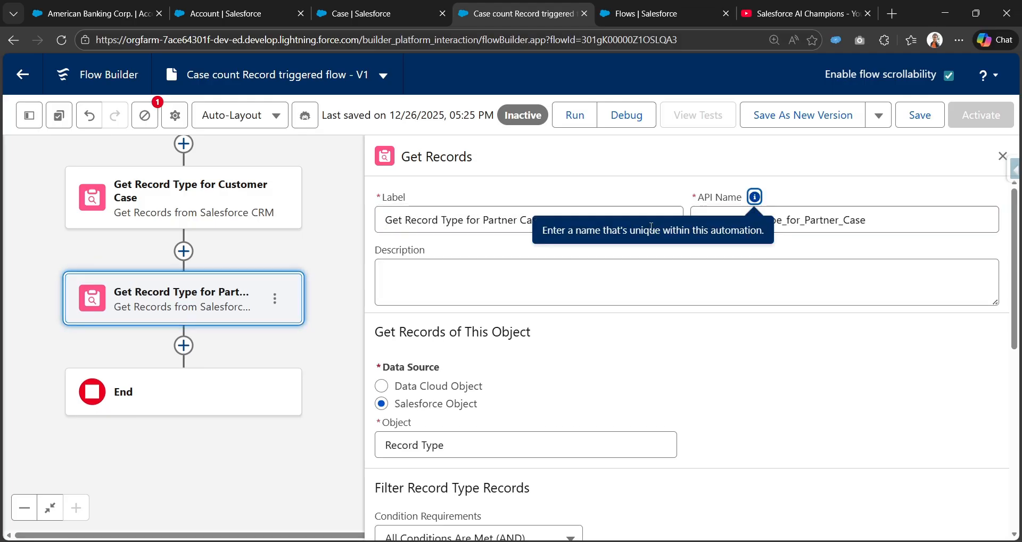
# Change the Record Type Name filter condition's value to Partner_Case
pyautogui.scroll(-3, 460, 357)
pyautogui.scroll(-3, 490, 318)
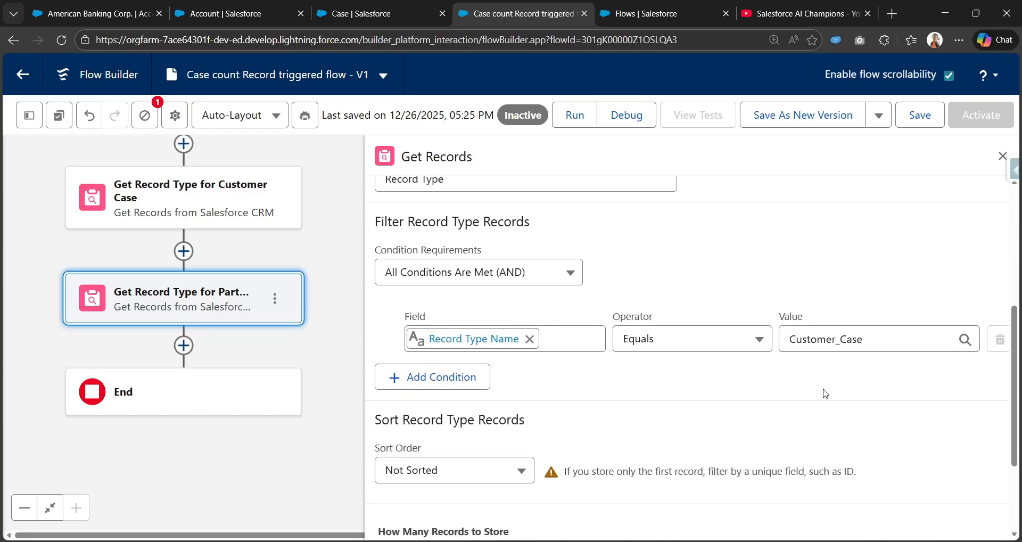
pyautogui.click(836, 340)
pyautogui.moveTo(836, 341); pyautogui.dragTo(789, 340)
pyautogui.press('BackSpace')
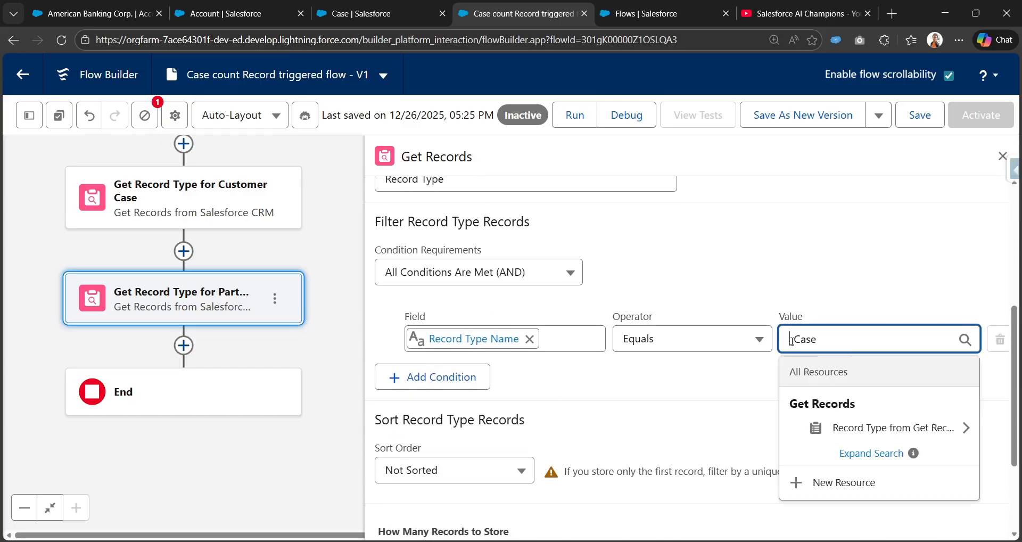
pyautogui.write('Partner_')
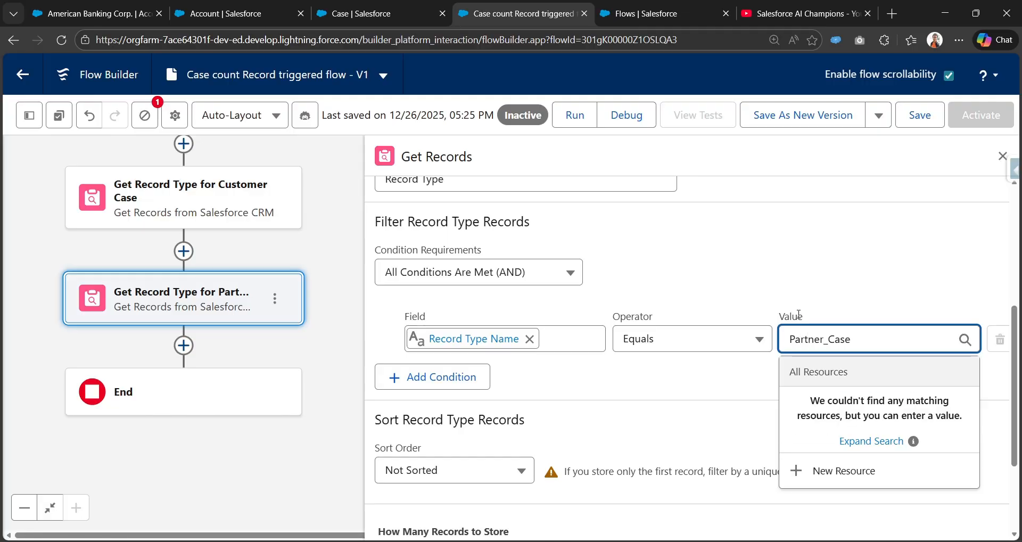
pyautogui.click(793, 265)
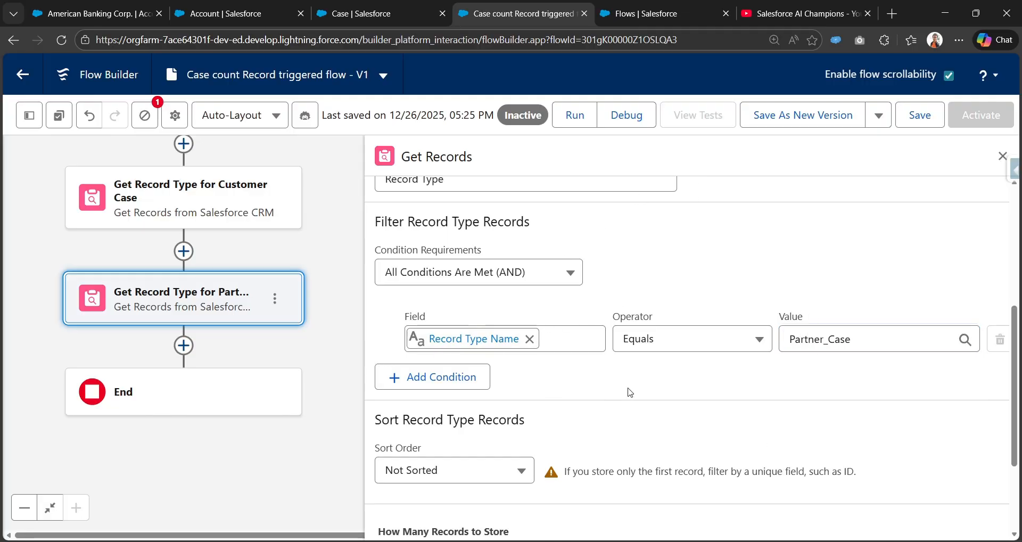
# Open the Case object's Partner Case record type and copy its record type name, Partner_Case
pyautogui.scroll(-2, 532, 346)
pyautogui.click(284, 16)
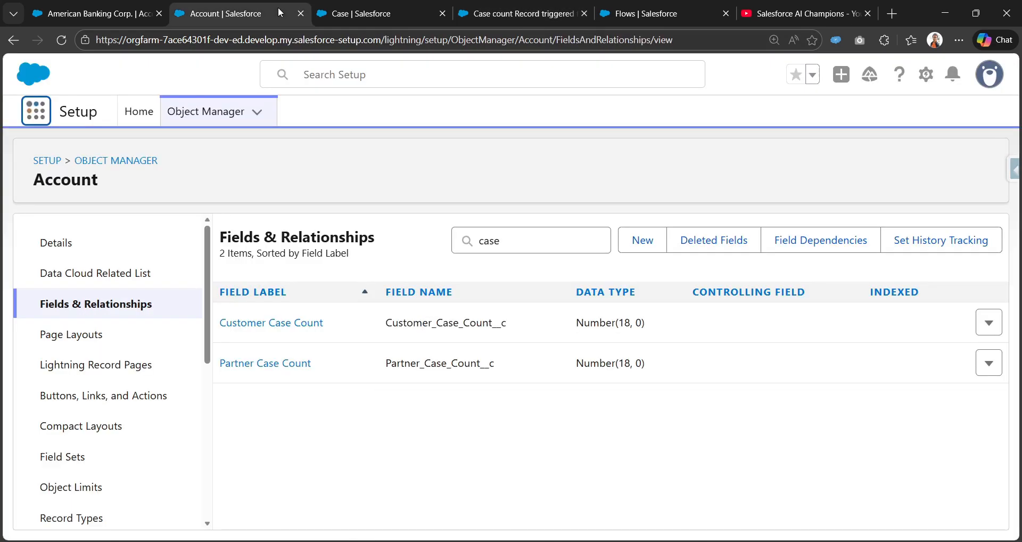
pyautogui.click(308, 367)
pyautogui.hotkey('ctrl', 'Tab')
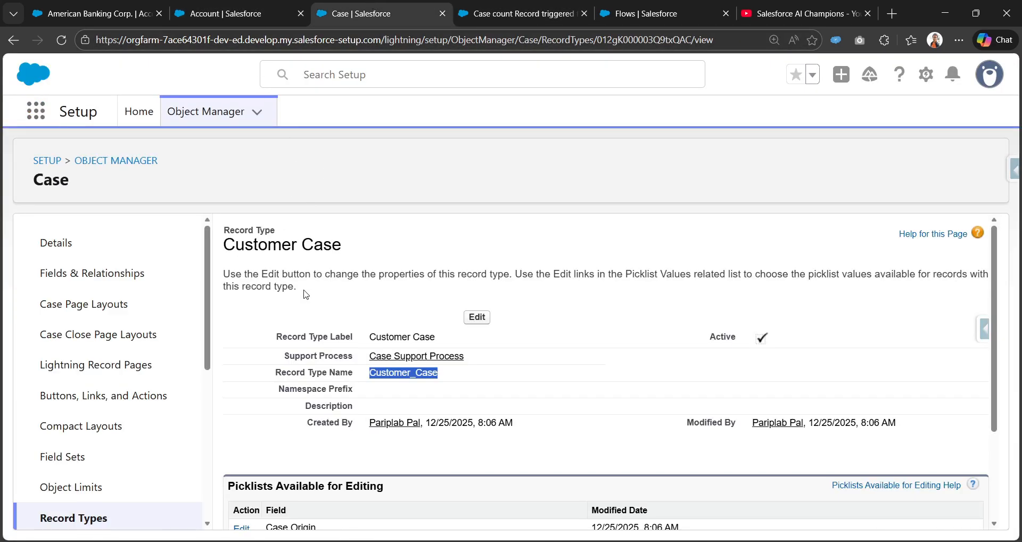
pyautogui.click(13, 40)
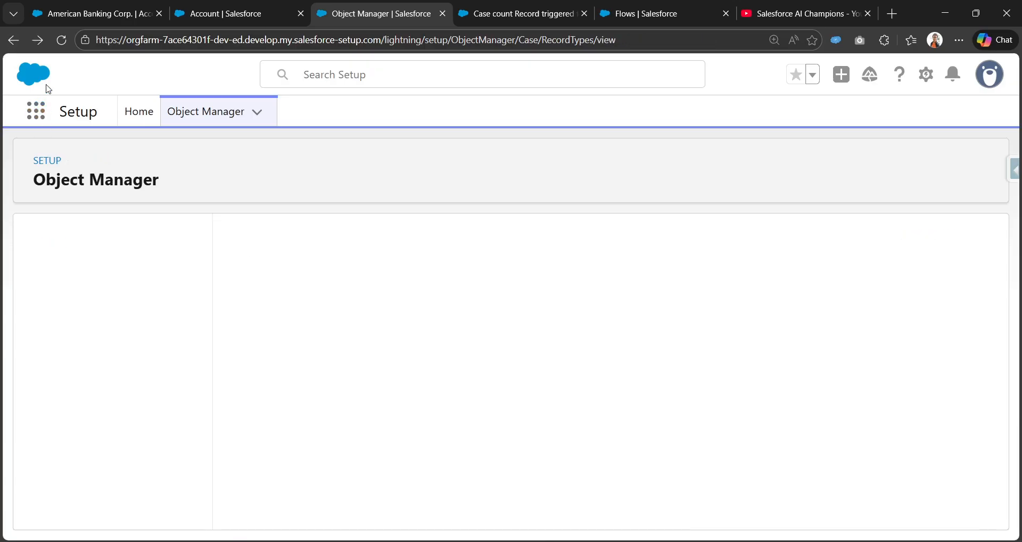
pyautogui.click(251, 365)
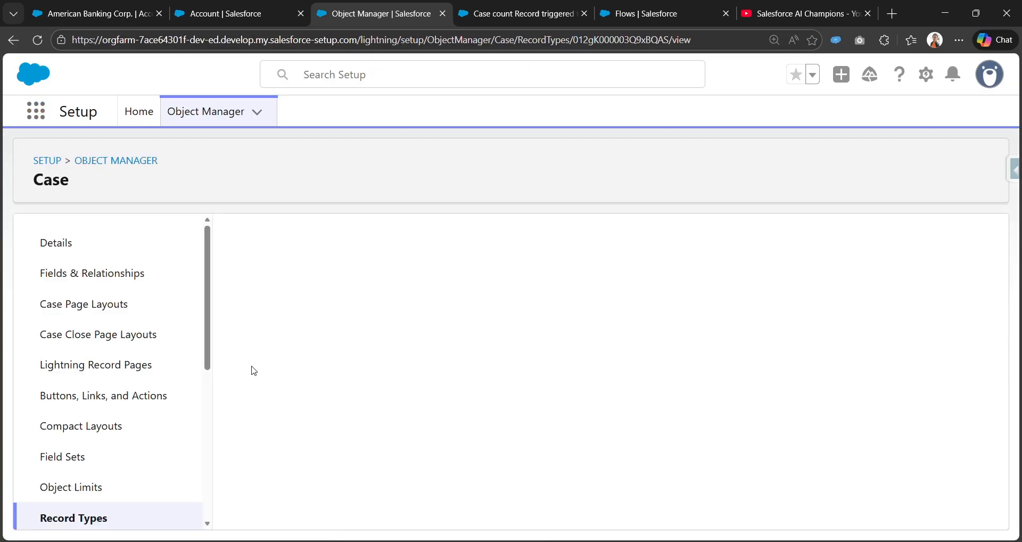
pyautogui.doubleClick(392, 373)
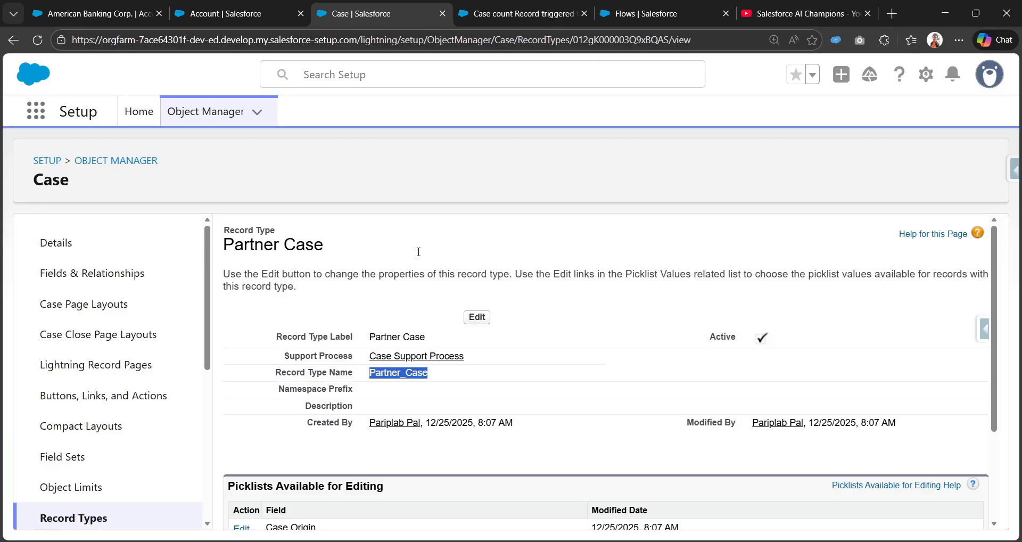
# Replace the flow element's filter condition value with the copied name Partner_Case and save the flow
pyautogui.click(514, 13)
pyautogui.click(841, 275)
pyautogui.hotkey('ctrl', 'a')
pyautogui.hotkey('ctrl', 'v')
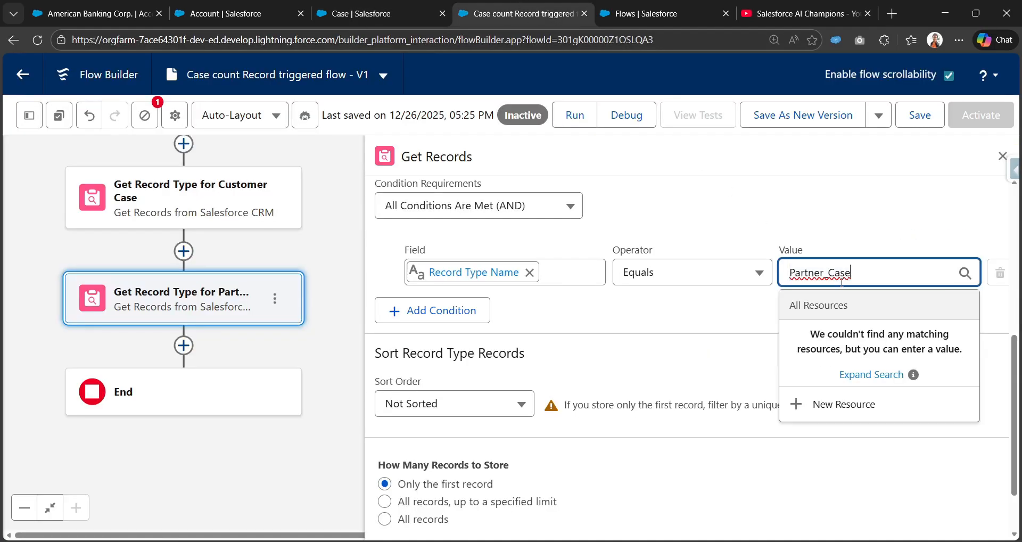
pyautogui.click(807, 216)
pyautogui.click(920, 115)
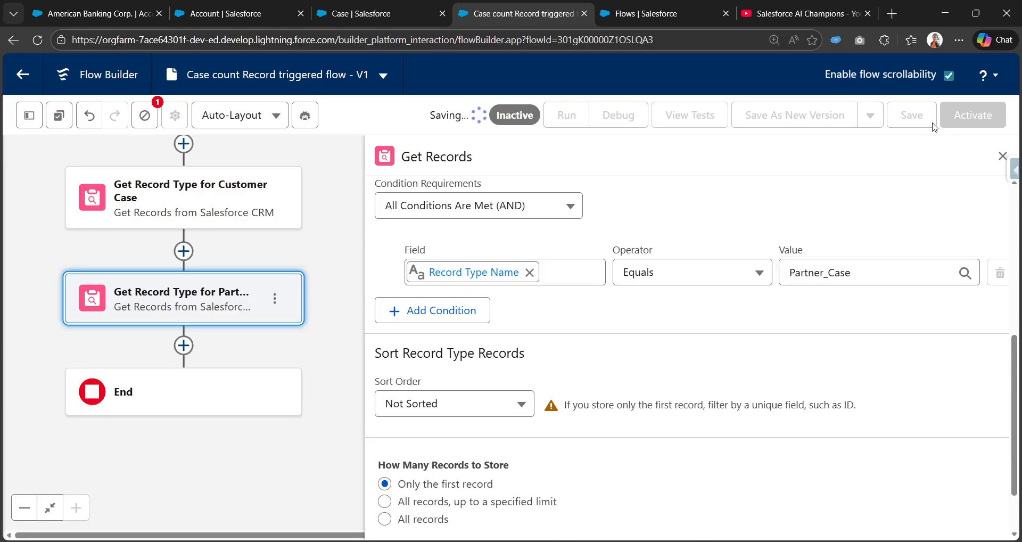
# Add a Get Records element after Get Record Type for Partner Case, labelled Get the related account with a matching API name
pyautogui.moveTo(336, 277); pyautogui.dragTo(345, 238)
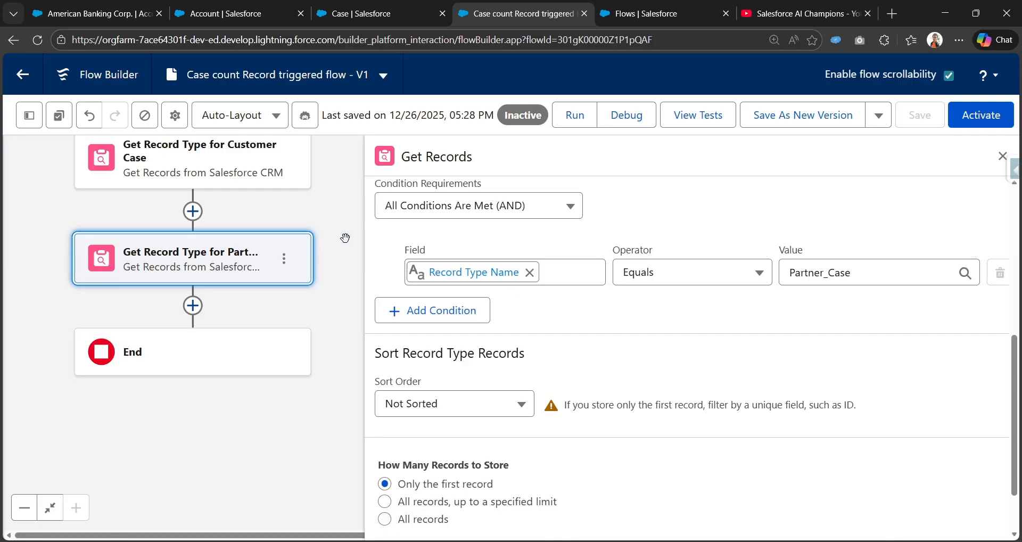
pyautogui.click(192, 305)
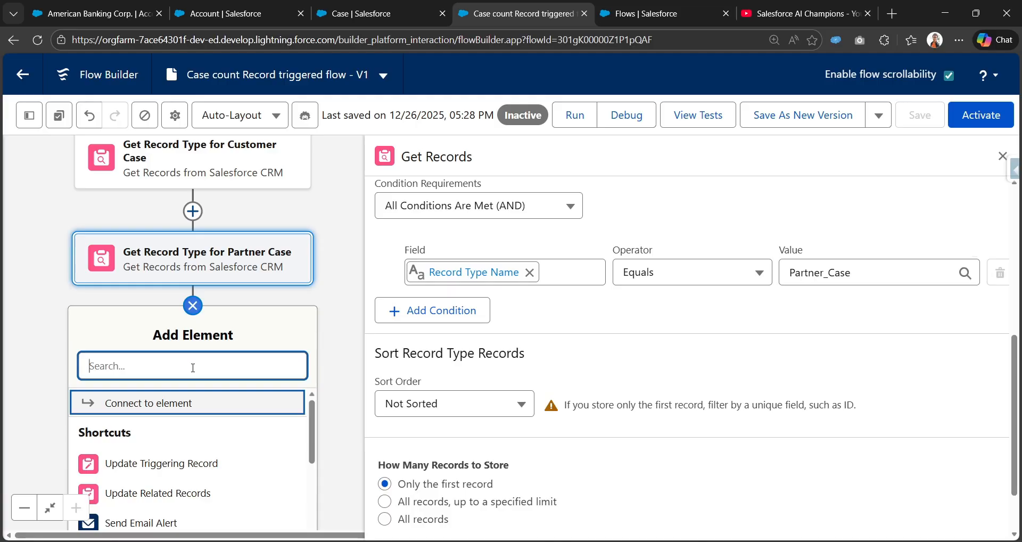
pyautogui.write('get')
pyautogui.click(173, 409)
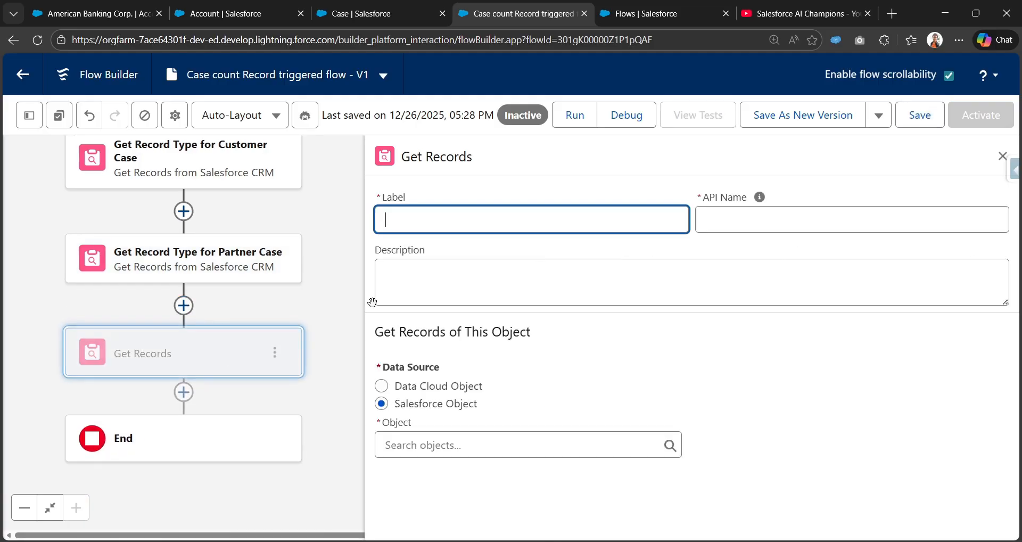
pyautogui.write('Get the relate')
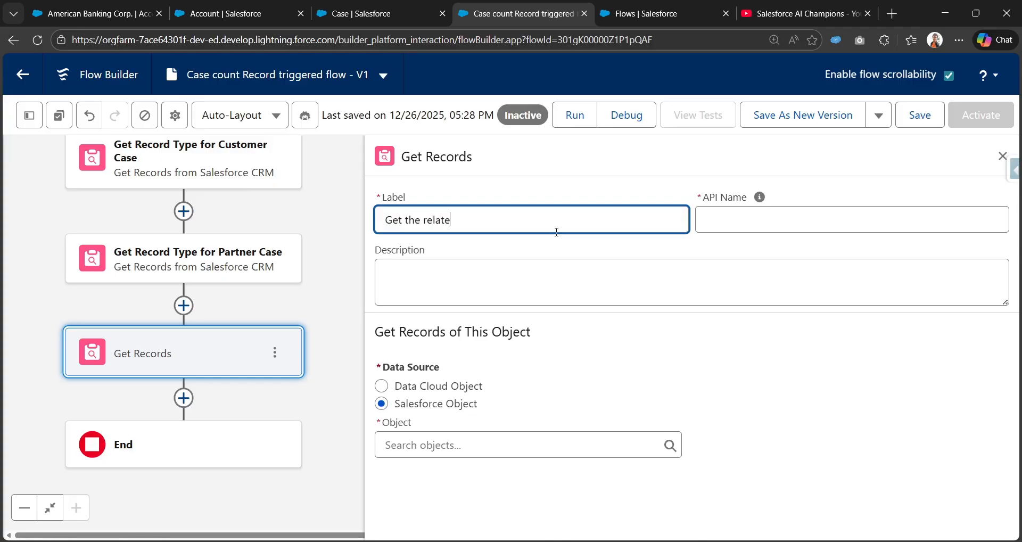
pyautogui.write('d account')
pyautogui.press('Tab')
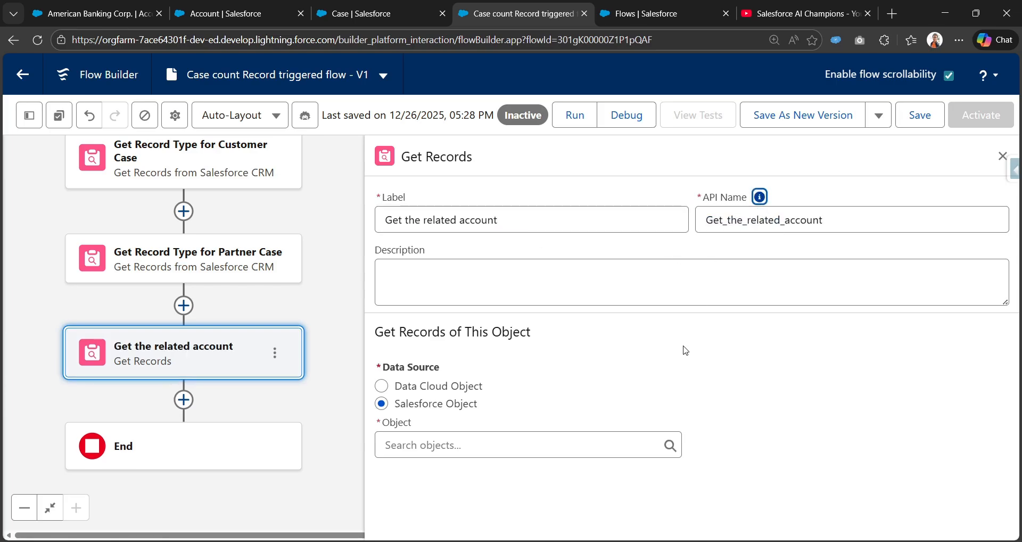
# Choose Account as the object whose records the Get the related account element retrieves
pyautogui.click(465, 444)
pyautogui.write('Acc')
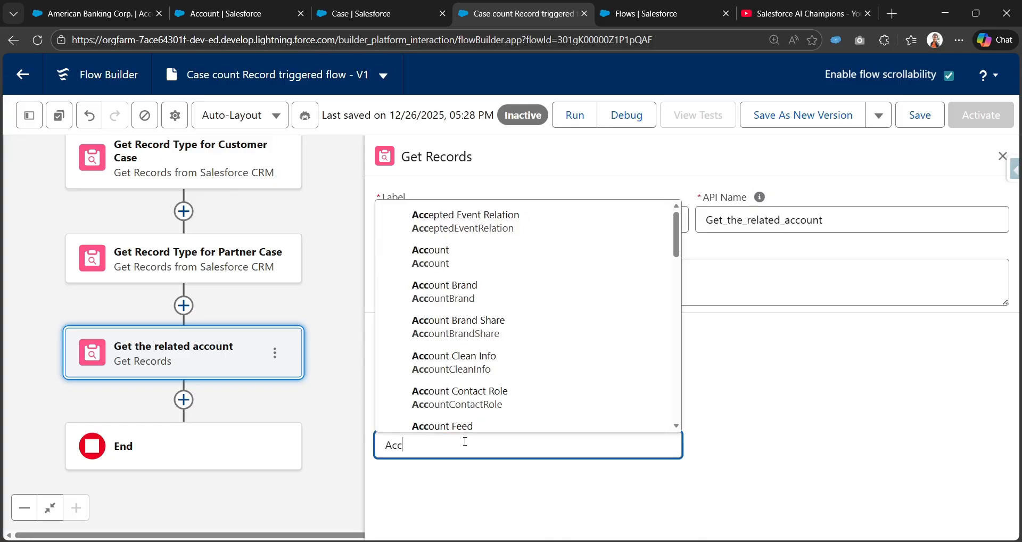
pyautogui.write('ount')
pyautogui.click(468, 224)
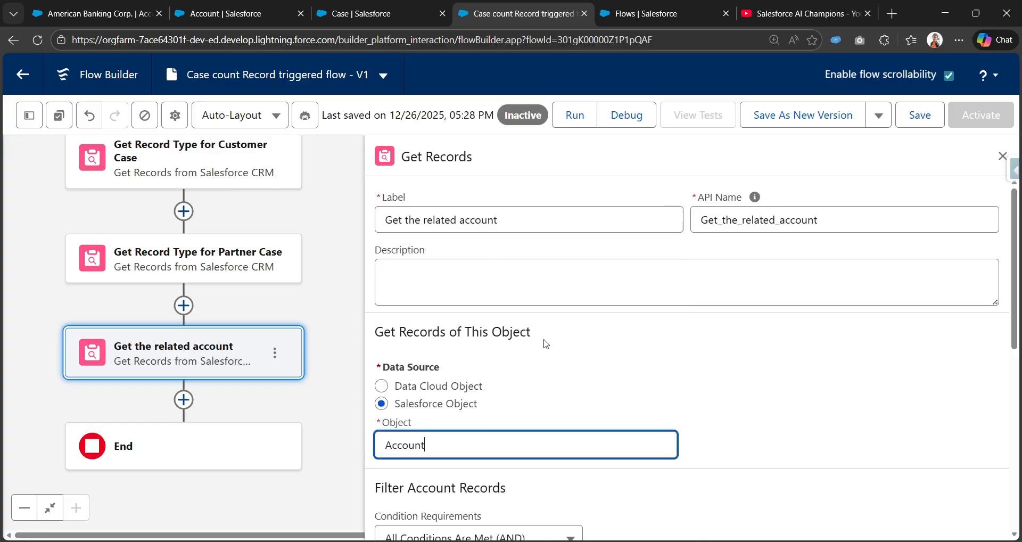
# Filter the Account records where Account ID equals the Triggering Case's Account ID
pyautogui.scroll(-5, 538, 378)
pyautogui.click(476, 336)
pyautogui.write('Id')
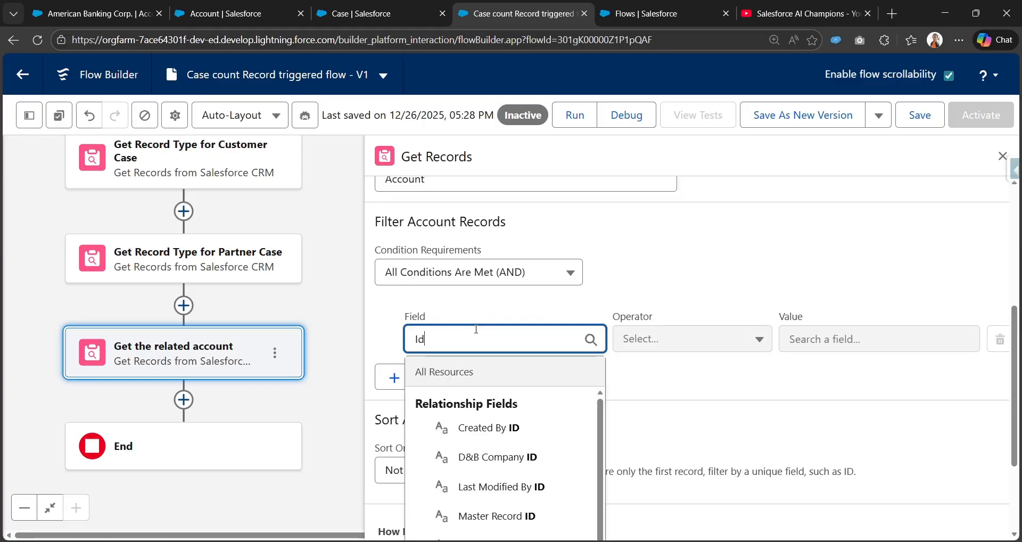
pyautogui.click(690, 287)
pyautogui.click(817, 341)
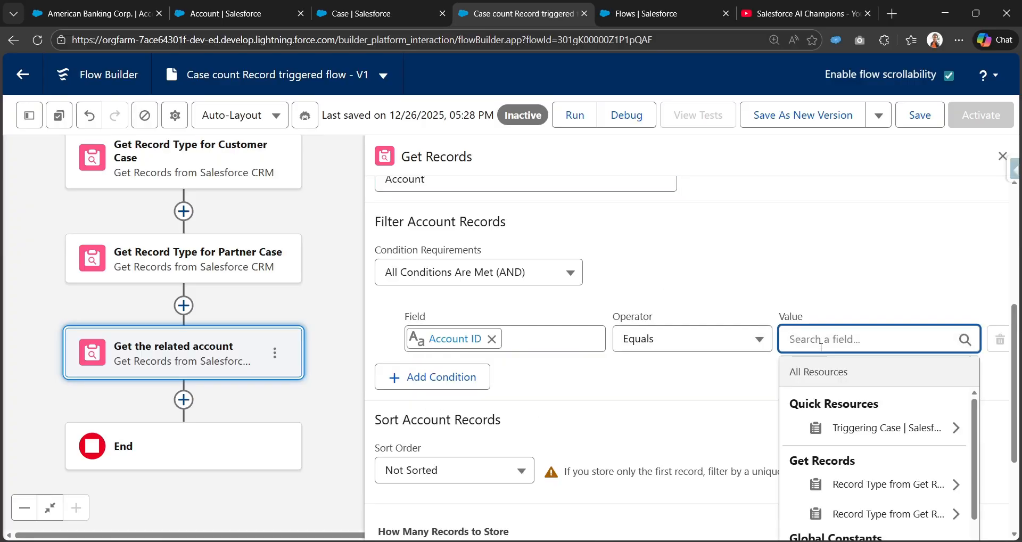
pyautogui.click(858, 428)
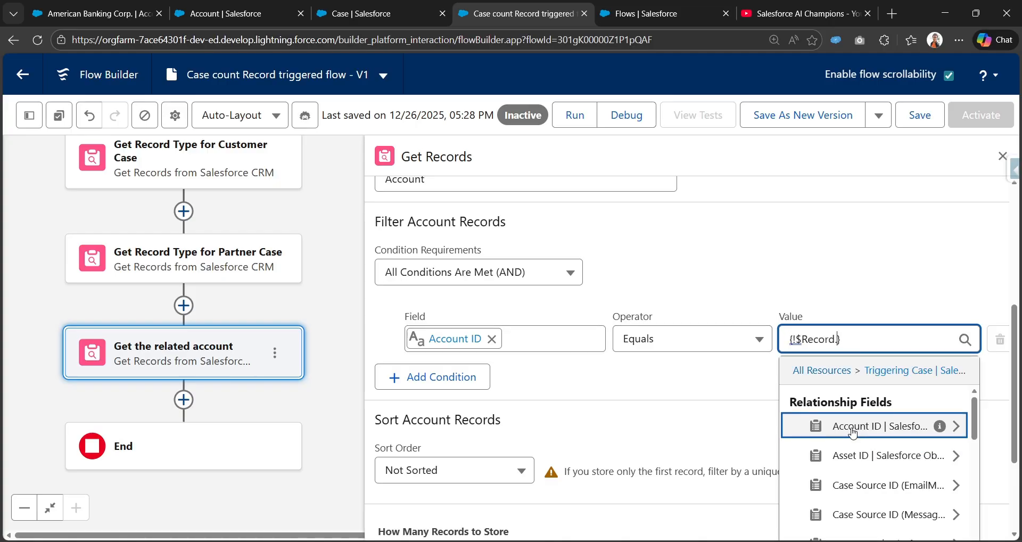
pyautogui.write('Acc')
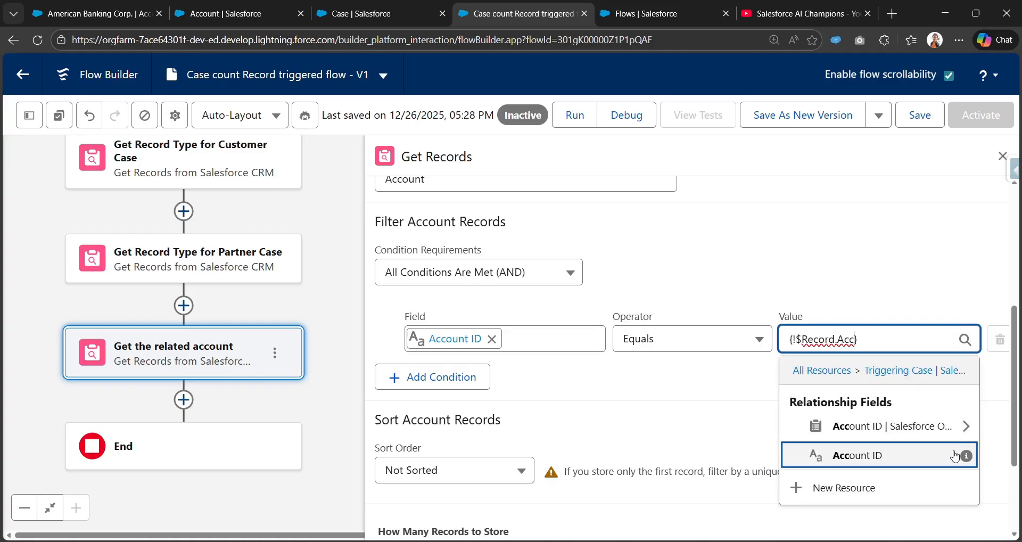
pyautogui.click(952, 456)
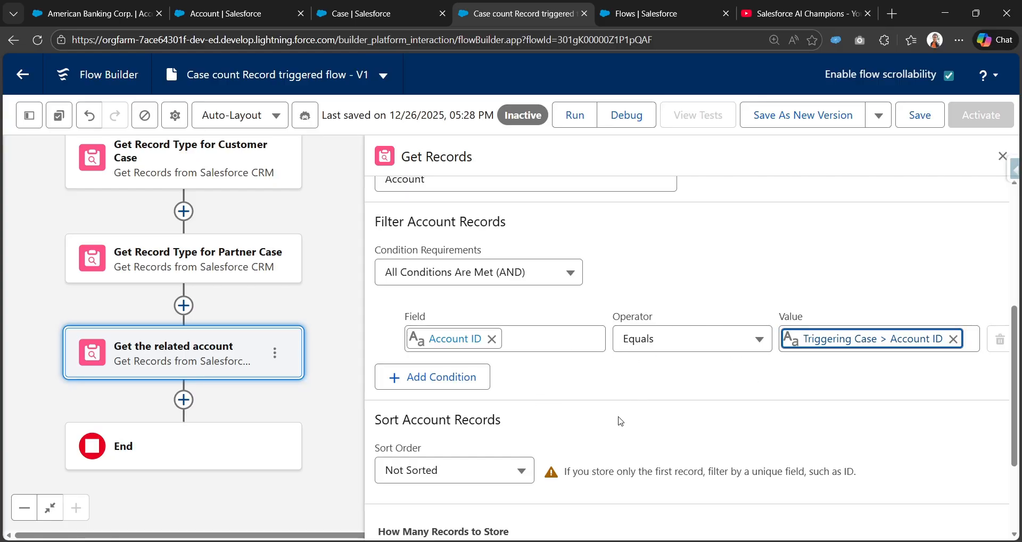
pyautogui.scroll(-3, 620, 420)
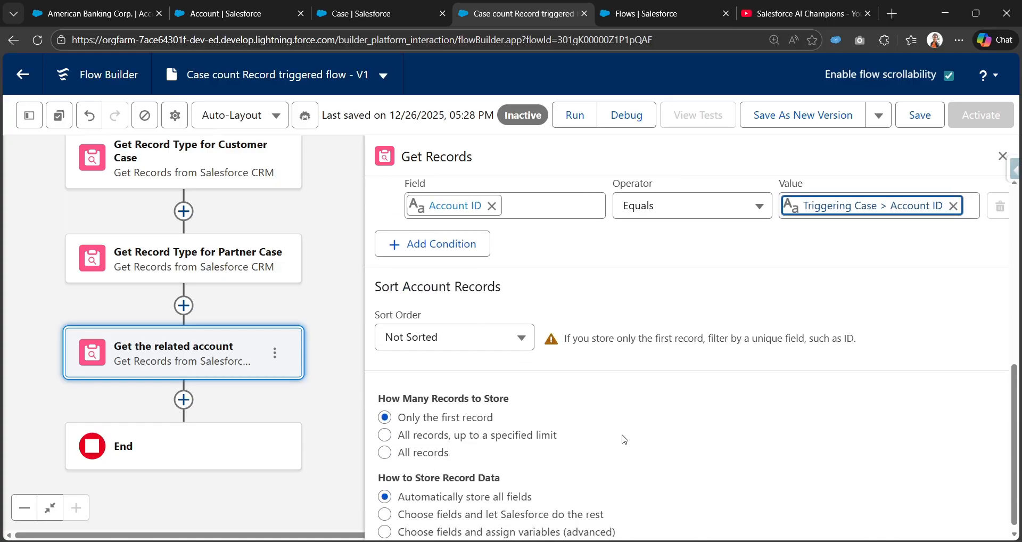
pyautogui.scroll(-1, 623, 434)
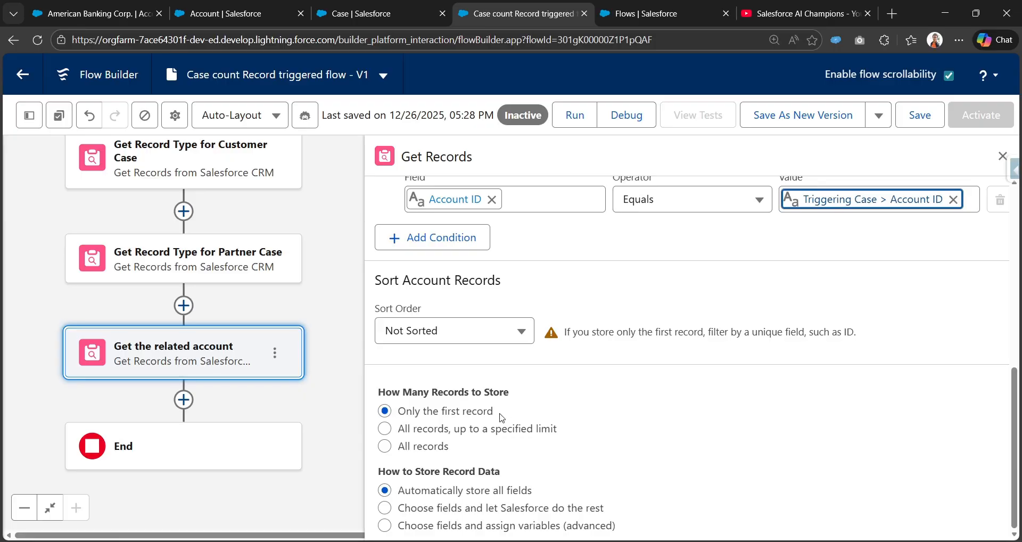
# Add a Decision element after Get the related account and label it Check for Case Type
pyautogui.moveTo(249, 403); pyautogui.dragTo(276, 300)
pyautogui.click(199, 291)
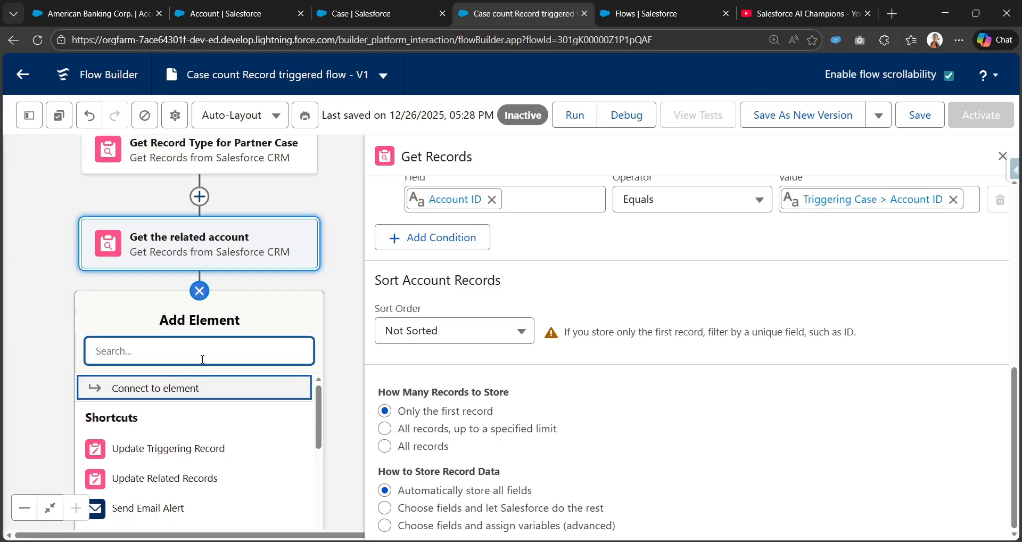
pyautogui.write('Deci')
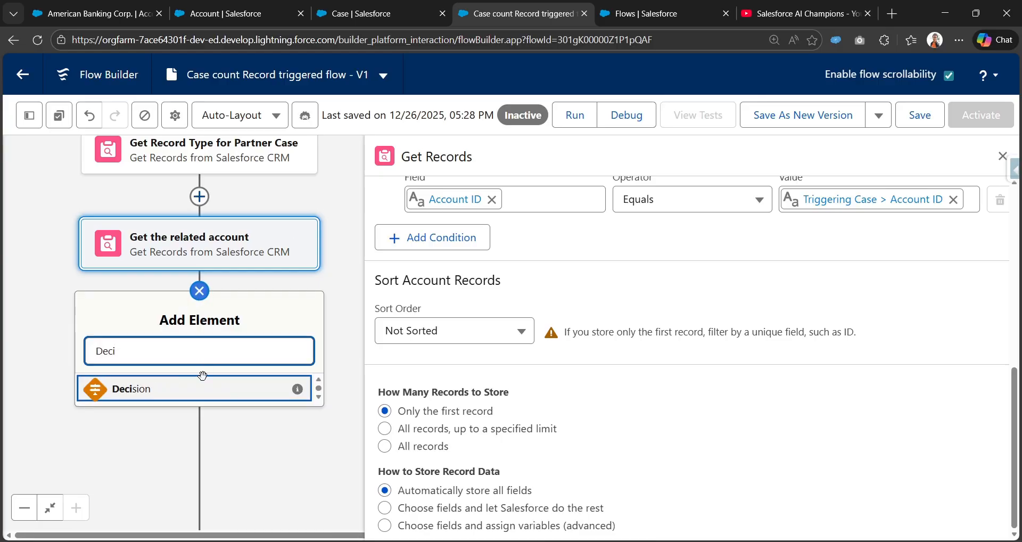
pyautogui.click(194, 389)
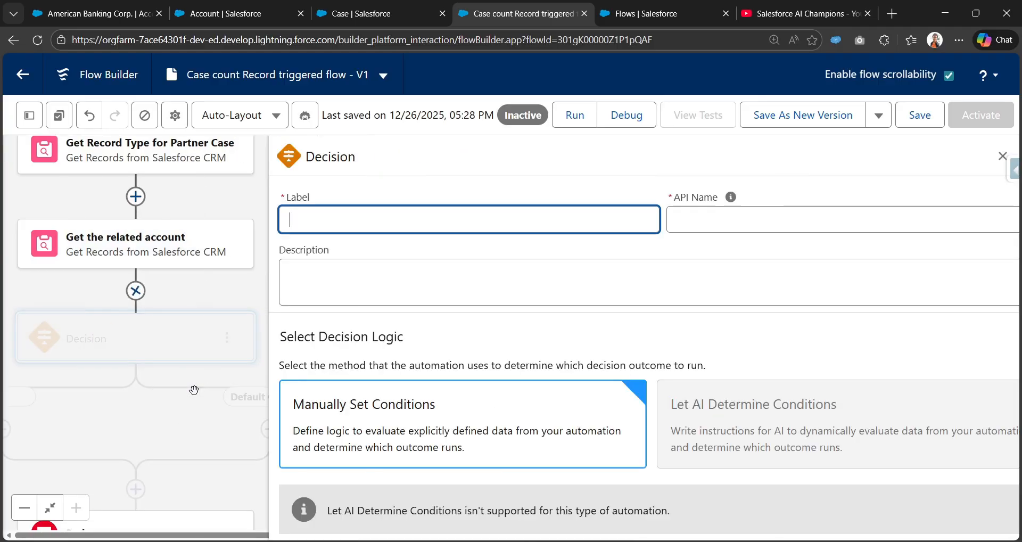
pyautogui.click(561, 215)
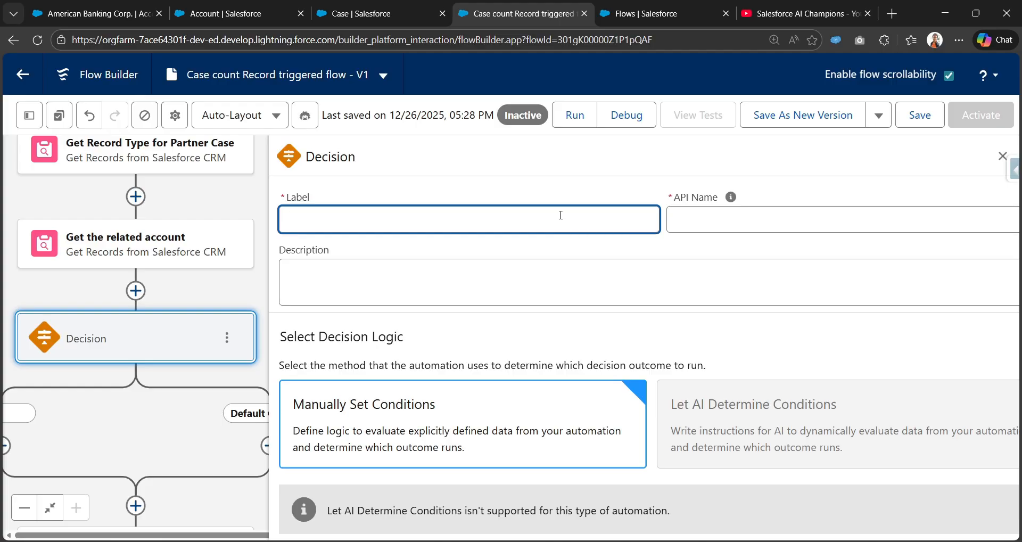
pyautogui.write('Check for Case Type')
pyautogui.press('Tab')
pyautogui.scroll(-5, 560, 215)
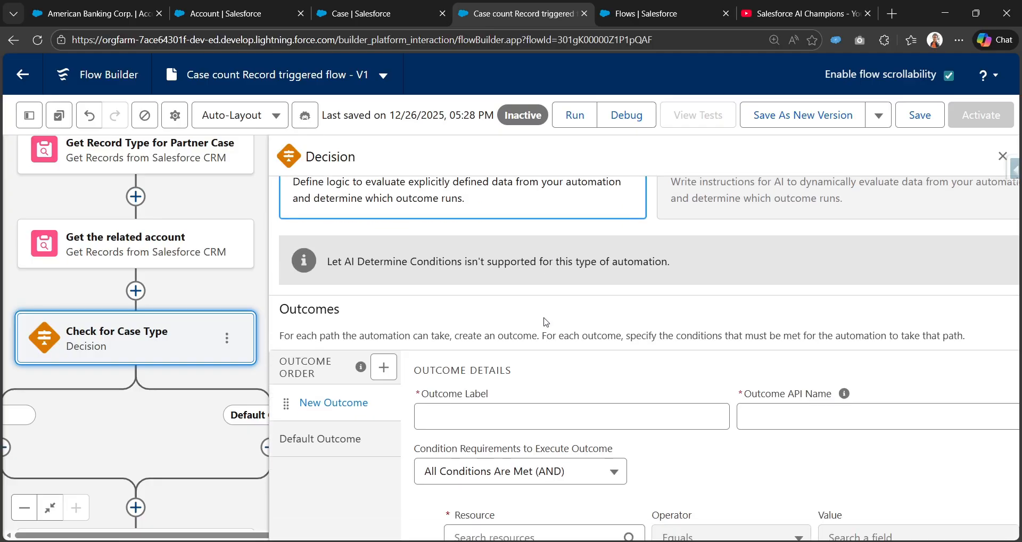
# Label the first outcome of the Check for Case Type decision Customer Case Type, with a matching API name
pyautogui.click(512, 402)
pyautogui.write('CUst')
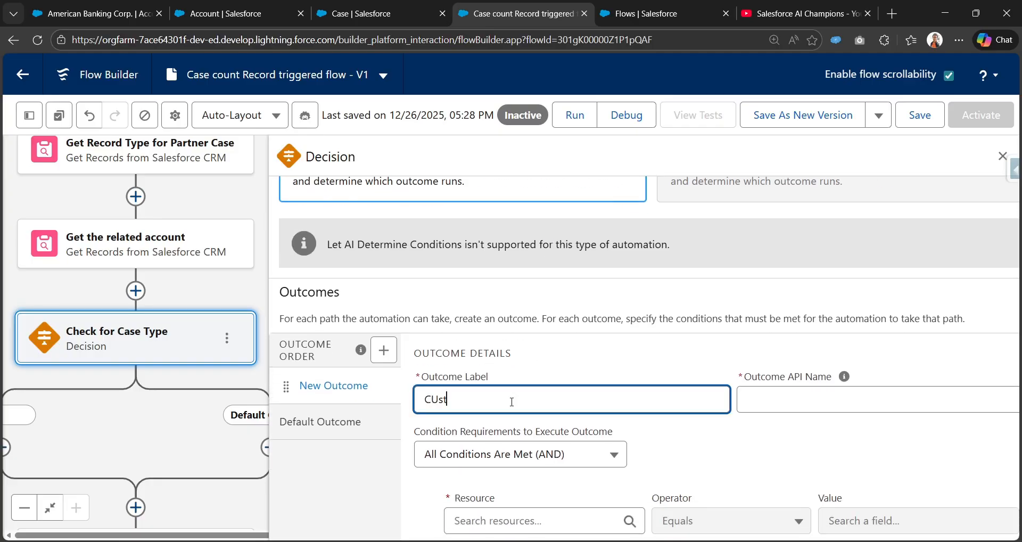
pyautogui.write('ustomer Case Ty')
pyautogui.write('pe')
pyautogui.press('Tab')
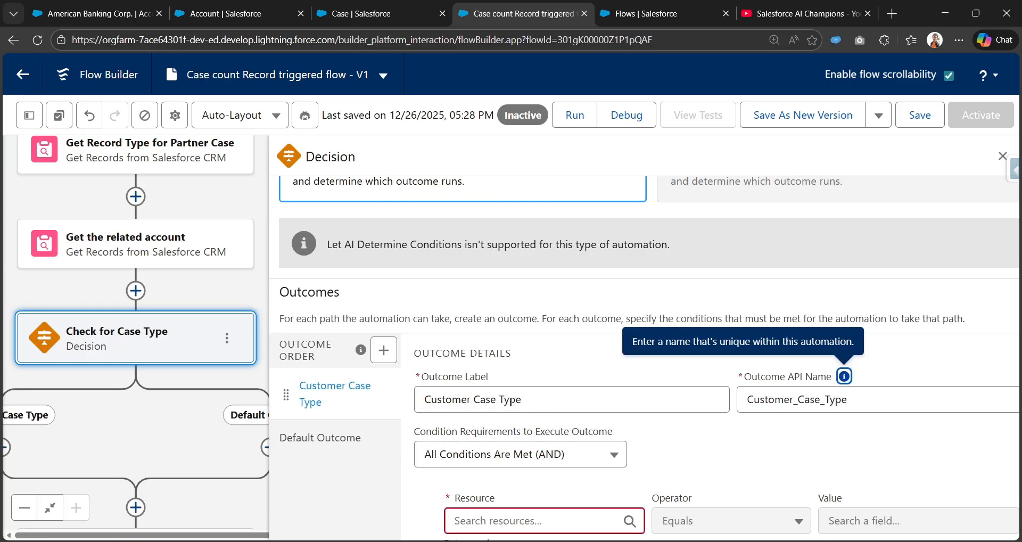
# Add a second outcome to the decision and label it Partner Case Type, with a matching API name
pyautogui.click(384, 350)
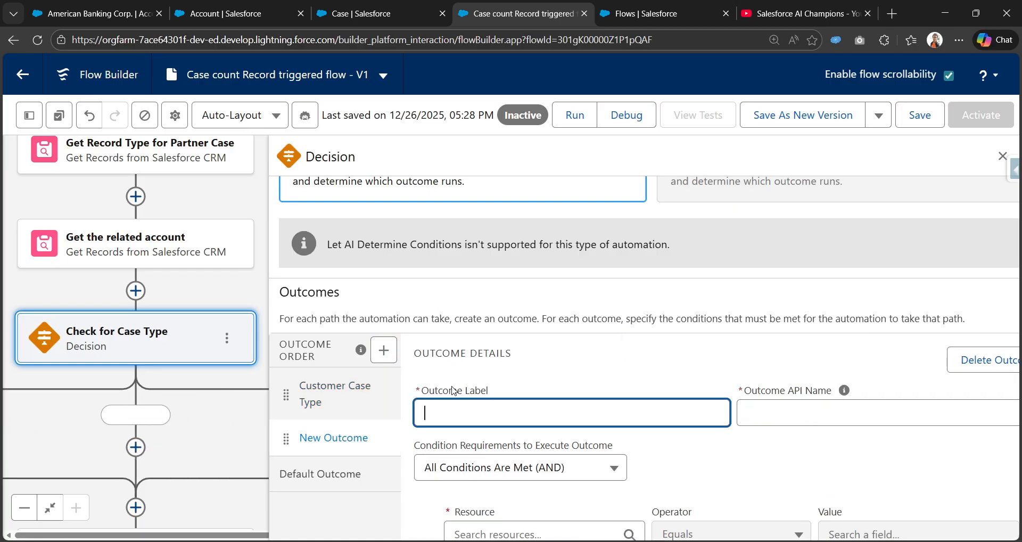
pyautogui.write('Partner Case Type')
pyautogui.press('Tab')
# In the Customer Case Type outcome, set the condition's resource to the Triggering Case's Record Type ID
pyautogui.click(331, 406)
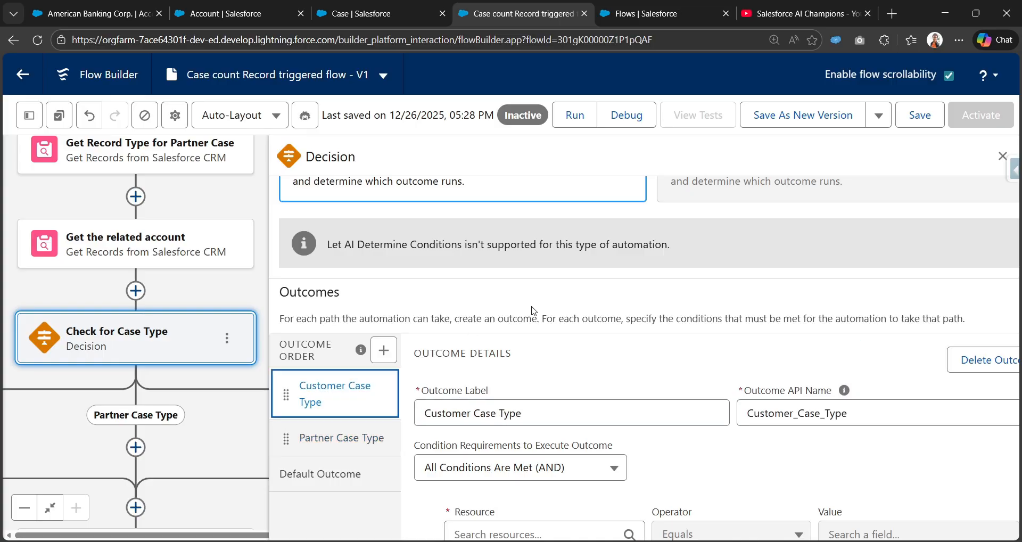
pyautogui.scroll(-1, 534, 311)
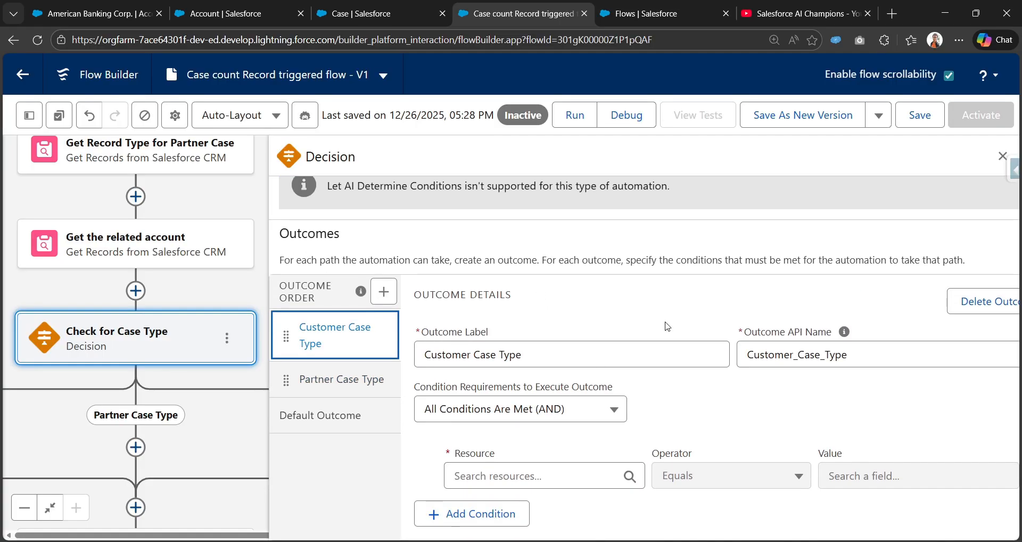
pyautogui.click(518, 476)
pyautogui.write('tri')
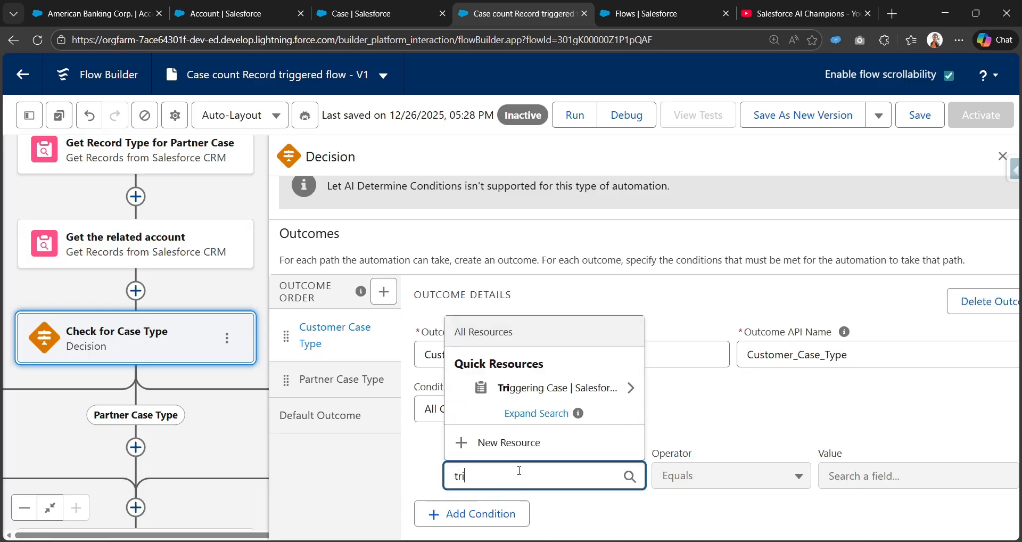
pyautogui.click(557, 387)
pyautogui.scroll(-1, 559, 372)
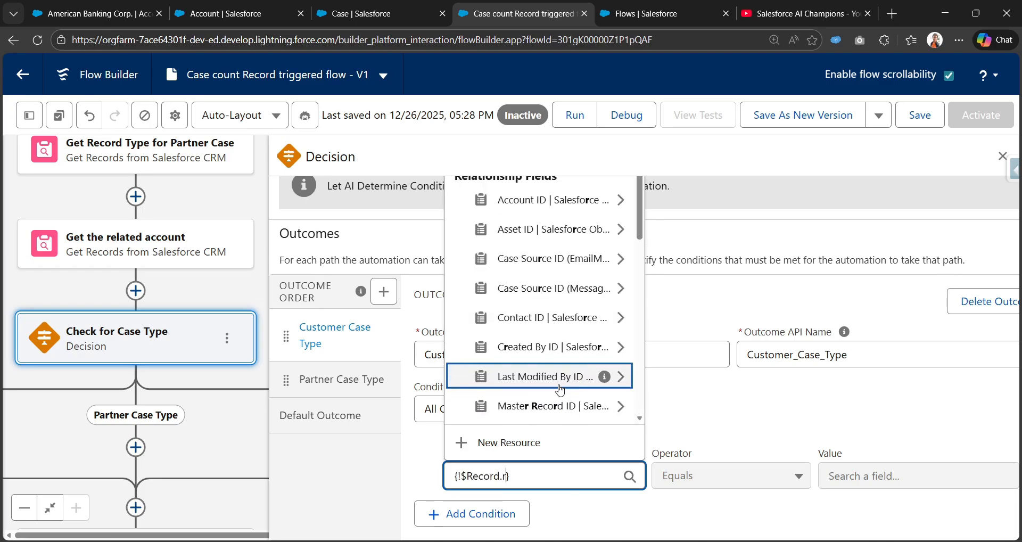
pyautogui.write('reco')
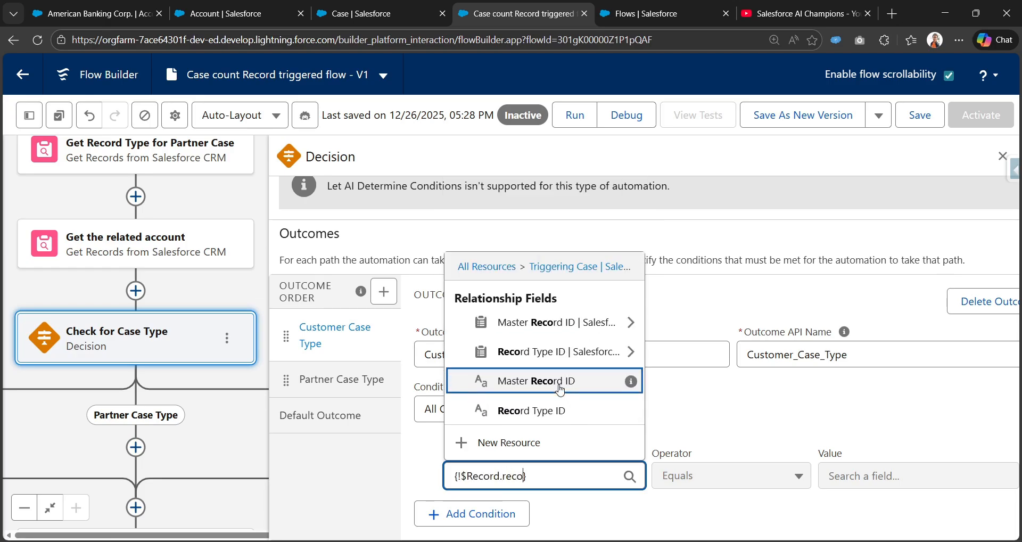
pyautogui.click(628, 412)
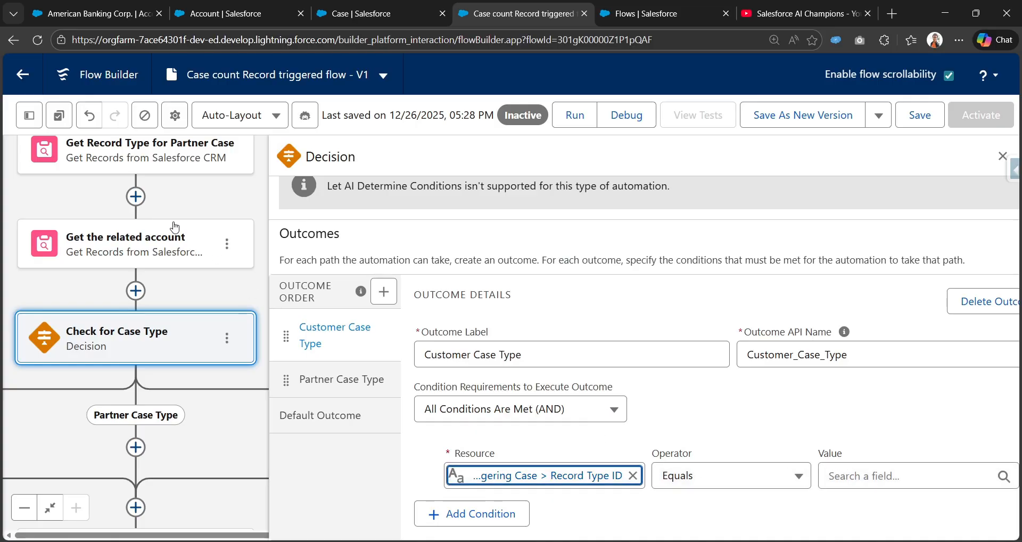
# Set the Customer Case Type condition's value to the Record Type ID from Get Record Type for Customer Case
pyautogui.scroll(1, 168, 245)
pyautogui.scroll(2, 167, 245)
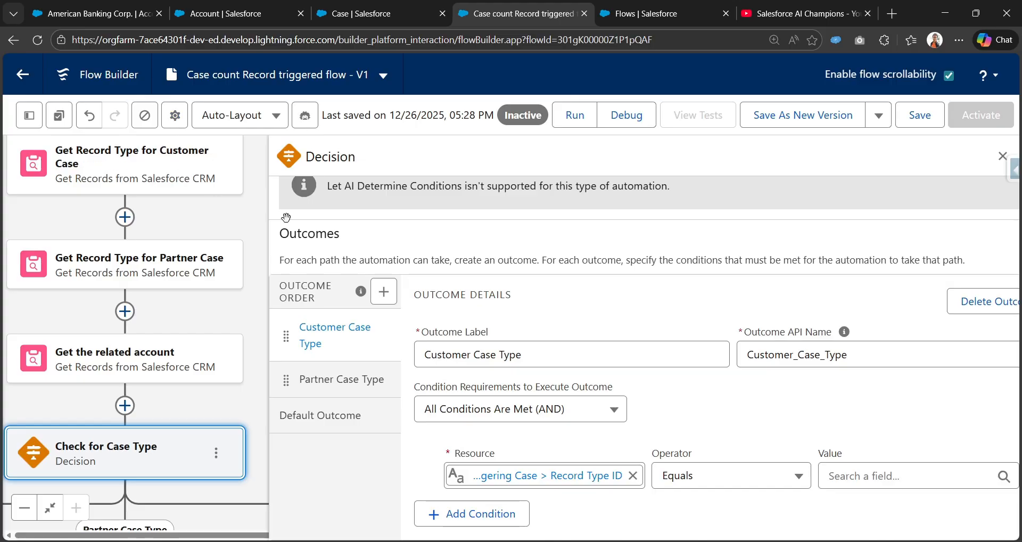
pyautogui.click(840, 473)
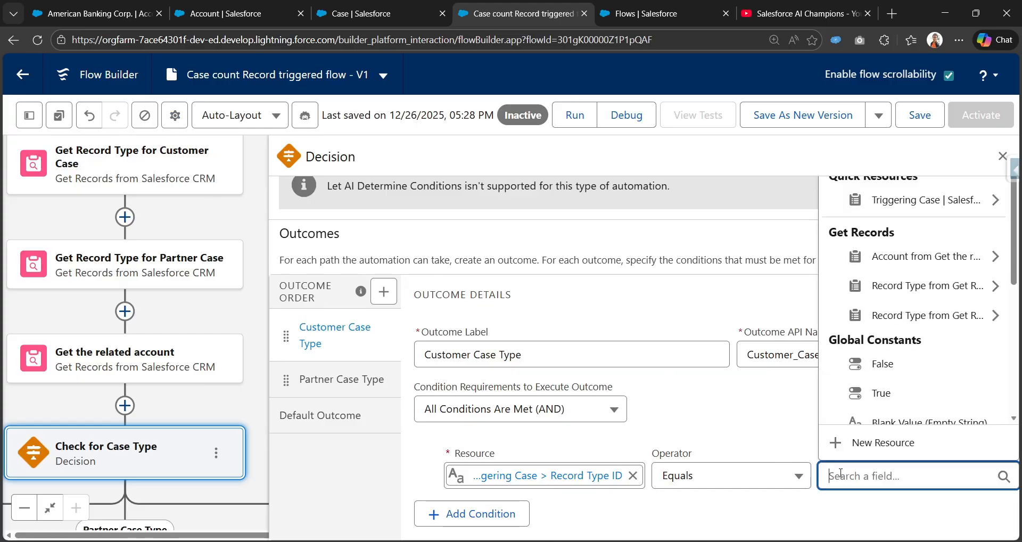
pyautogui.write('get')
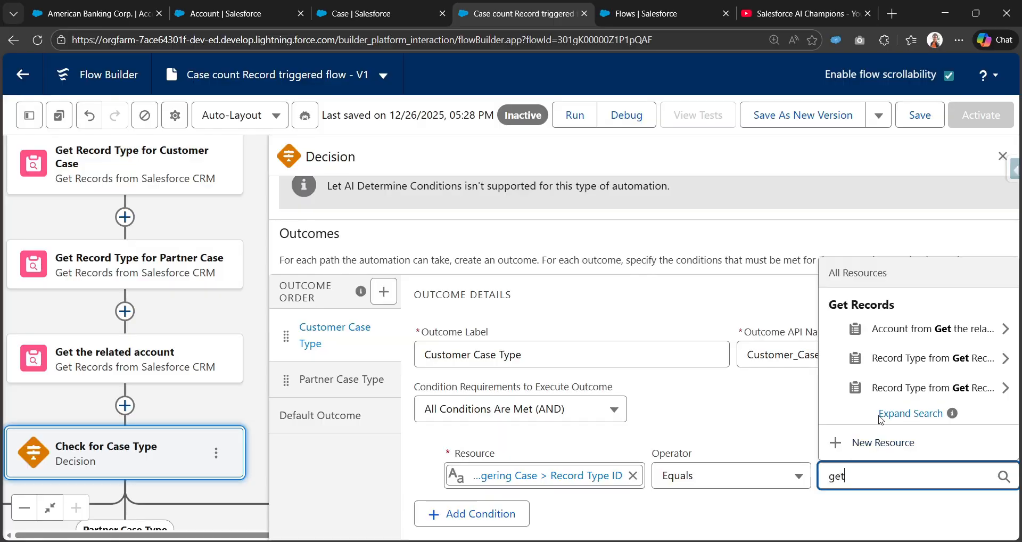
pyautogui.click(903, 358)
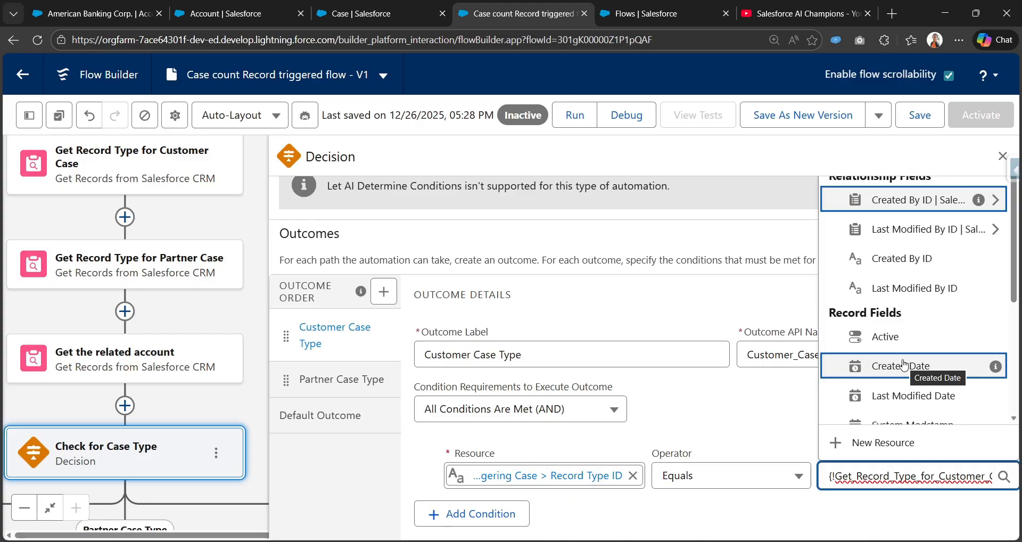
pyautogui.write('rec')
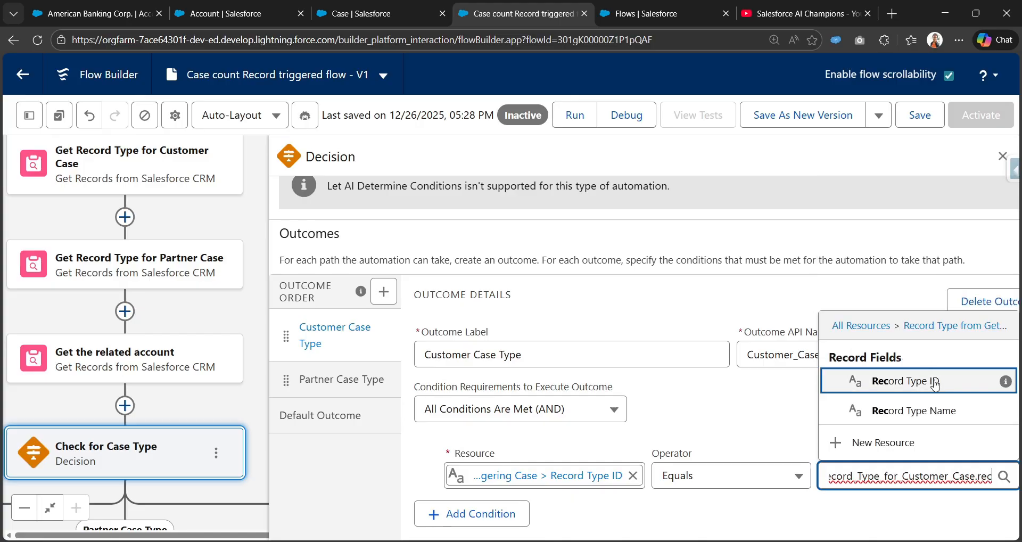
pyautogui.click(905, 381)
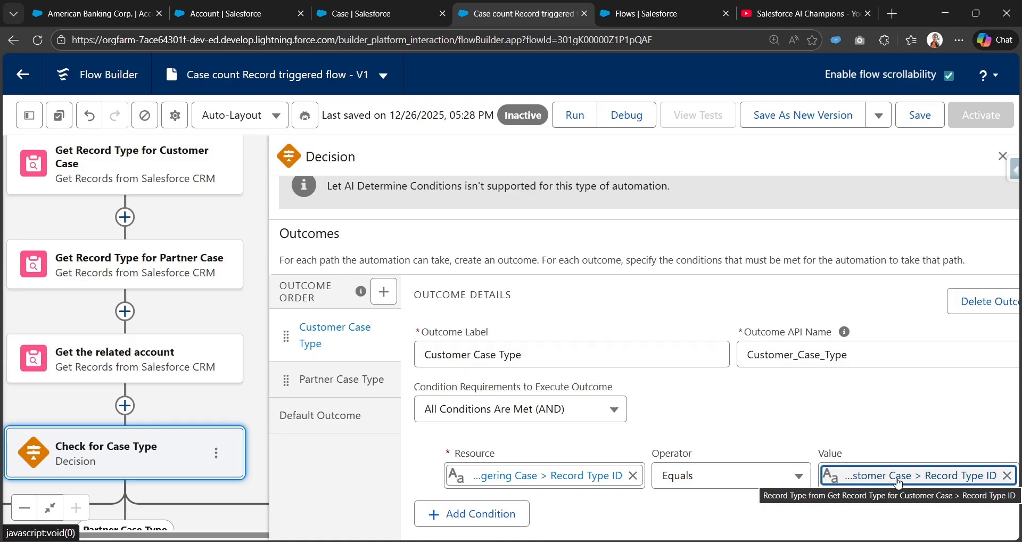
pyautogui.click(856, 425)
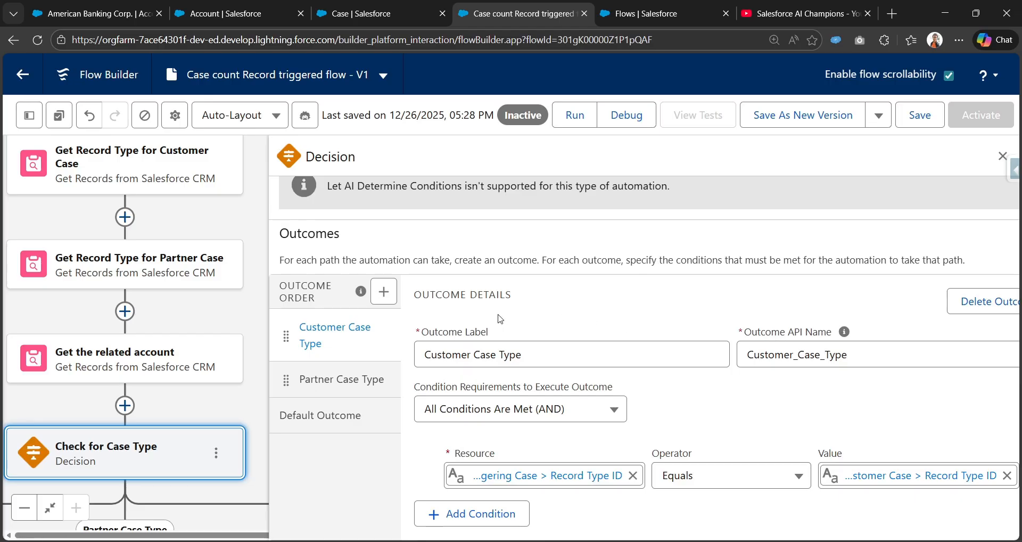
# In the Partner Case Type outcome, set the condition's resource to the Triggering Case's Record Type ID
pyautogui.moveTo(172, 419); pyautogui.dragTo(245, 261)
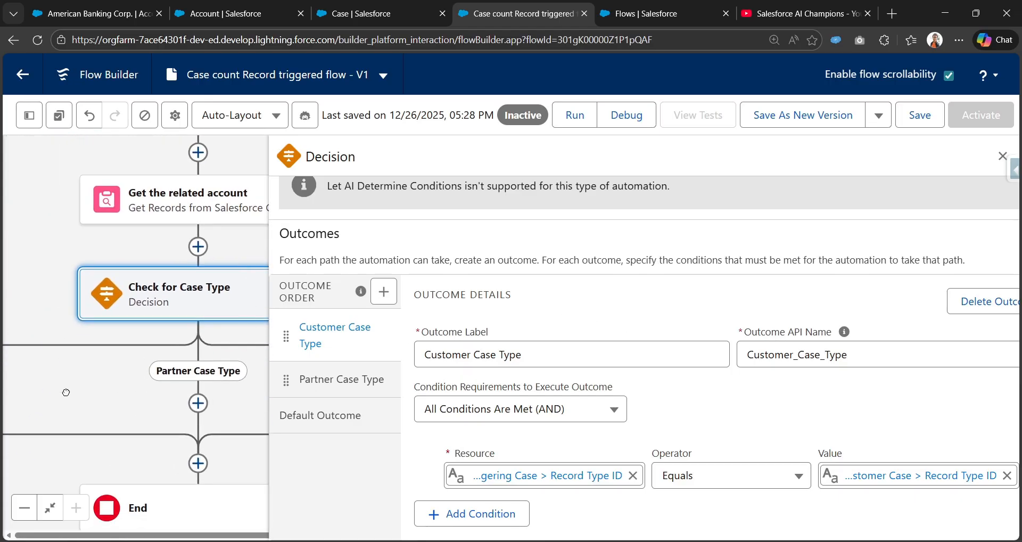
pyautogui.moveTo(66, 392); pyautogui.dragTo(135, 356)
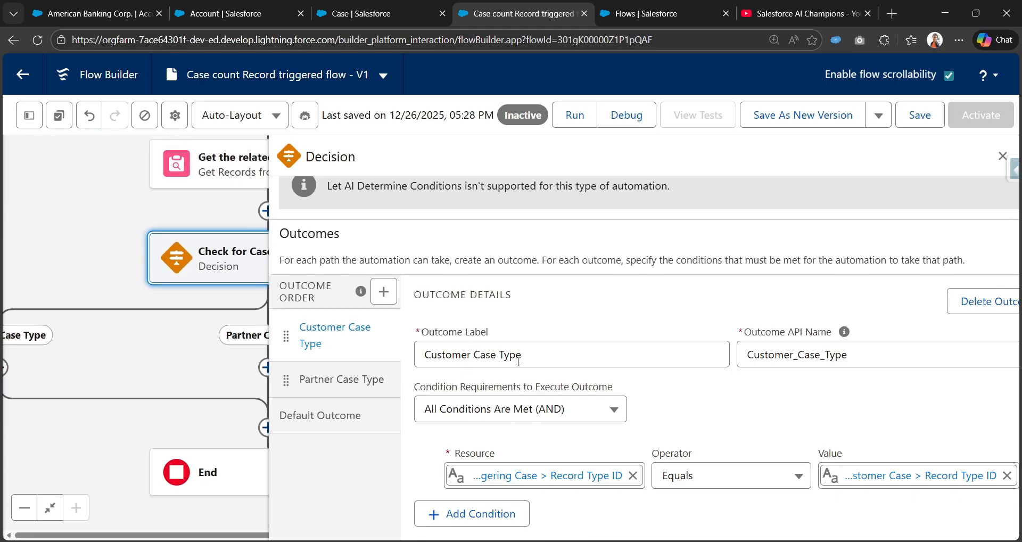
pyautogui.click(329, 394)
pyautogui.click(539, 480)
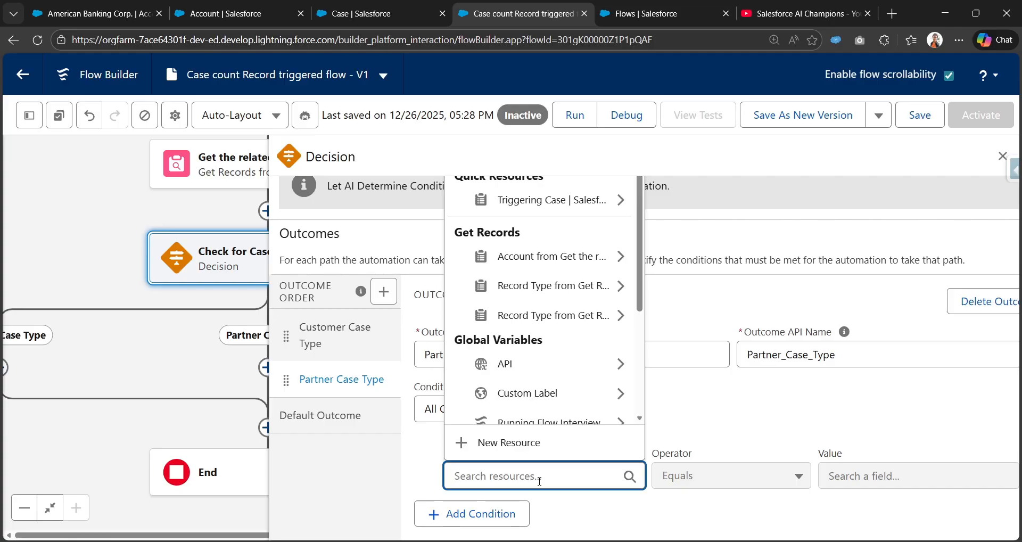
pyautogui.write('Trig')
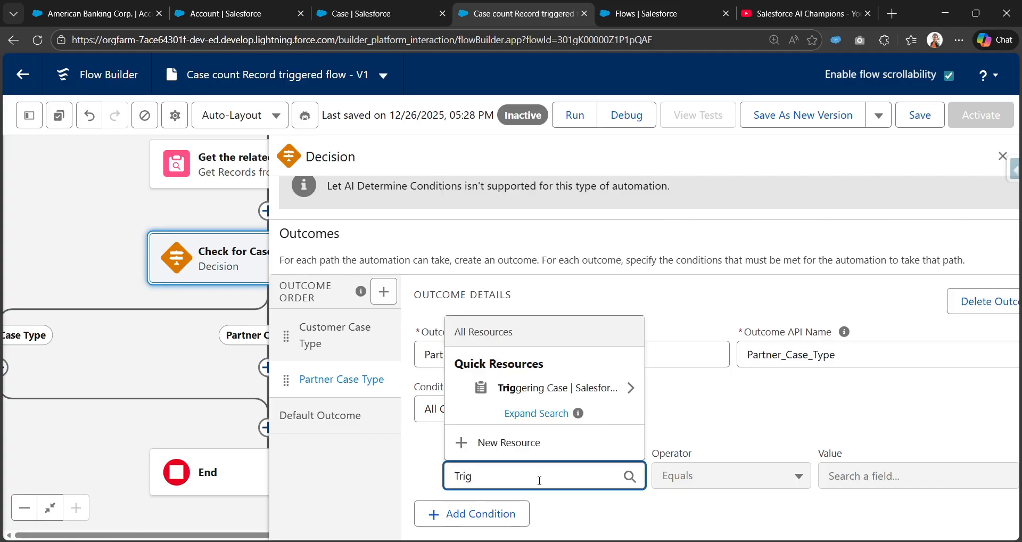
pyautogui.click(548, 388)
pyautogui.write('Record.Reco}')
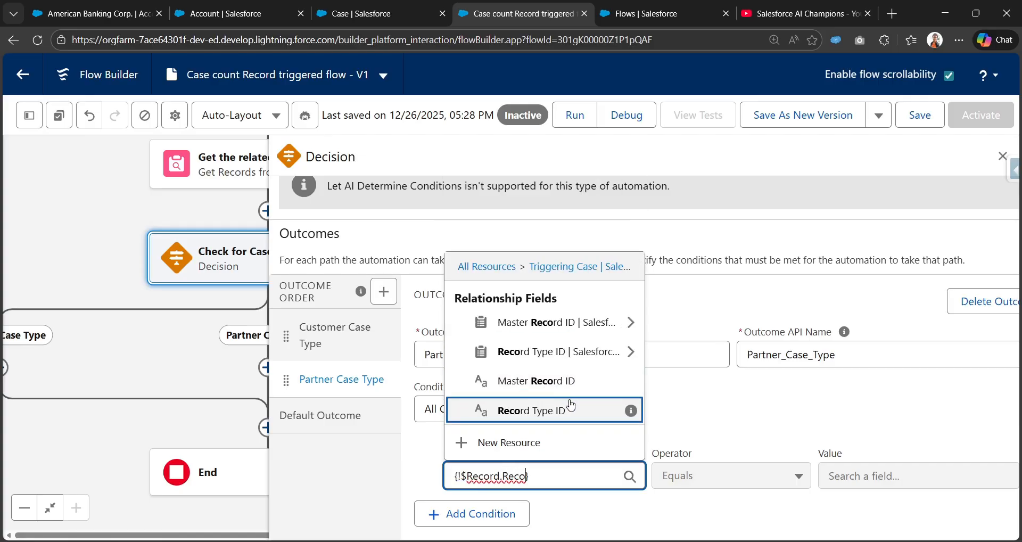
pyautogui.click(572, 409)
# Set the Partner Case Type condition's value to the Record Type ID from Get Record Type for Partner Case and save the flow
pyautogui.click(879, 482)
pyautogui.write('partn')
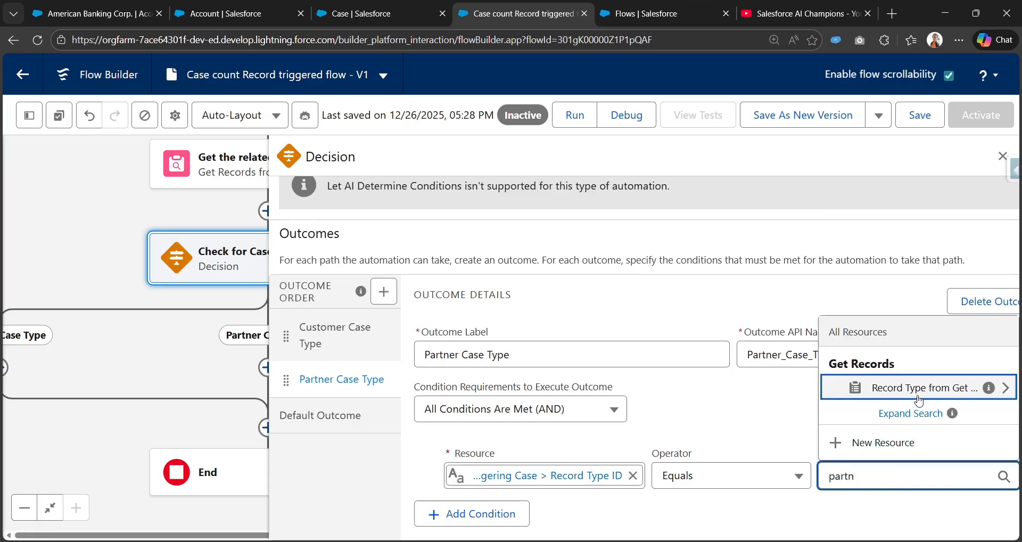
pyautogui.click(918, 400)
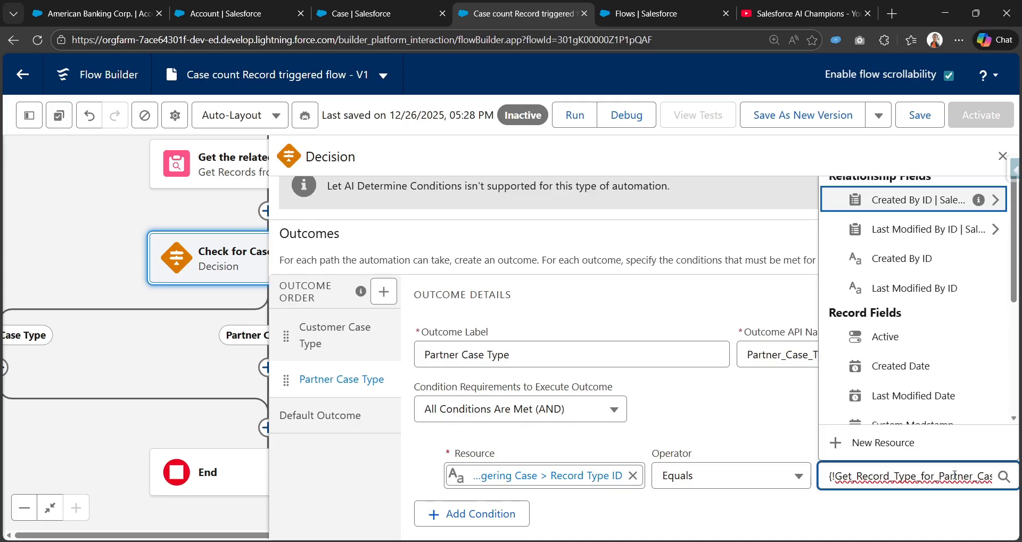
pyautogui.write('reco')
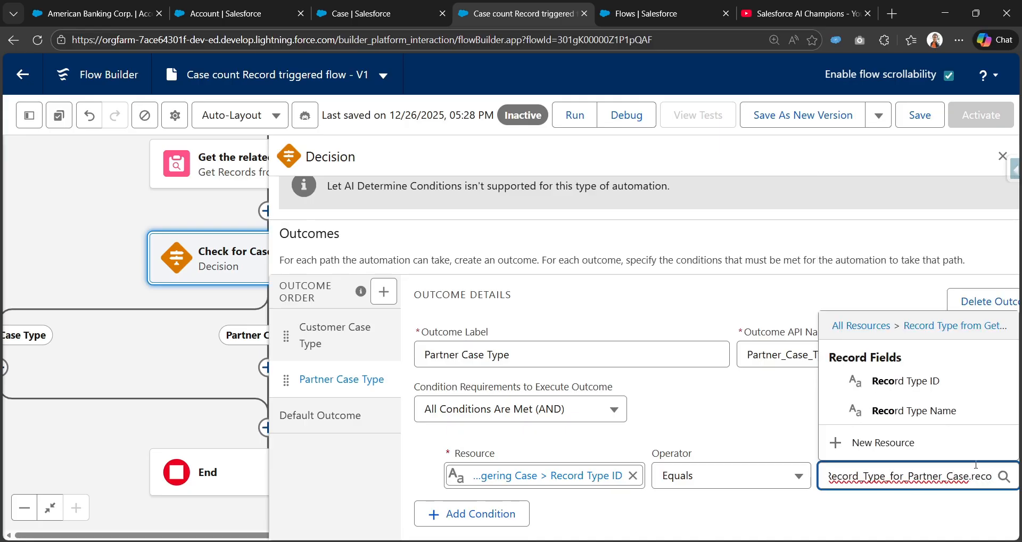
pyautogui.click(915, 380)
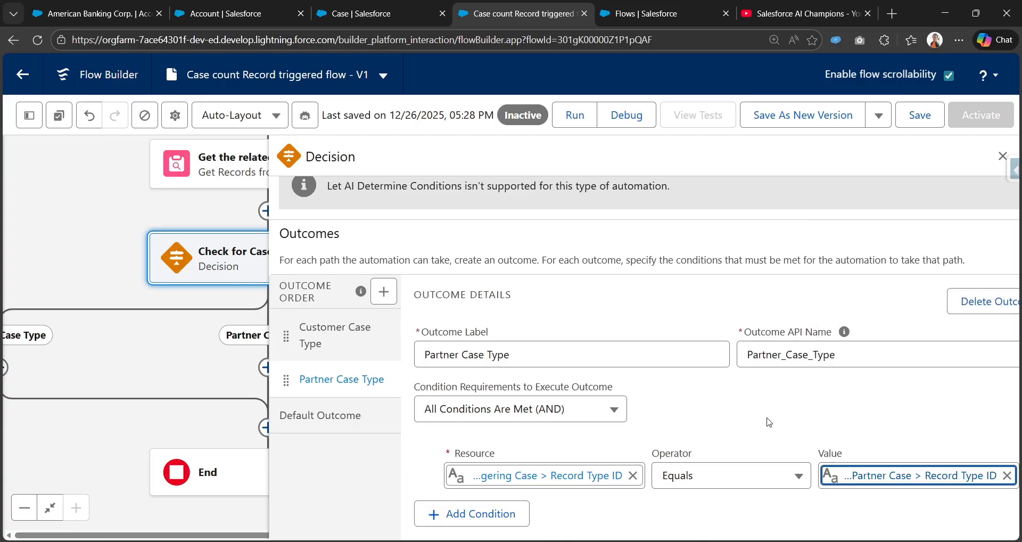
pyautogui.click(769, 422)
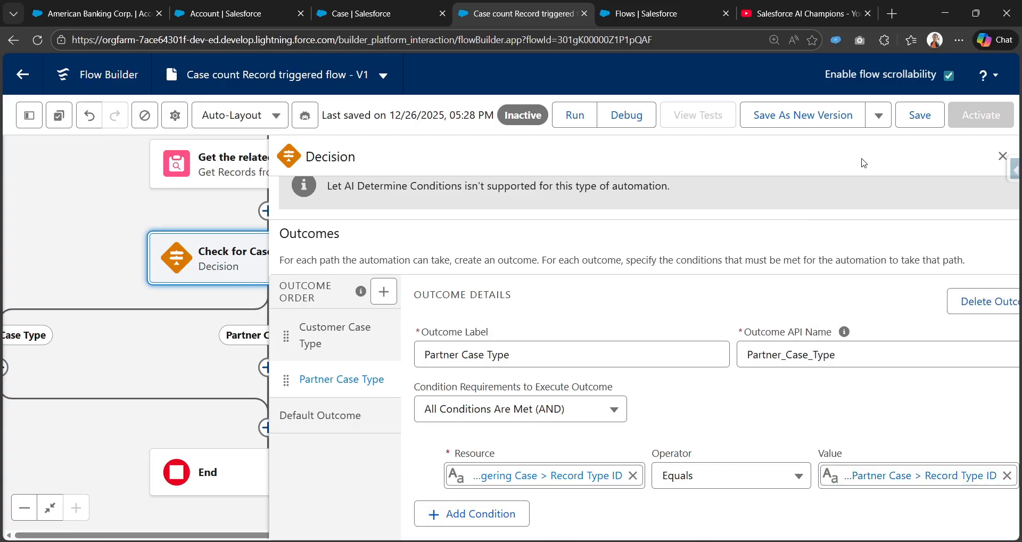
pyautogui.click(921, 118)
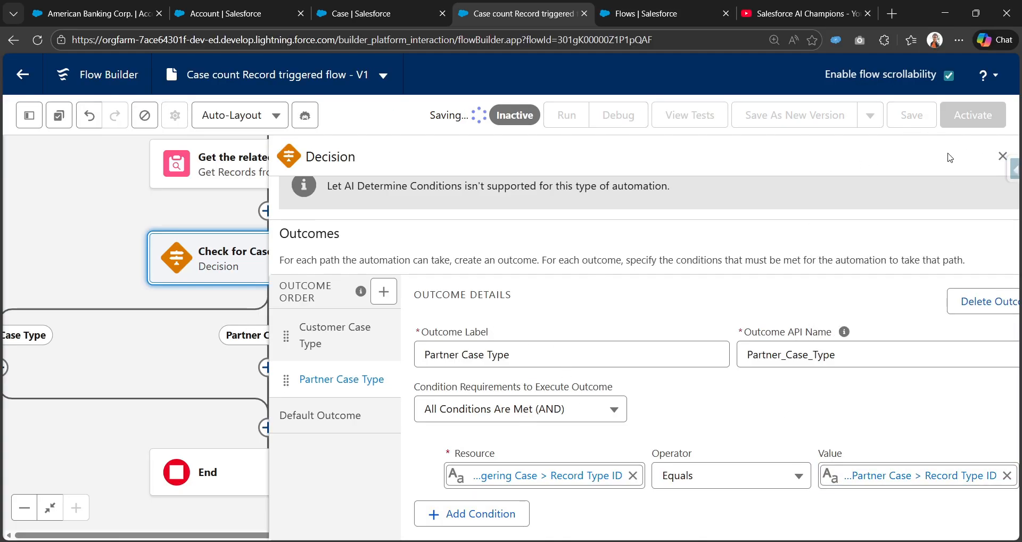
pyautogui.click(1001, 158)
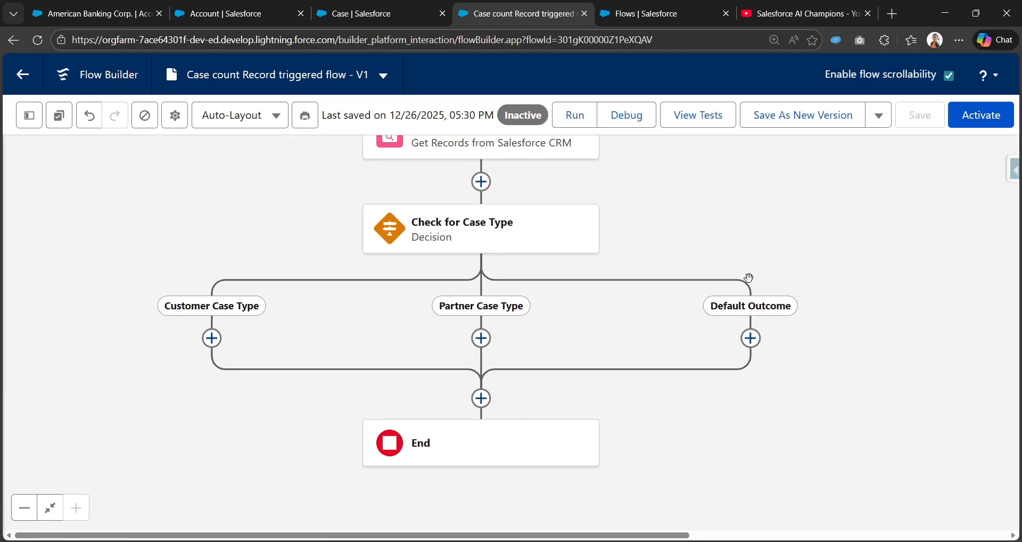
# Add a Transform element on the Customer Case Type path, labelled Transform for customer case with a matching API name
pyautogui.moveTo(571, 323); pyautogui.dragTo(623, 326)
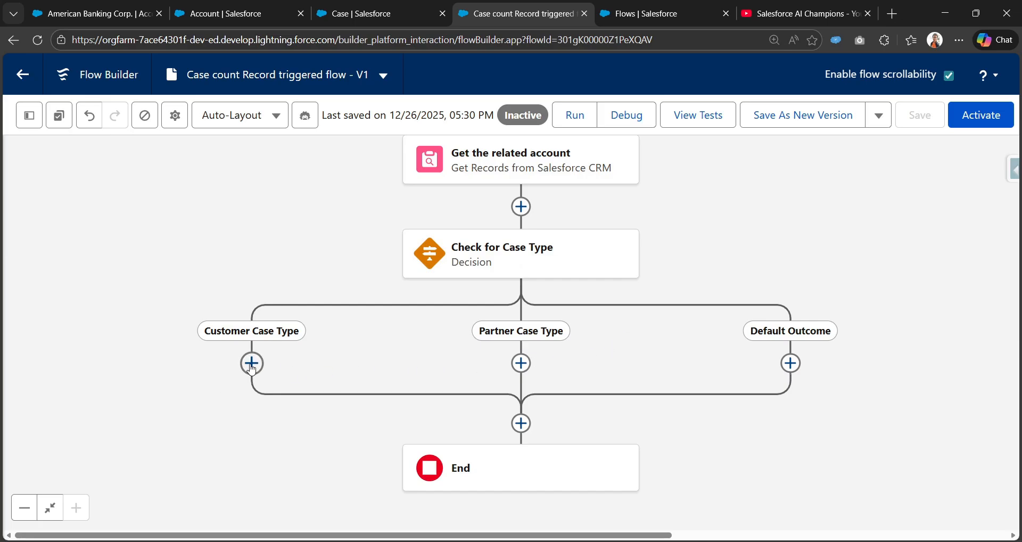
pyautogui.moveTo(323, 344); pyautogui.dragTo(348, 308)
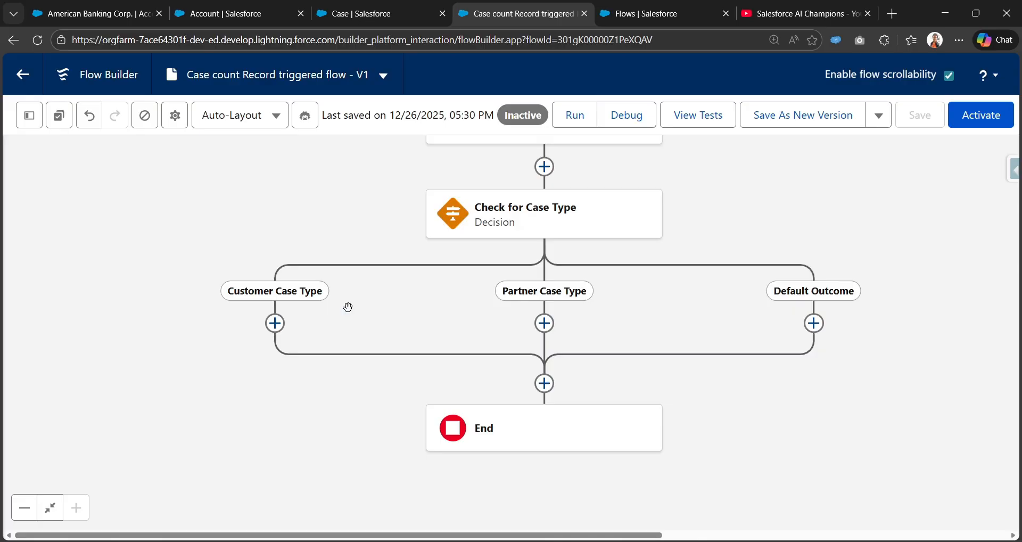
pyautogui.click(274, 323)
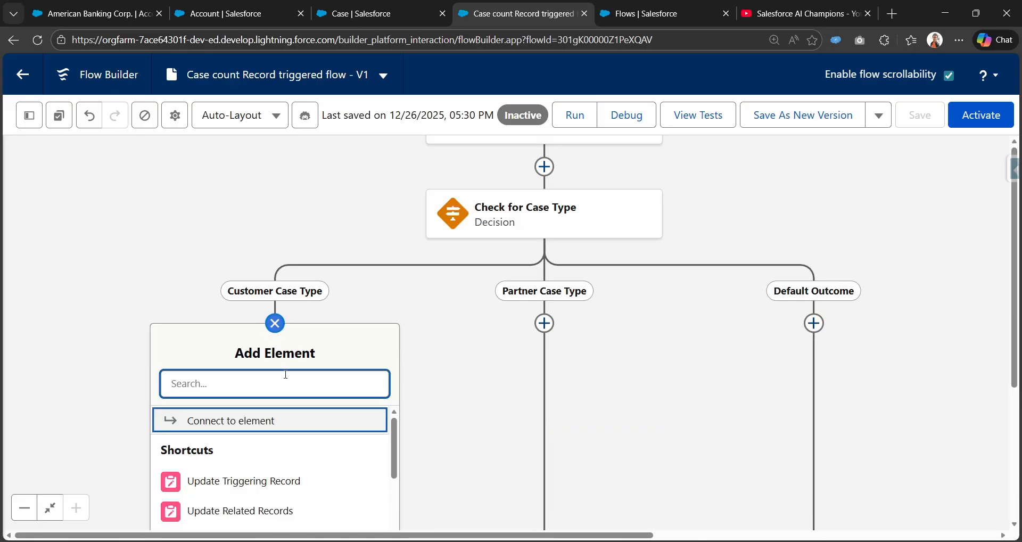
pyautogui.write('tran')
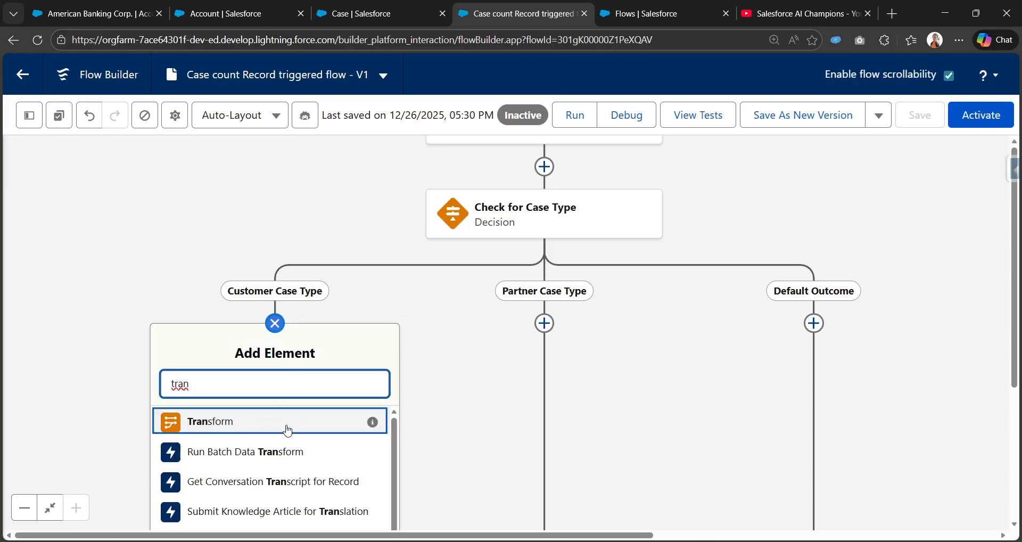
pyautogui.click(287, 430)
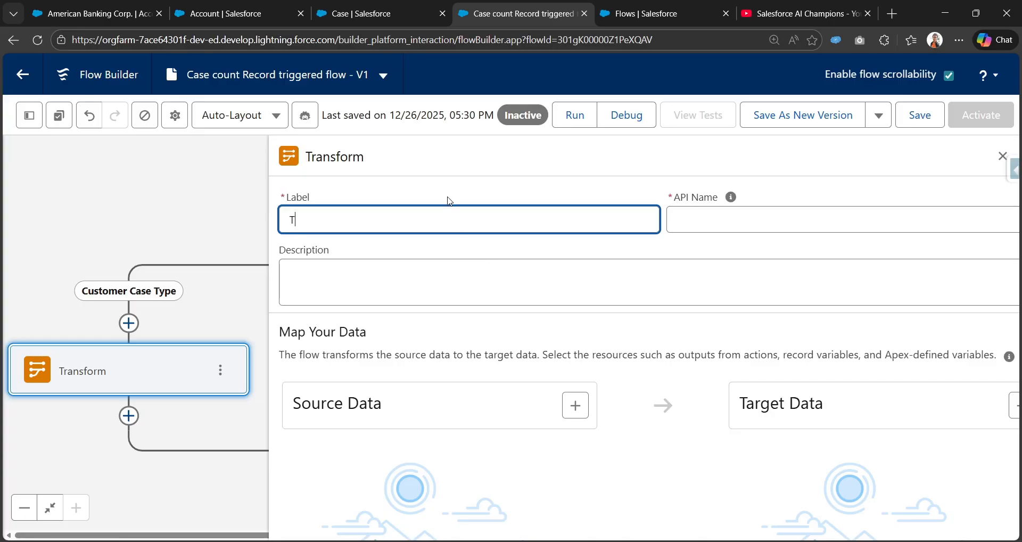
pyautogui.write('form for customer case')
pyautogui.press('Tab')
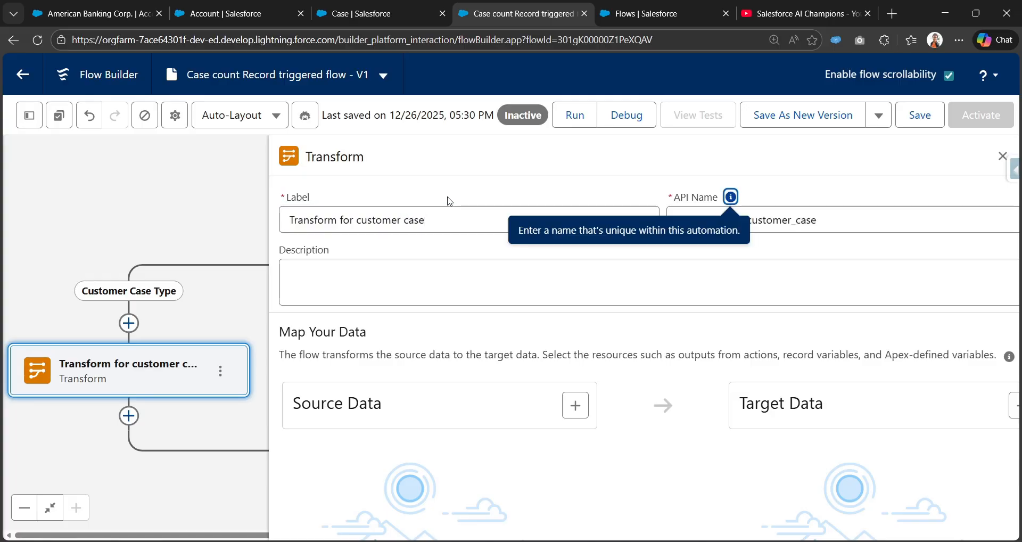
pyautogui.scroll(-3, 442, 319)
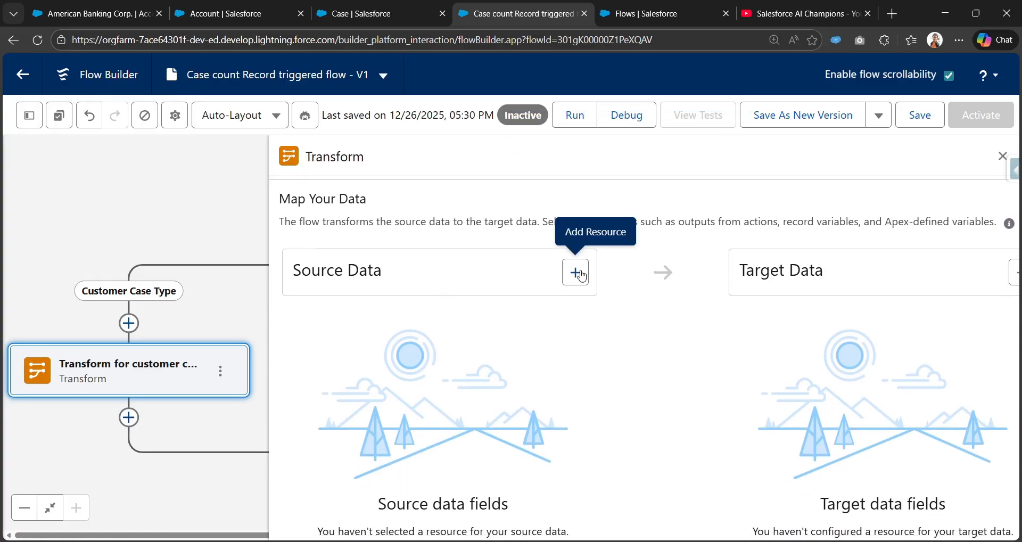
# Add the Account record from Get the related account as the Transform element's source data
pyautogui.click(575, 272)
pyautogui.click(447, 367)
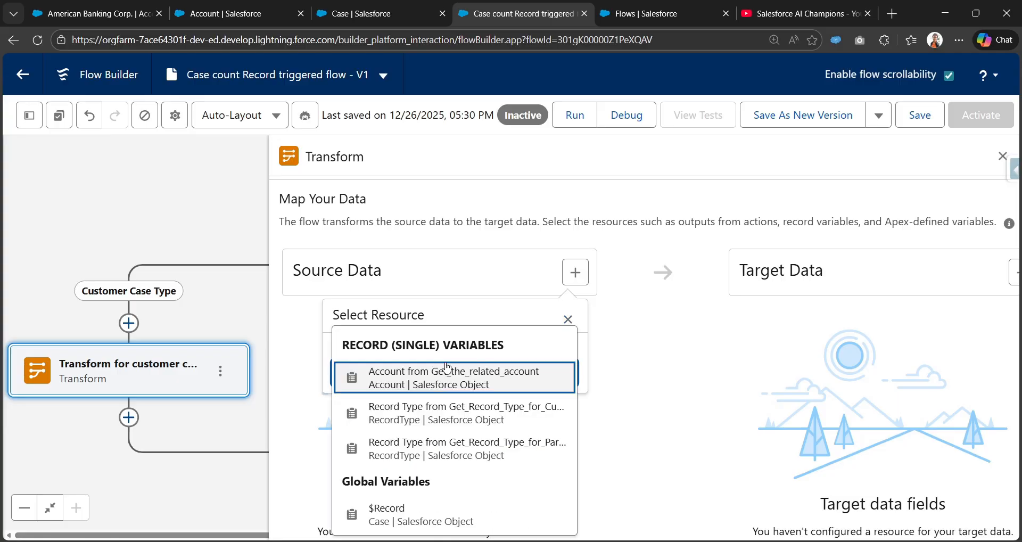
pyautogui.write('get')
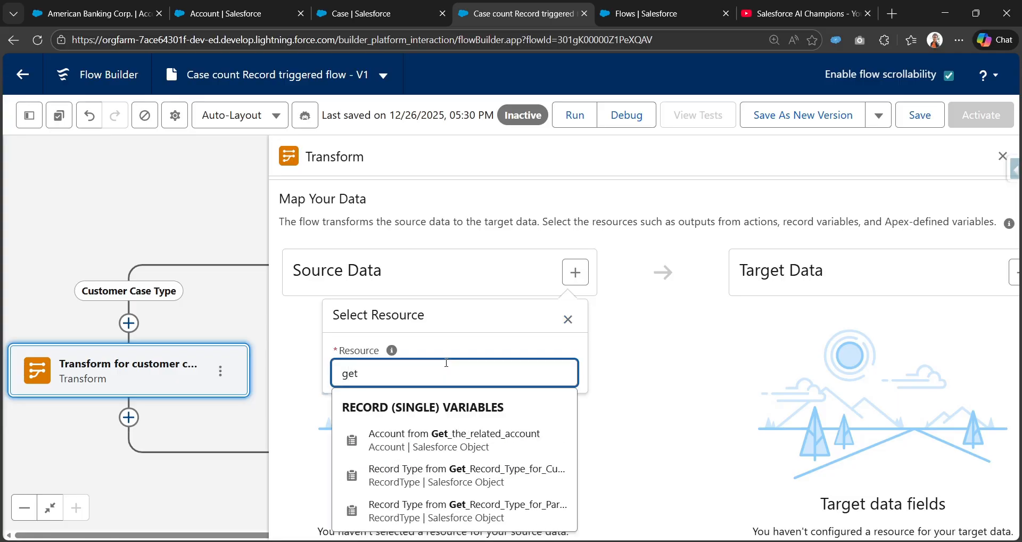
pyautogui.click(495, 436)
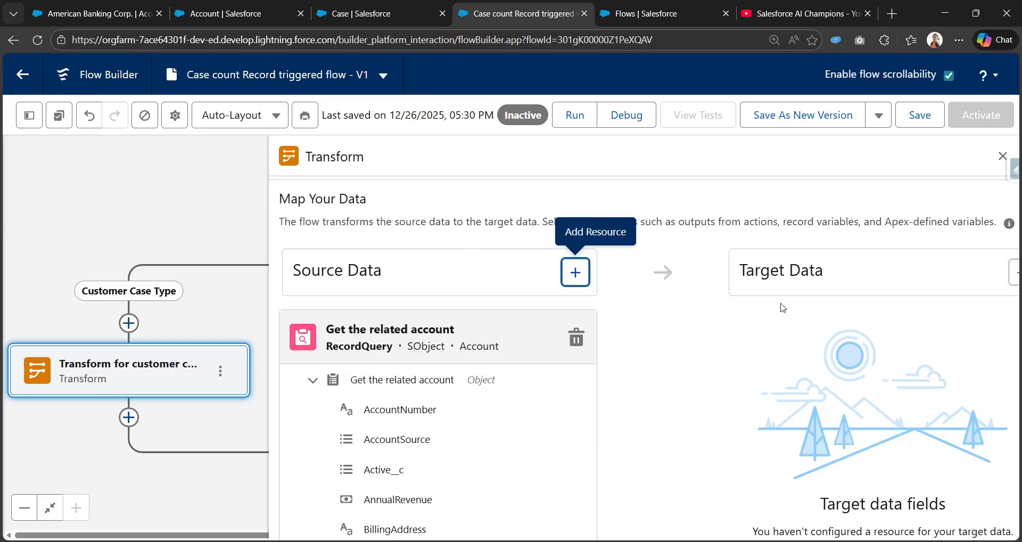
# Create a target data resource of data type Record for the Account object, as a single record
pyautogui.click(1012, 273)
pyautogui.click(862, 368)
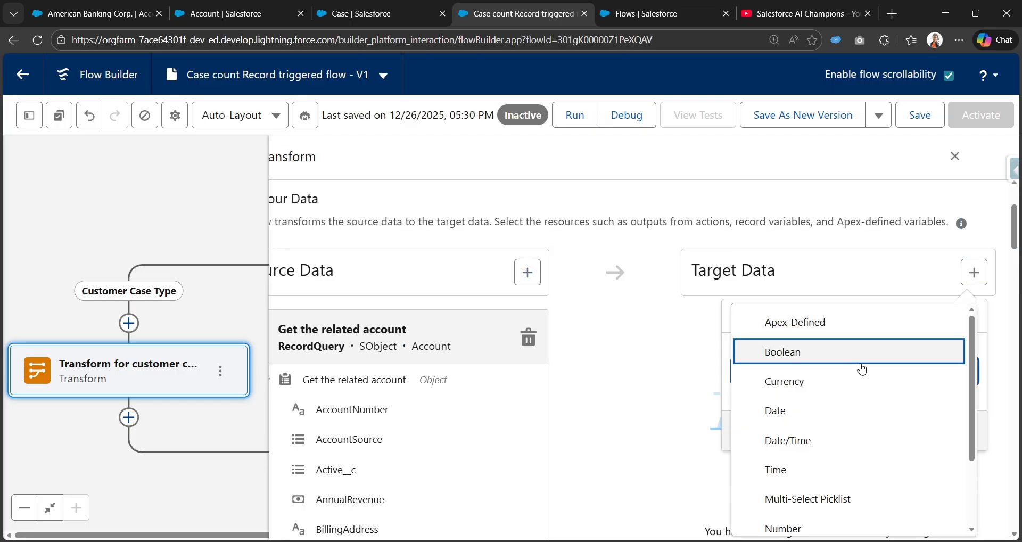
pyautogui.scroll(-1, 834, 458)
pyautogui.click(823, 492)
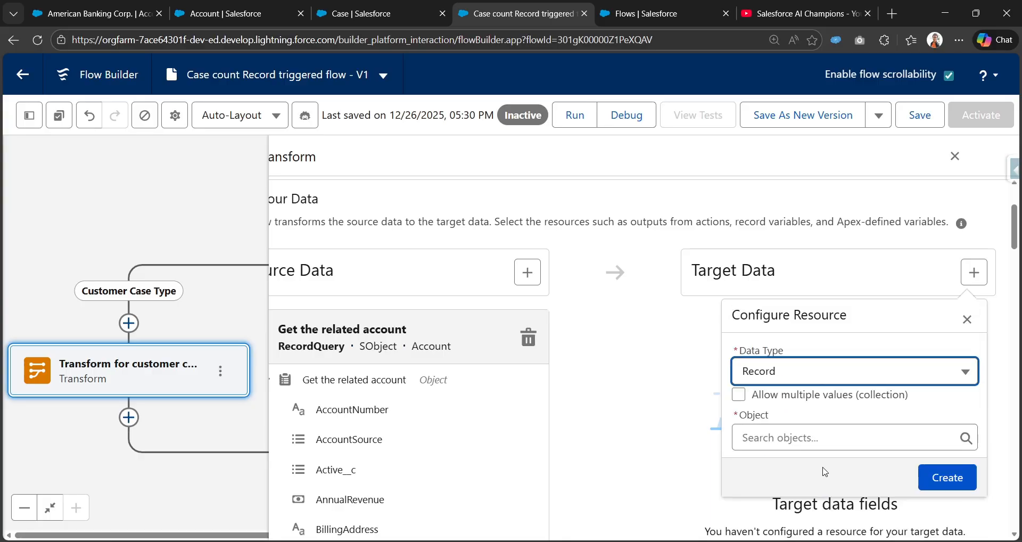
pyautogui.click(778, 437)
pyautogui.write('account')
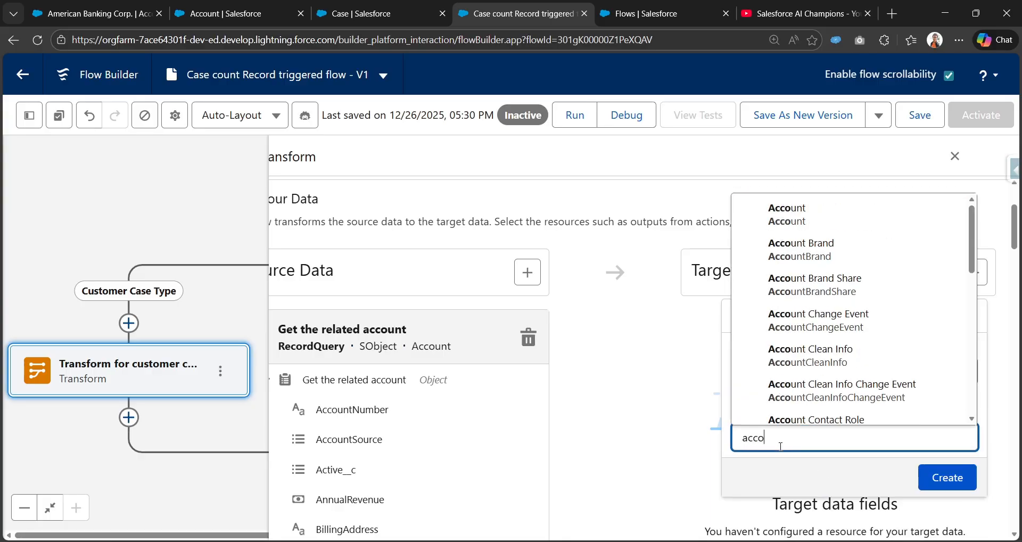
pyautogui.click(793, 228)
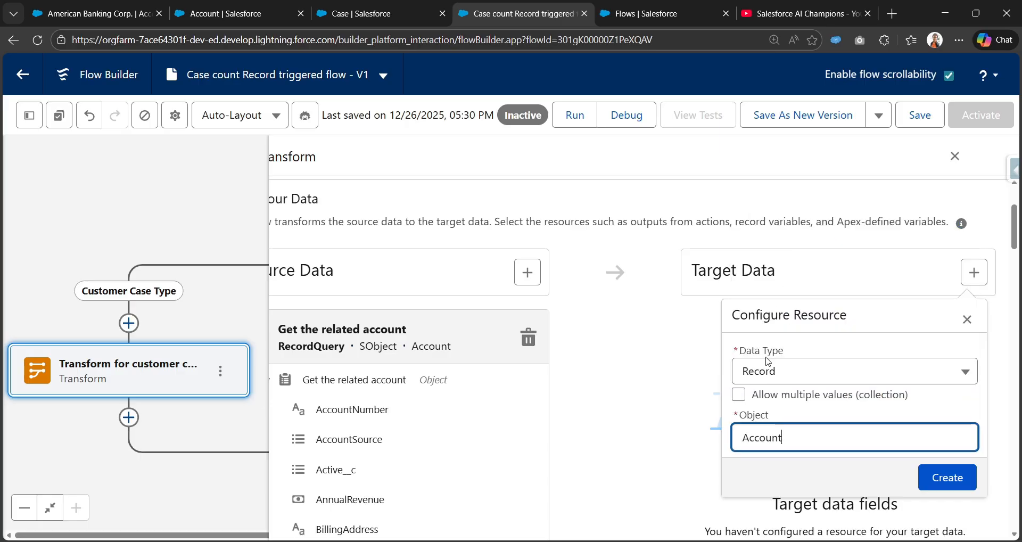
pyautogui.click(945, 479)
# Map the source field Customer_Case_Count__c to the target field Customer_Case_Count__c
pyautogui.scroll(-12, 620, 419)
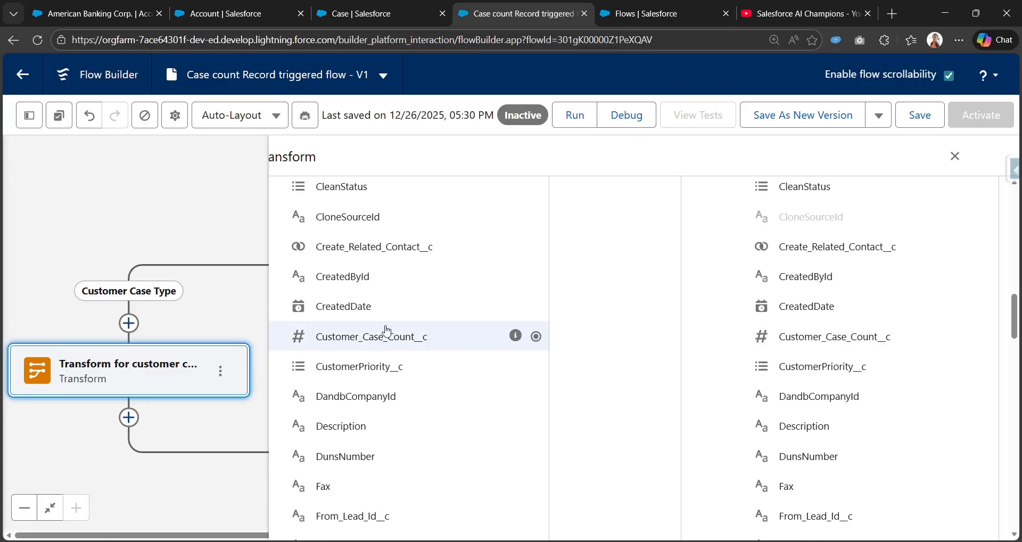
pyautogui.click(535, 336)
pyautogui.click(694, 337)
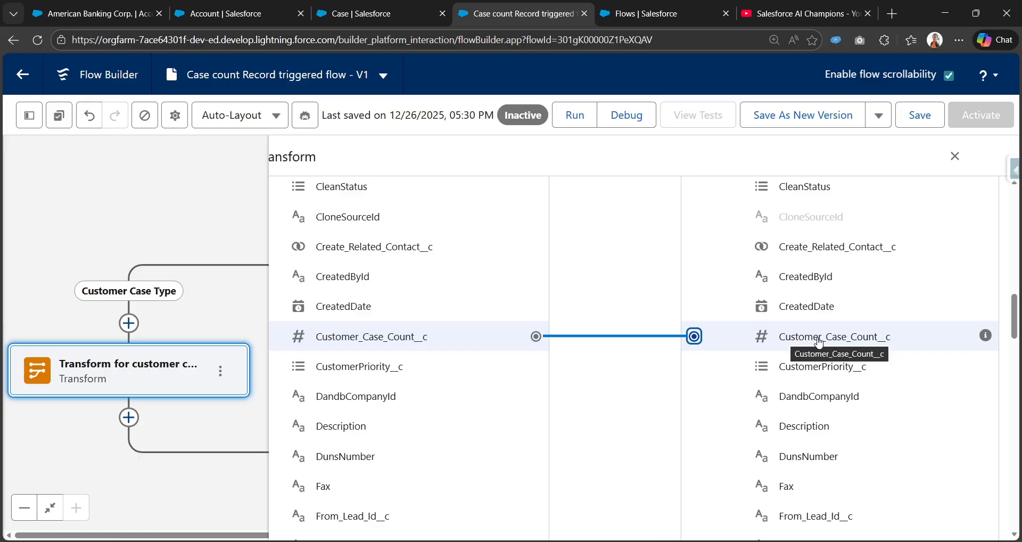
pyautogui.scroll(15, 830, 351)
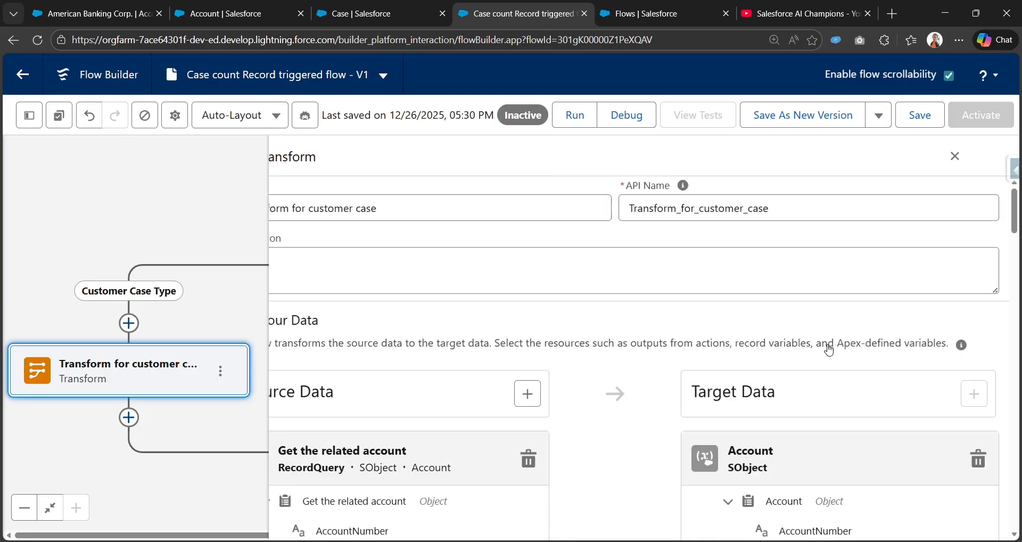
pyautogui.scroll(-15, 788, 345)
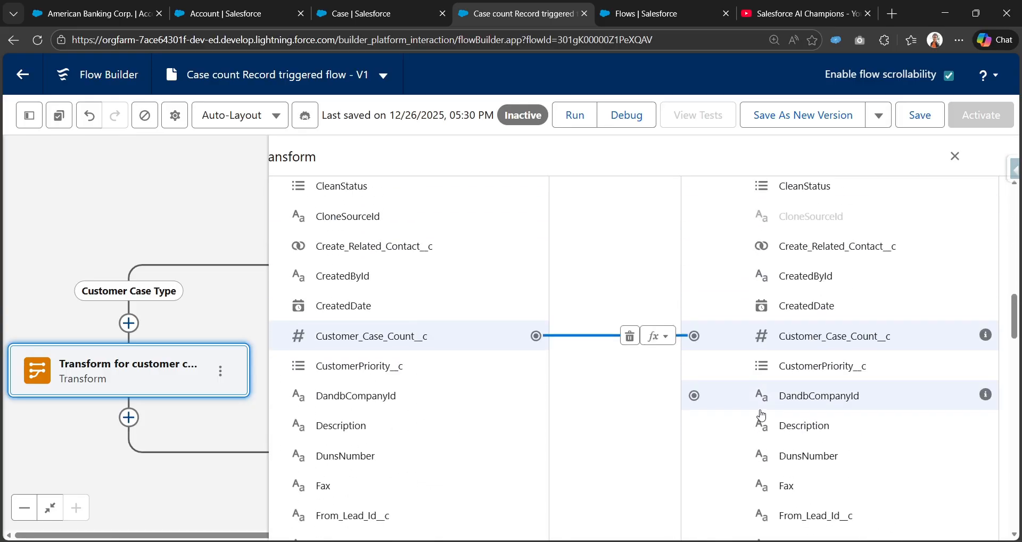
pyautogui.doubleClick(793, 336)
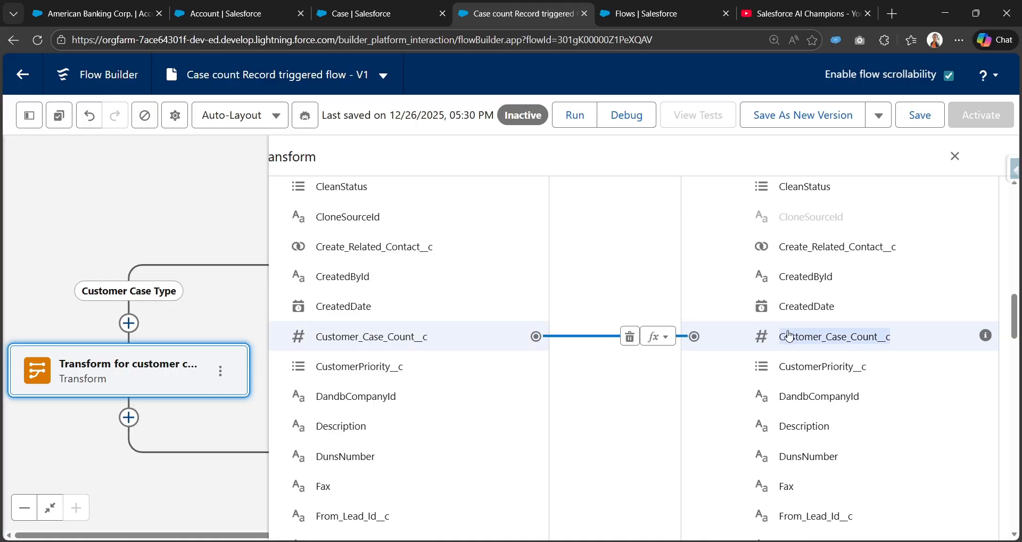
# Add a formula transformation to the Customer_Case_Count__c mapping and enlarge its formula box
pyautogui.click(659, 337)
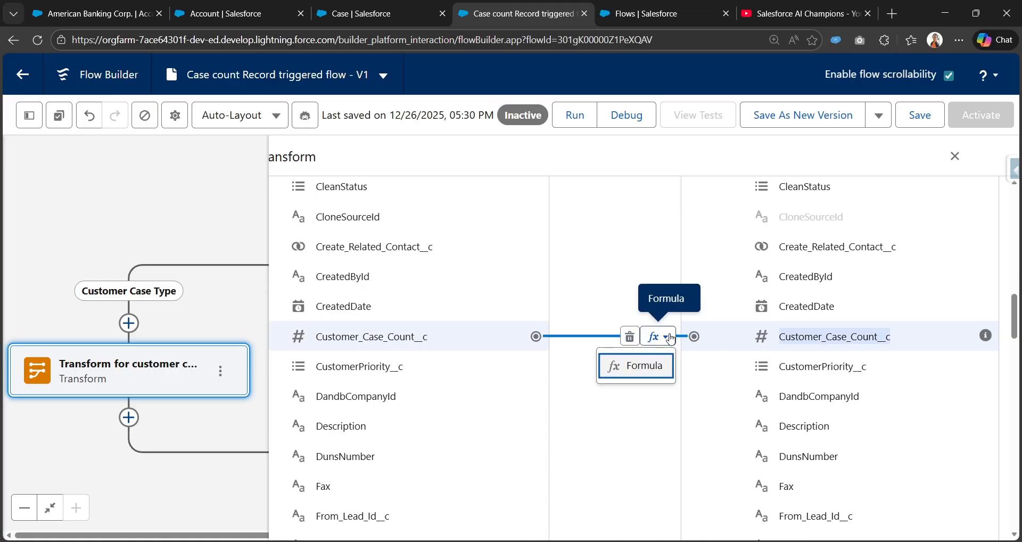
pyautogui.click(626, 371)
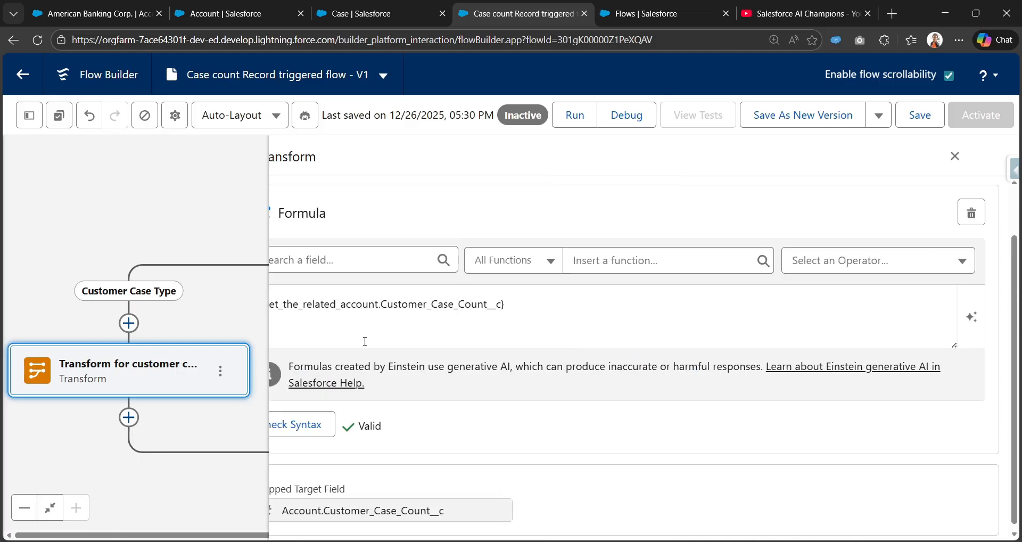
pyautogui.click(441, 308)
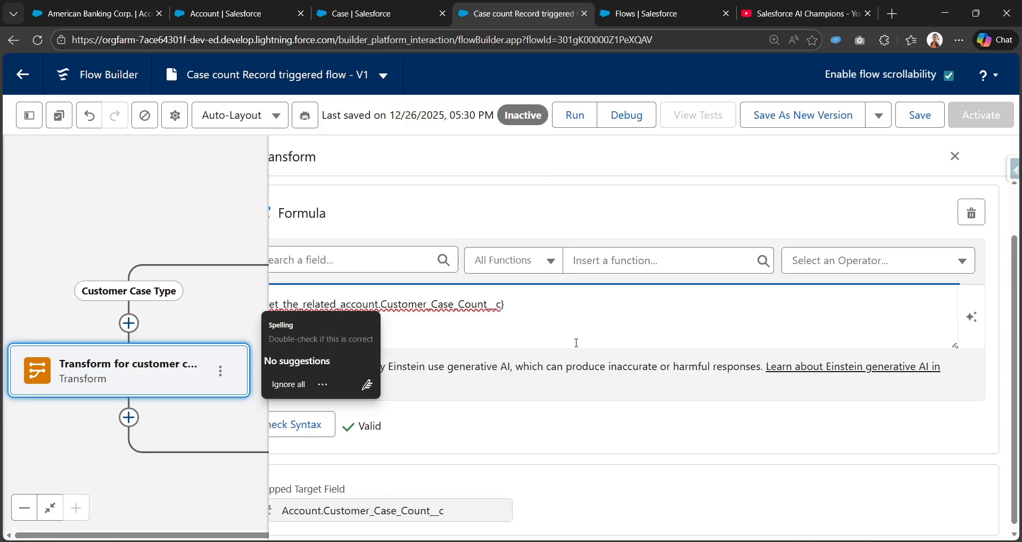
pyautogui.moveTo(954, 345); pyautogui.dragTo(954, 413)
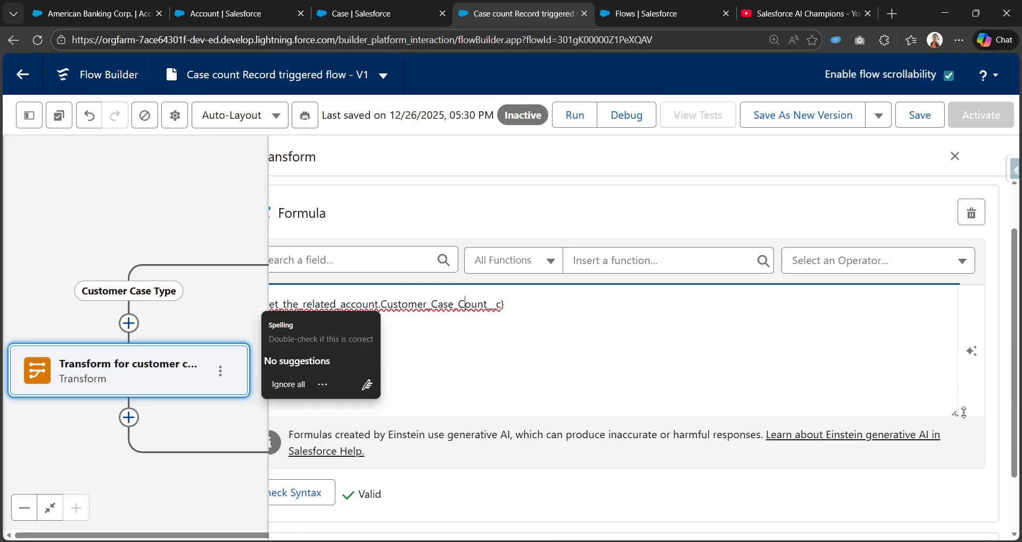
pyautogui.click(688, 341)
pyautogui.scroll(-2, 289, 401)
pyautogui.scroll(3, 396, 350)
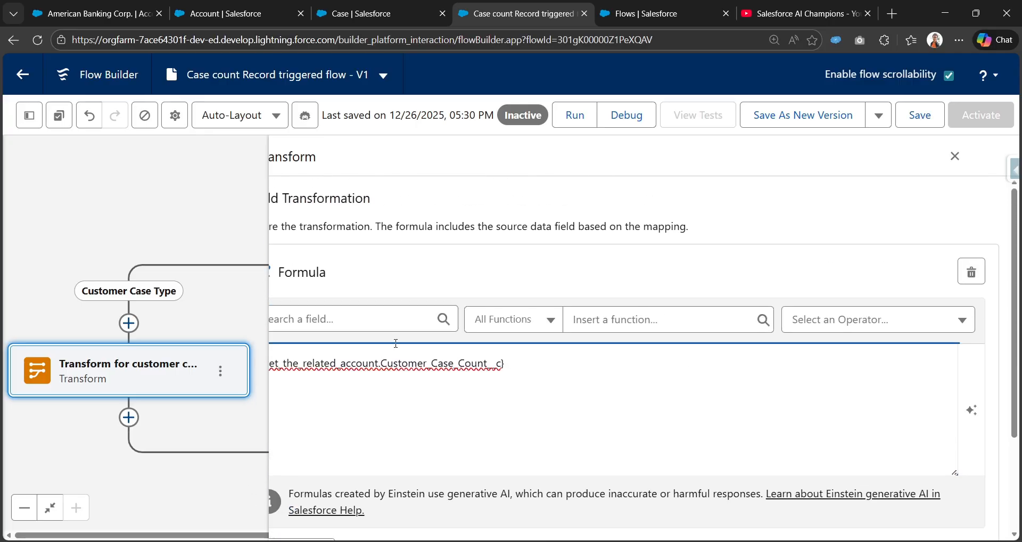
pyautogui.hotkey('ctrl', '-')
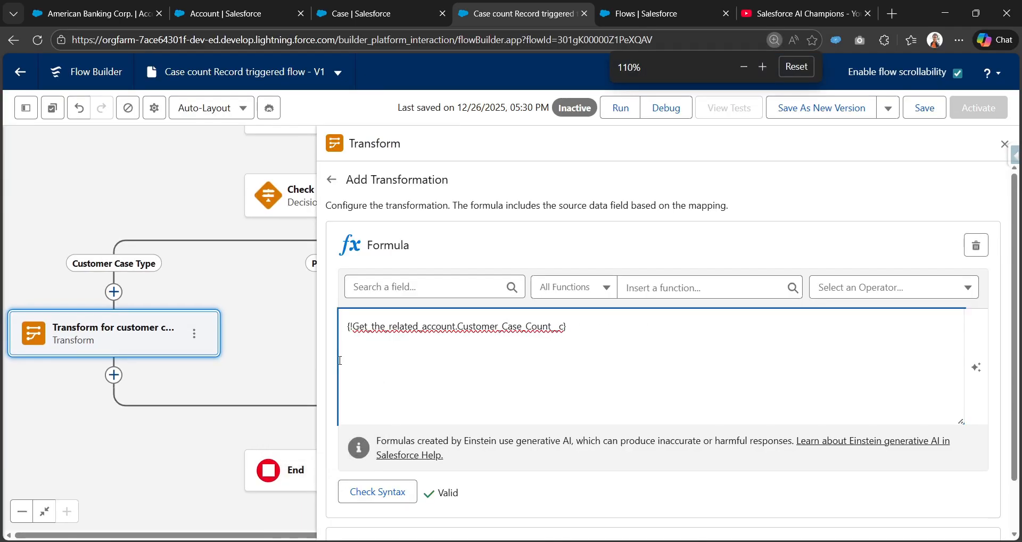
# Replace the formula with the copied IF(ISBLANK({!Get_related_Account.Customer_Case_Count__c}), 0, {!Get_related_Account.Customer_Case_Count__c}) + 1
pyautogui.hotkey('ctrl', 'a')
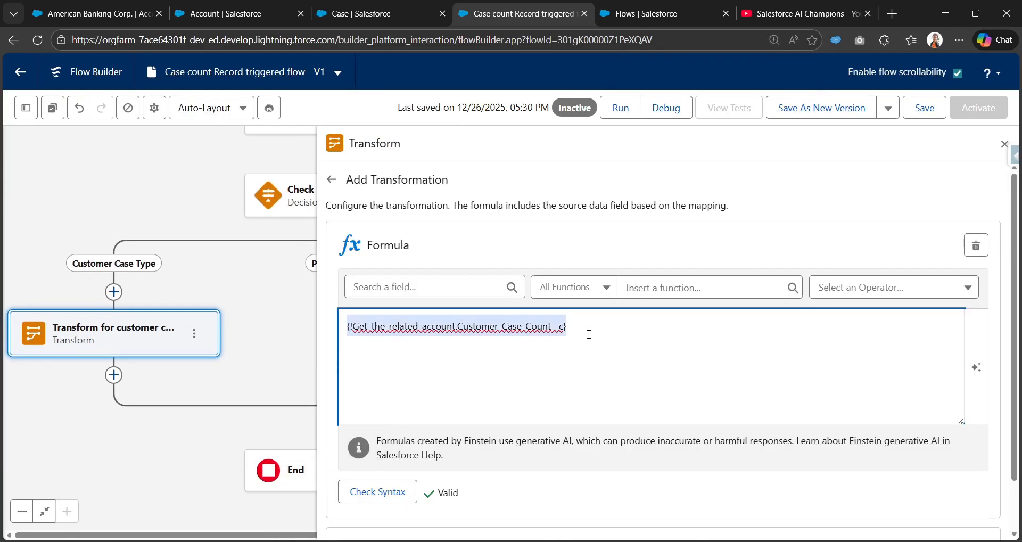
pyautogui.press('BackSpace')
pyautogui.press('super+v')
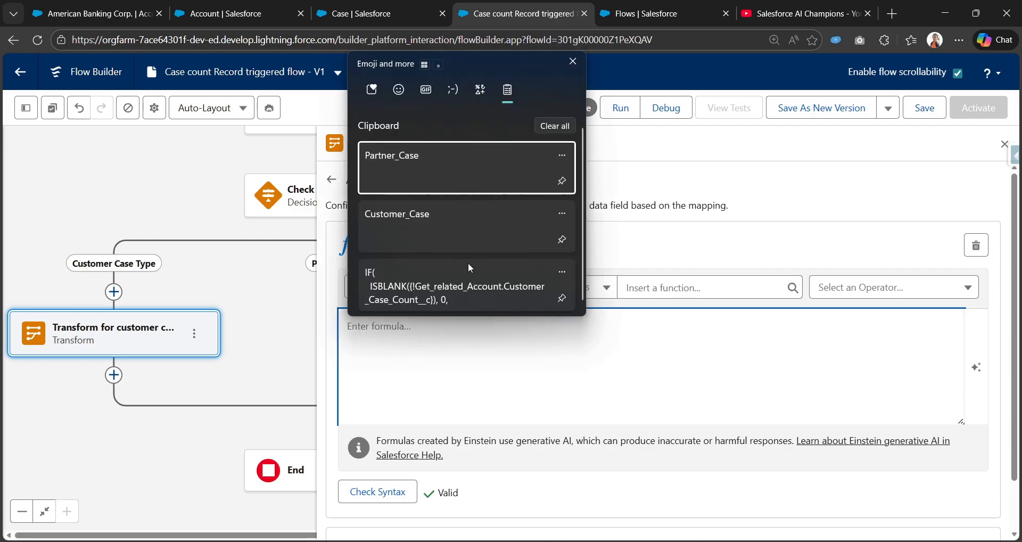
pyautogui.click(474, 279)
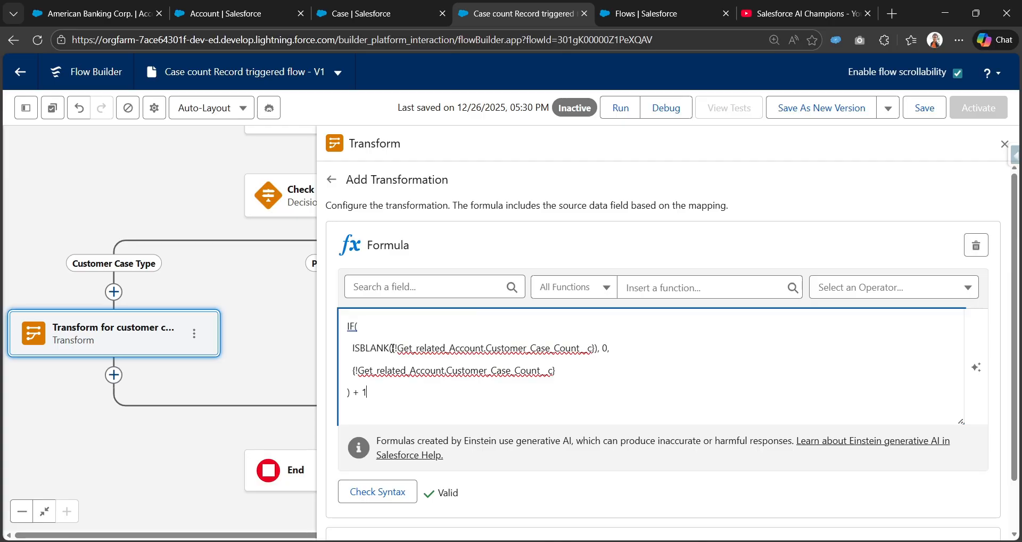
pyautogui.click(398, 289)
pyautogui.write('get')
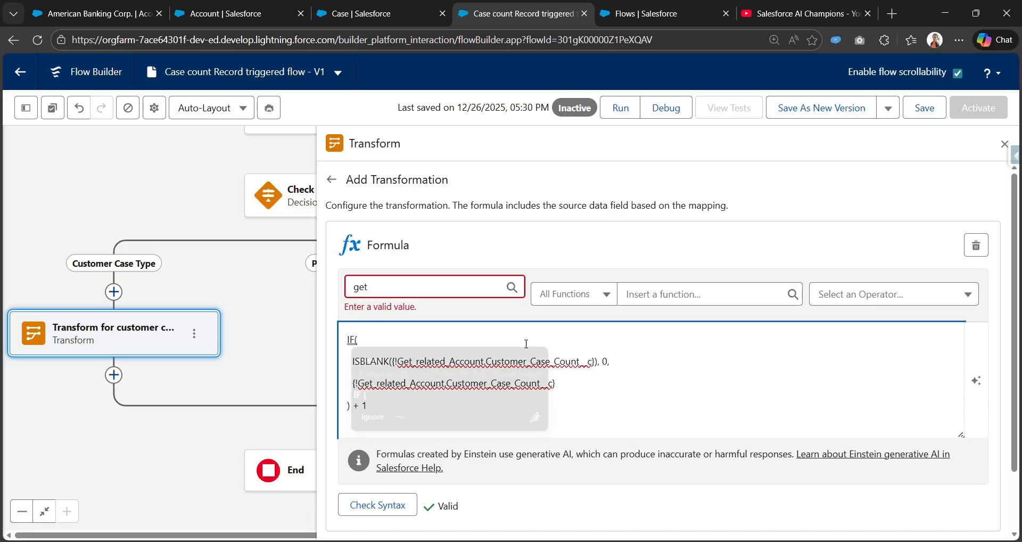
pyautogui.click(371, 294)
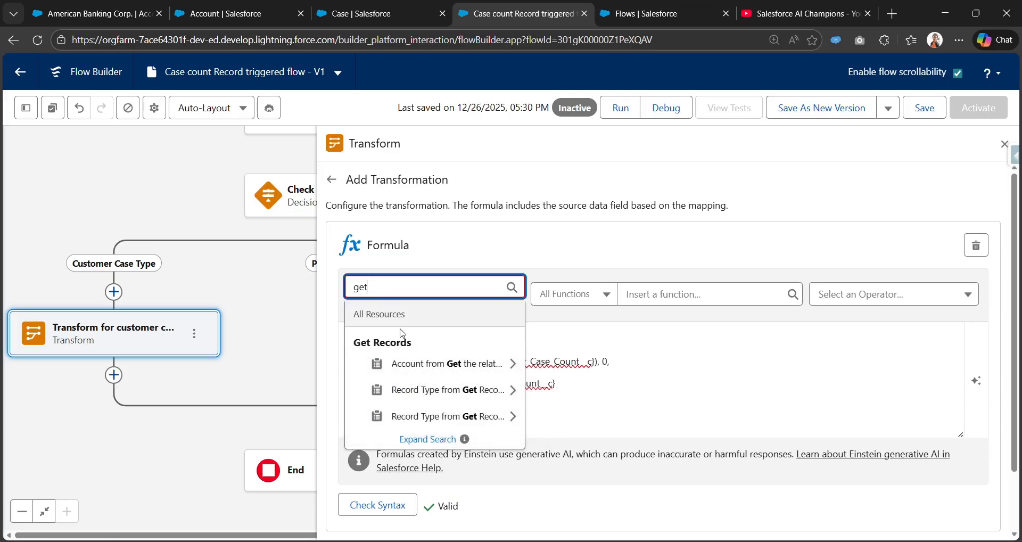
pyautogui.click(431, 395)
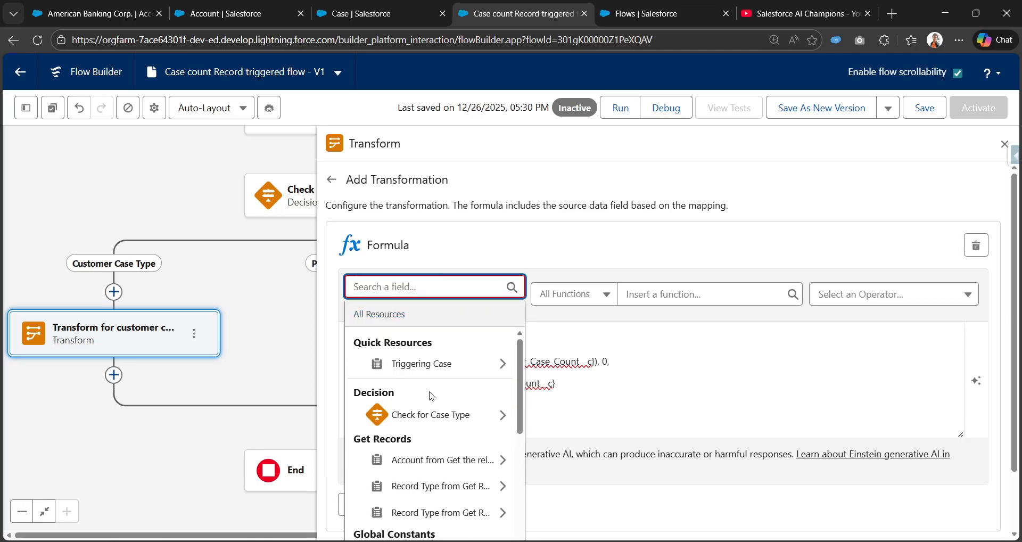
pyautogui.click(603, 343)
# Insert the Customer Case Count field of the Account from Get the related account into the formula
pyautogui.click(396, 290)
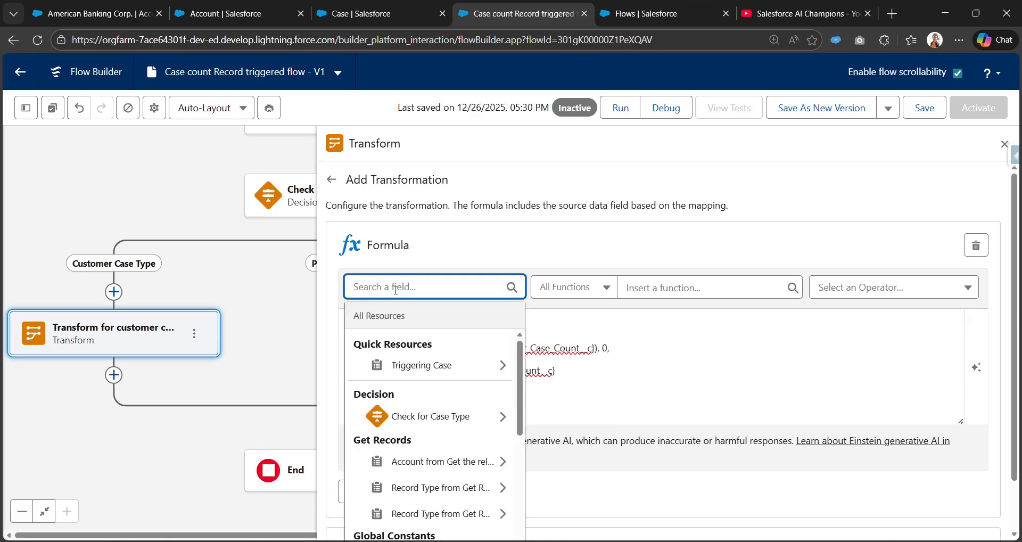
pyautogui.write('acc')
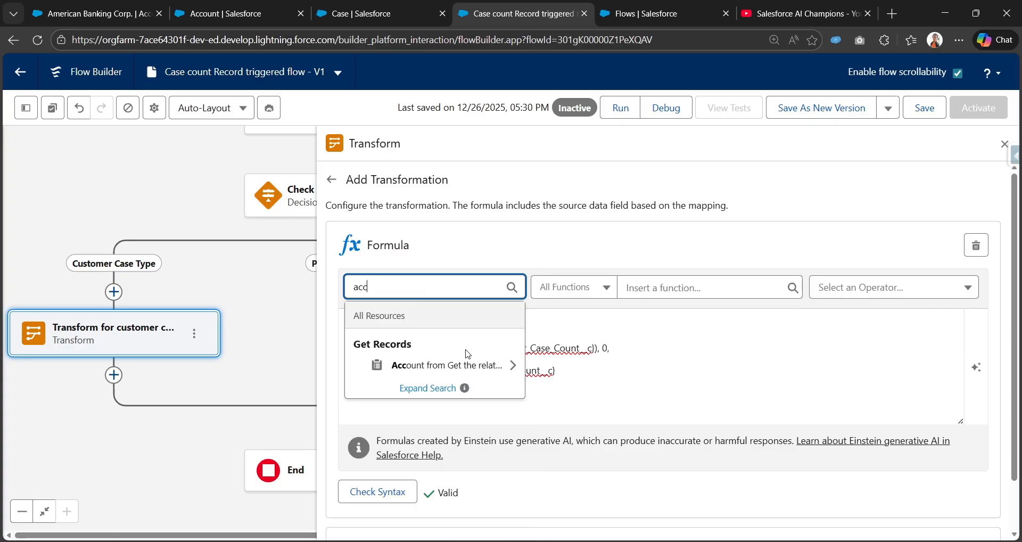
pyautogui.click(467, 363)
pyautogui.write('.c')
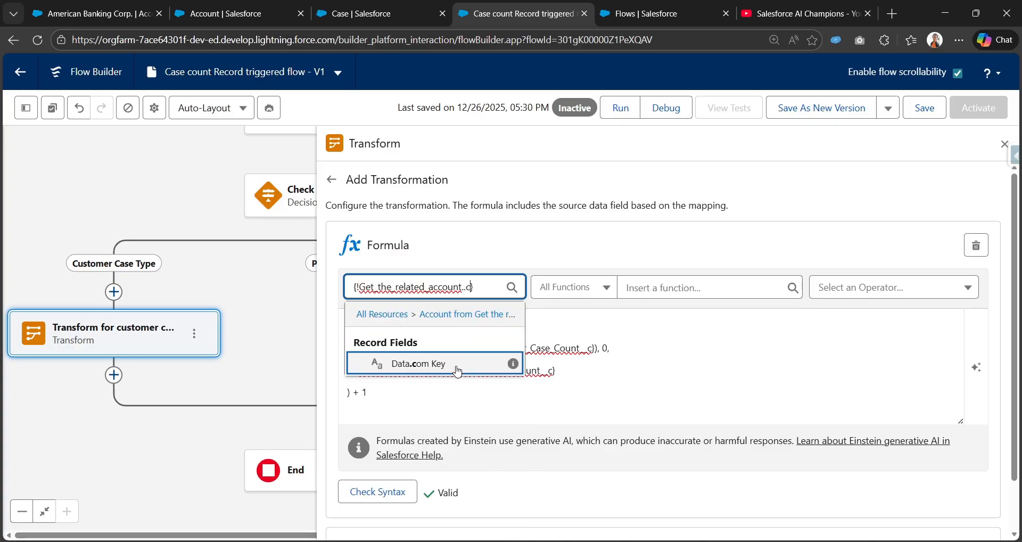
pyautogui.press('BackSpace')
pyautogui.press('BackSpace')
pyautogui.write('custom')
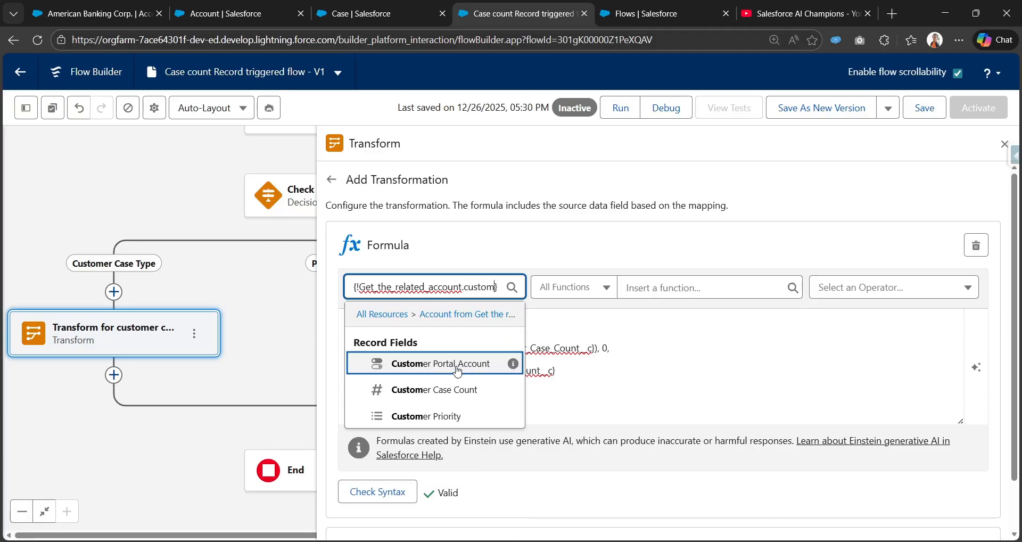
pyautogui.click(498, 393)
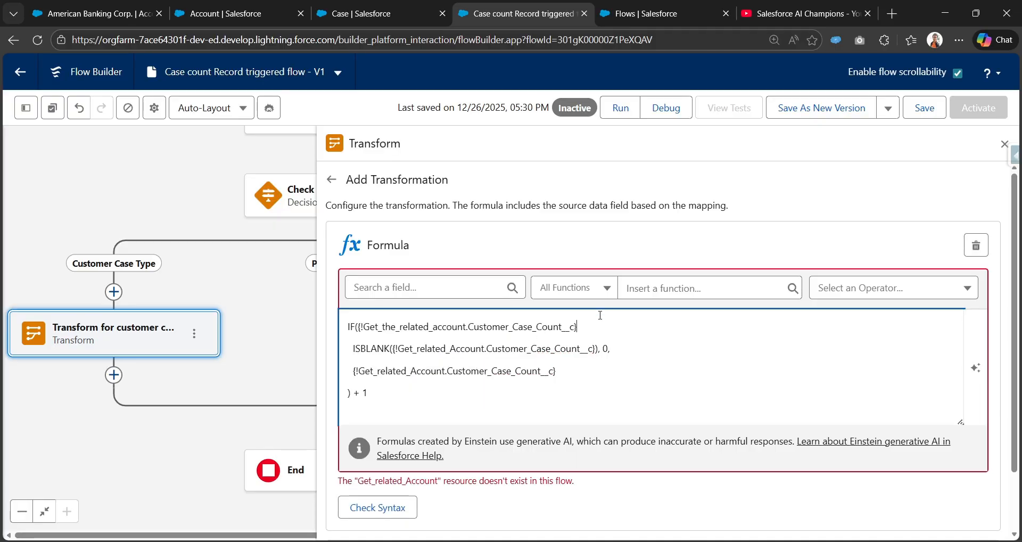
# Move the inserted {!Get_the_related_account.Customer_Case_Count__c} reference into ISBLANK, replacing the old reference and removing the extra brace
pyautogui.moveTo(577, 327); pyautogui.dragTo(362, 334)
pyautogui.hotkey('ctrl', 'c')
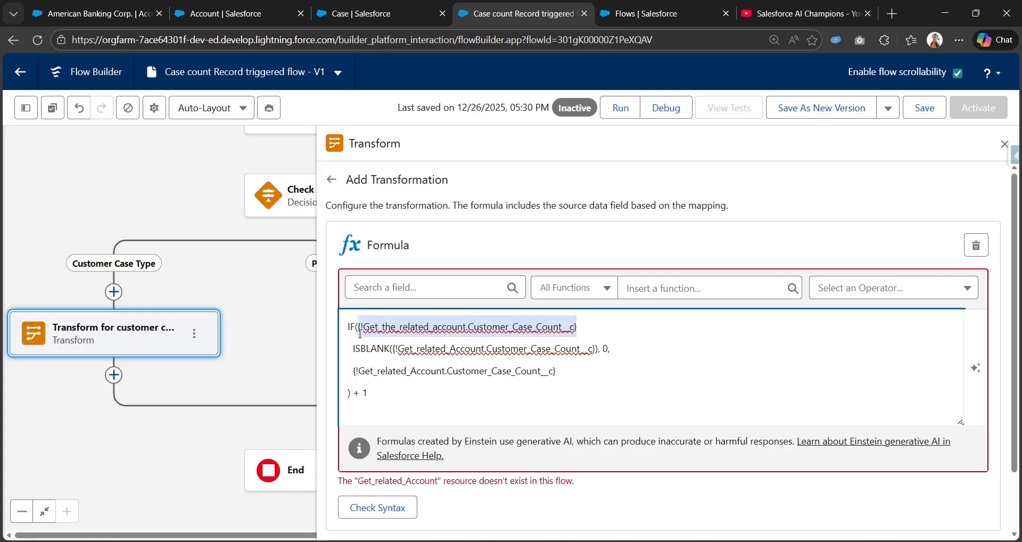
pyautogui.press('BackSpace')
pyautogui.moveTo(394, 349); pyautogui.dragTo(595, 349)
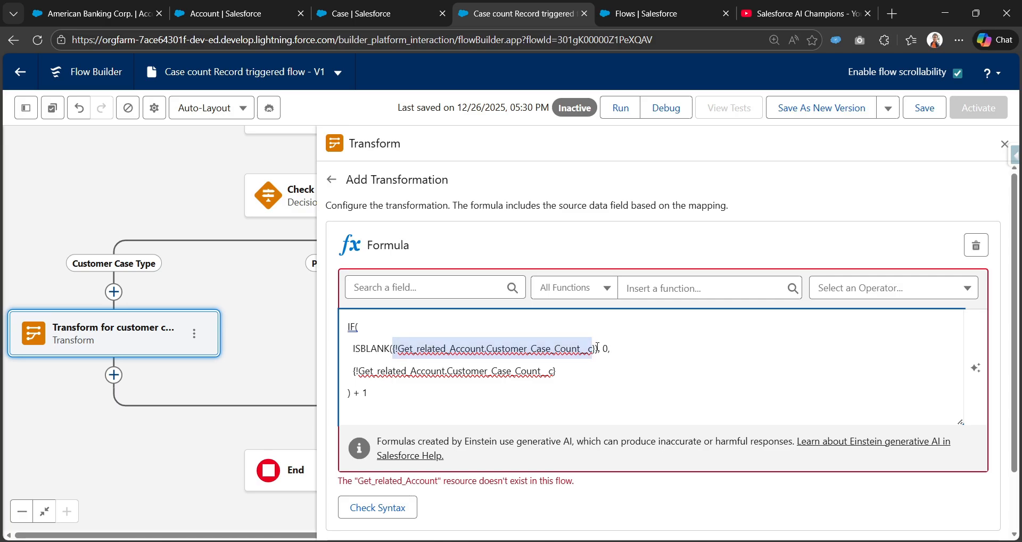
pyautogui.hotkey('ctrl', 'v')
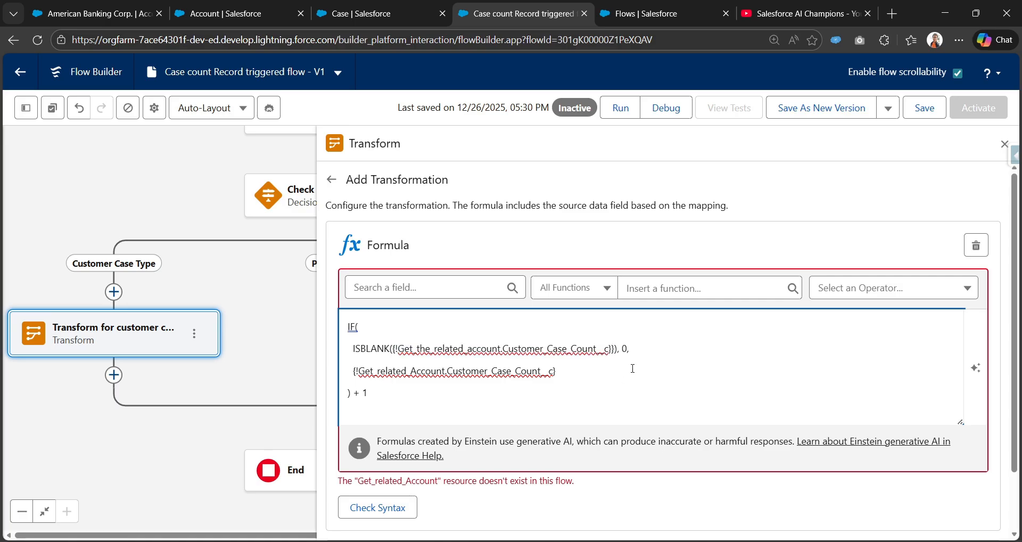
pyautogui.press('BackSpace')
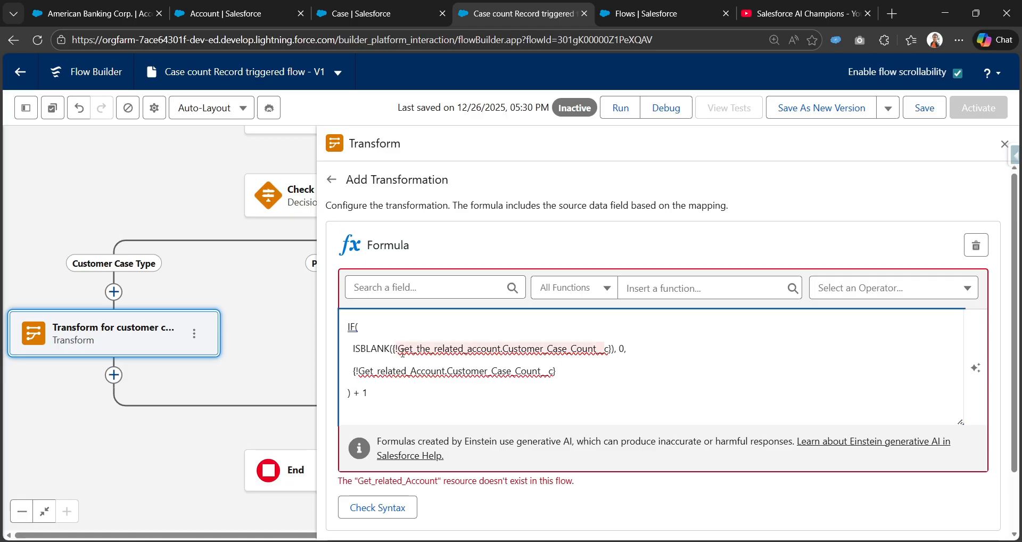
# Replace the IF formula's last field reference with {!Get_the_related_account.Customer_Case_Count__c} and check the syntax
pyautogui.moveTo(355, 371); pyautogui.dragTo(556, 372)
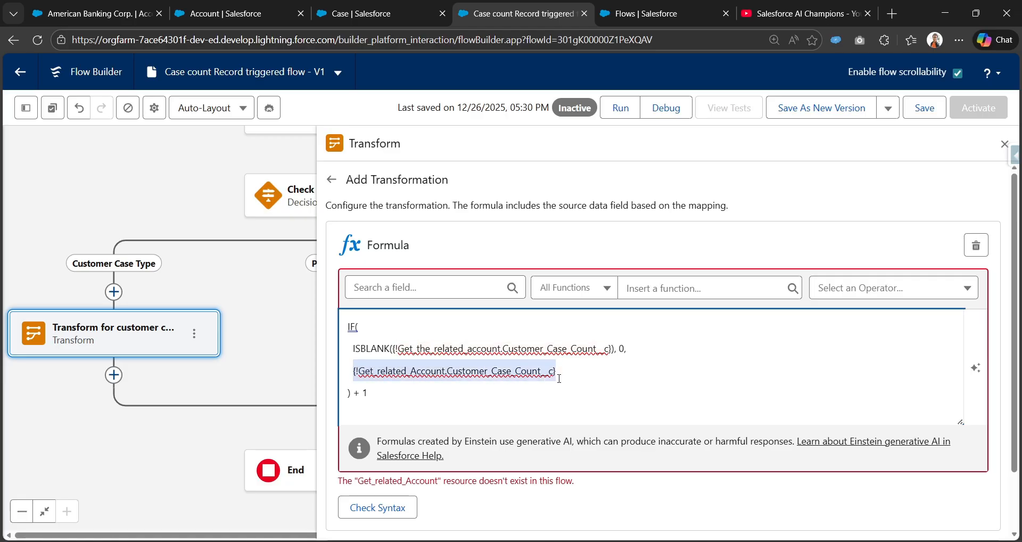
pyautogui.hotkey('ctrl', 'v')
pyautogui.click(372, 507)
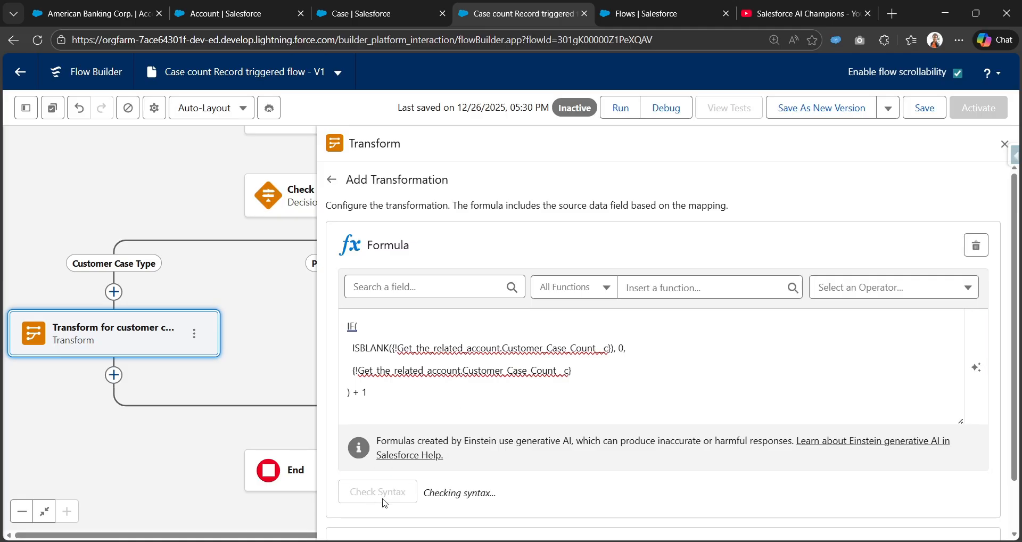
# Examine the IF and ISBLANK formula with its + 1 increment, and check the Customer_Case_Count__c mapping between source and target
pyautogui.click(432, 398)
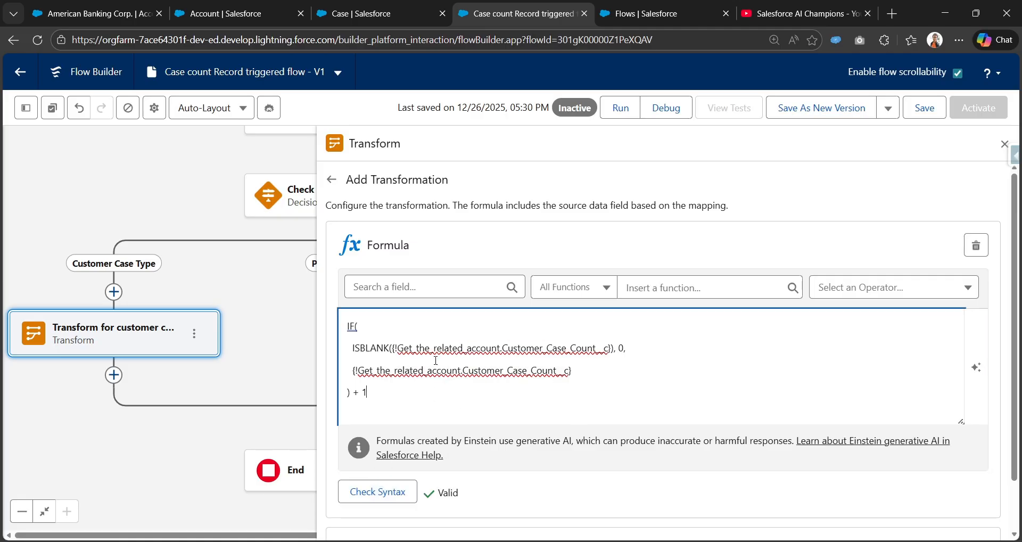
pyautogui.click(553, 348)
pyautogui.doubleClick(553, 348)
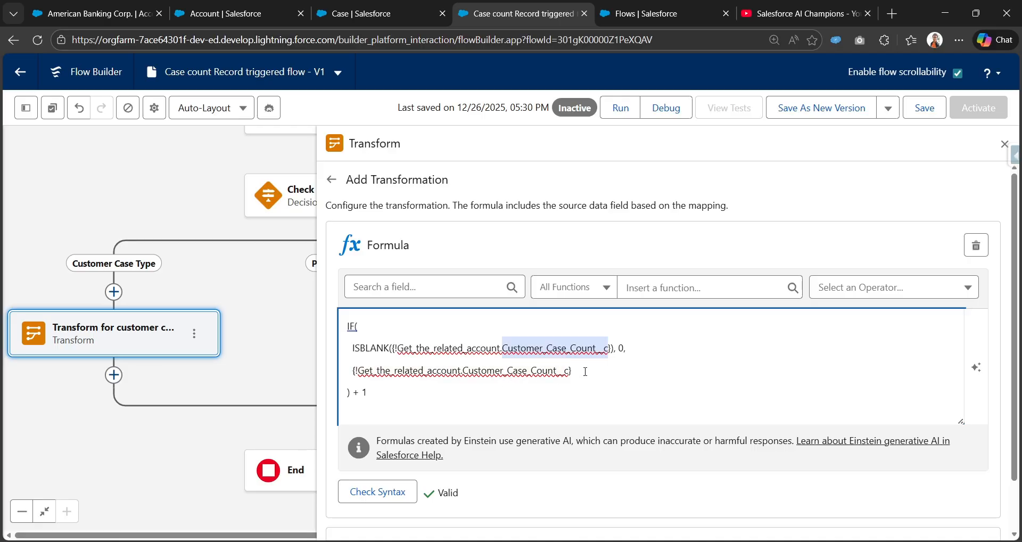
pyautogui.moveTo(584, 372); pyautogui.dragTo(349, 374)
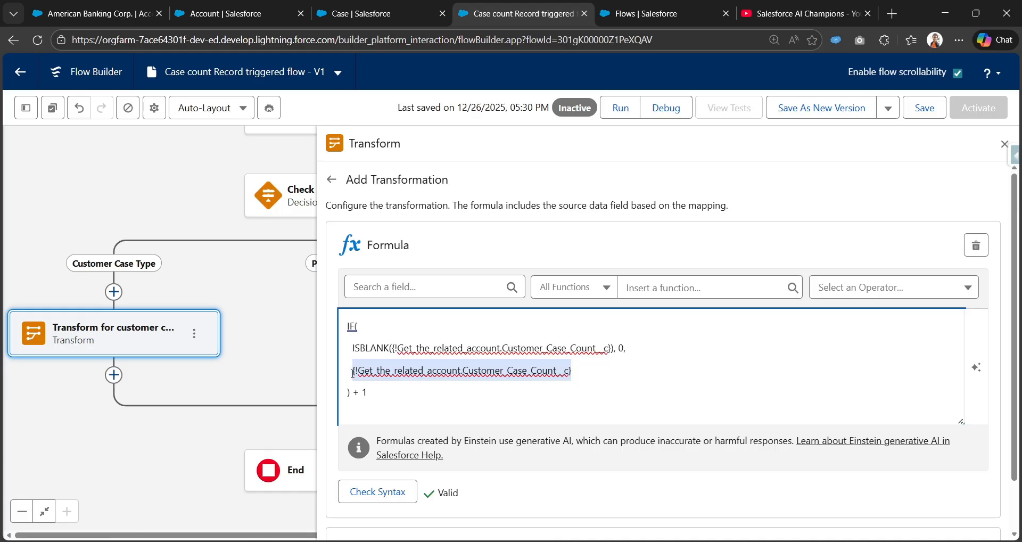
pyautogui.doubleClick(356, 392)
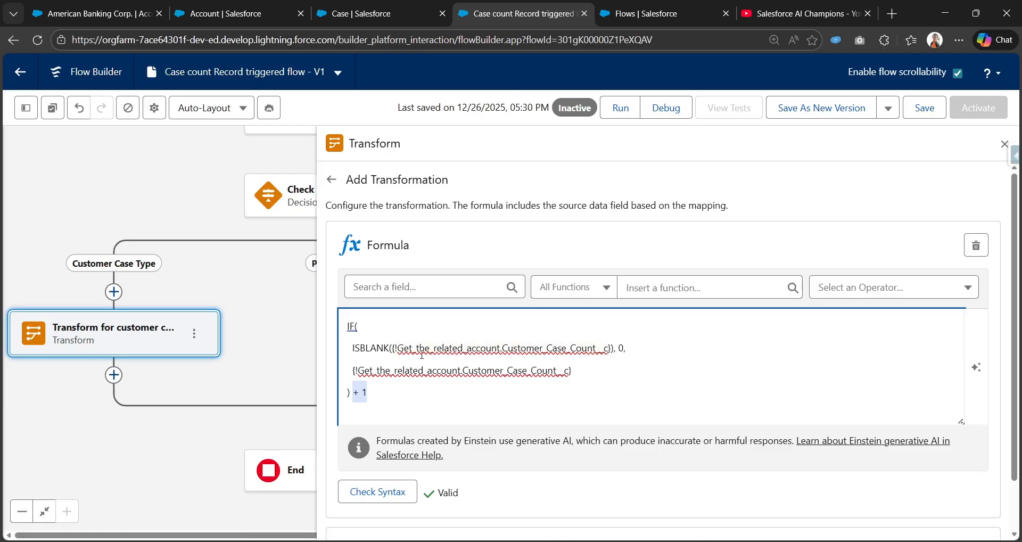
pyautogui.moveTo(347, 349); pyautogui.dragTo(481, 346)
pyautogui.doubleClick(535, 343)
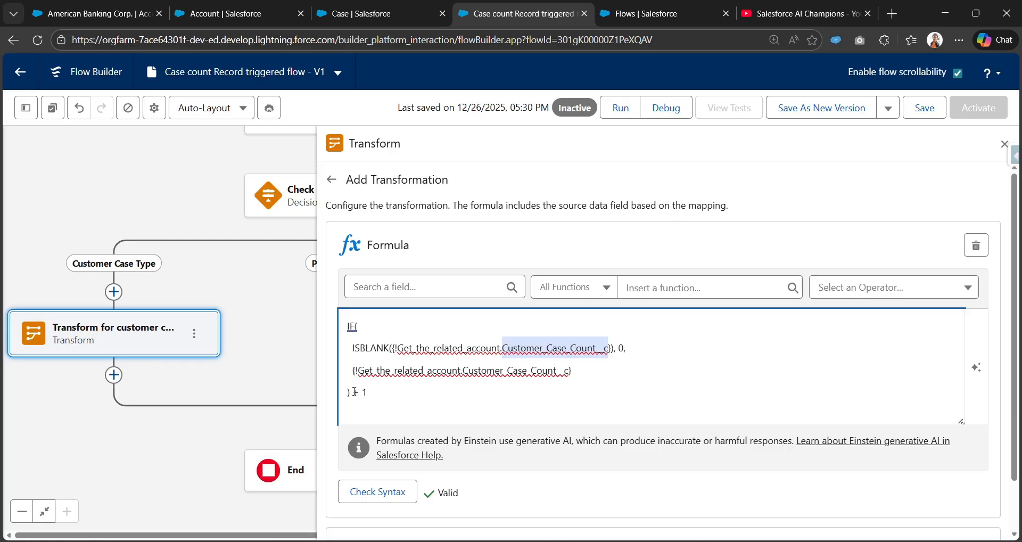
pyautogui.moveTo(354, 391); pyautogui.dragTo(375, 390)
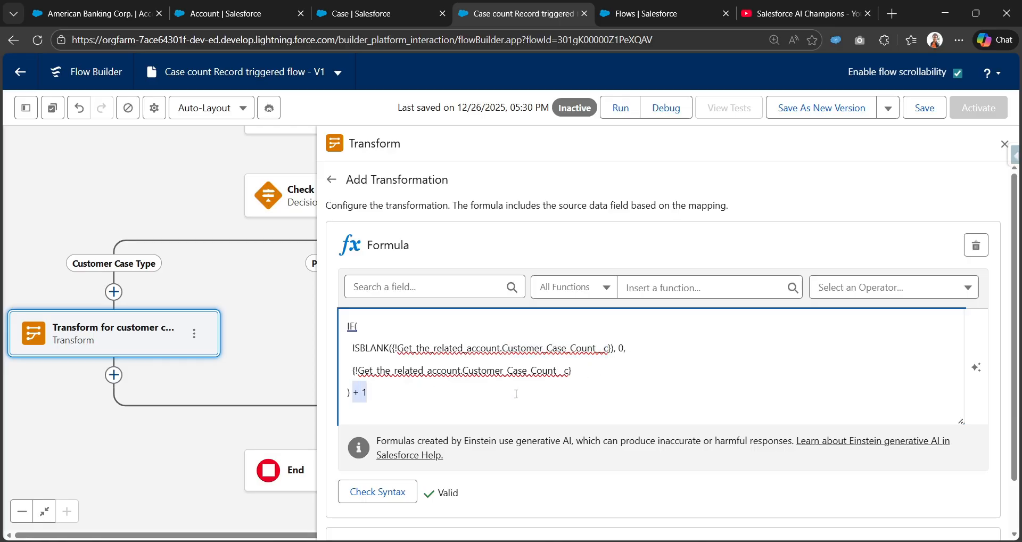
pyautogui.scroll(-2, 515, 394)
pyautogui.scroll(2, 516, 398)
pyautogui.click(326, 185)
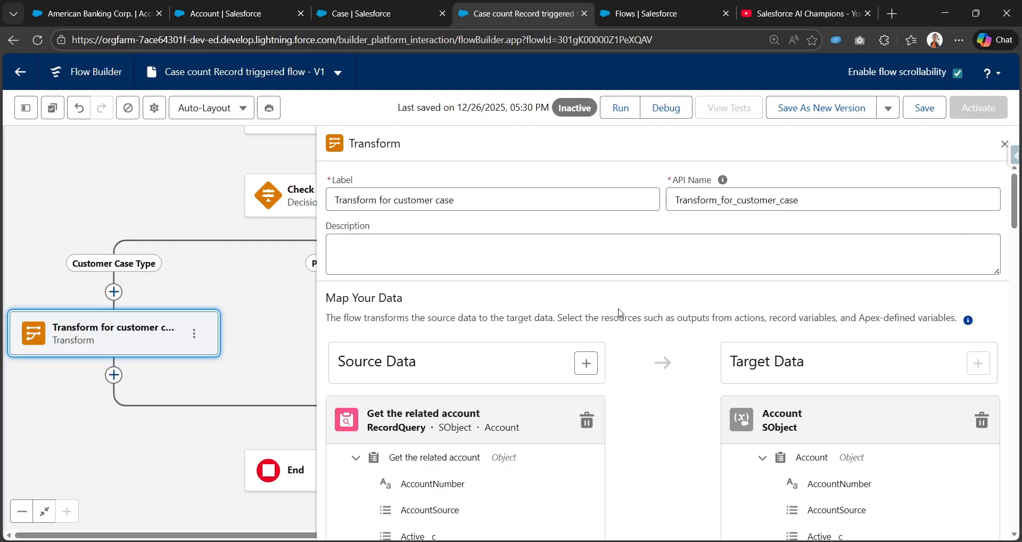
pyautogui.scroll(-3, 684, 380)
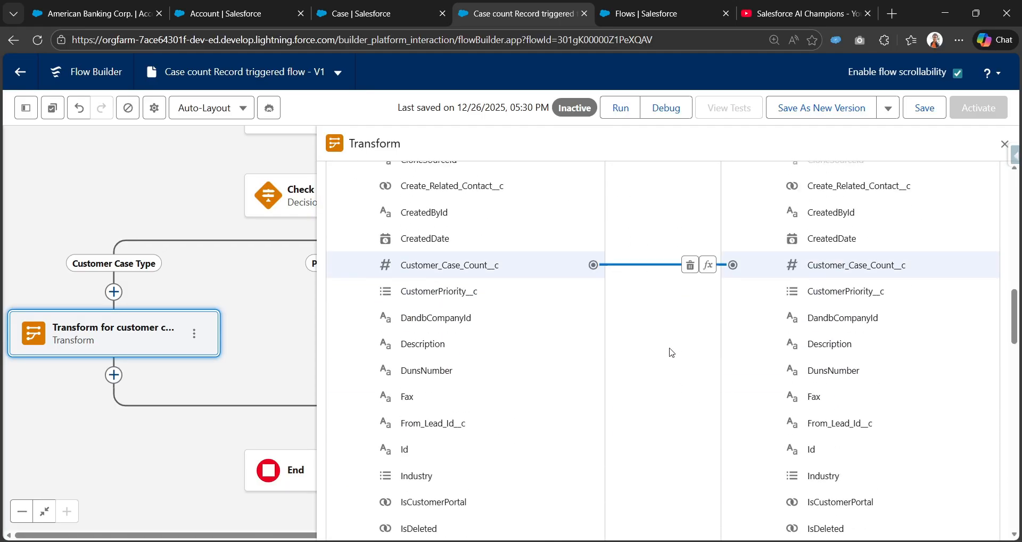
# Add an Update Related Records element labelled Update Account info directly after Transform for customer case
pyautogui.moveTo(209, 389); pyautogui.dragTo(243, 342)
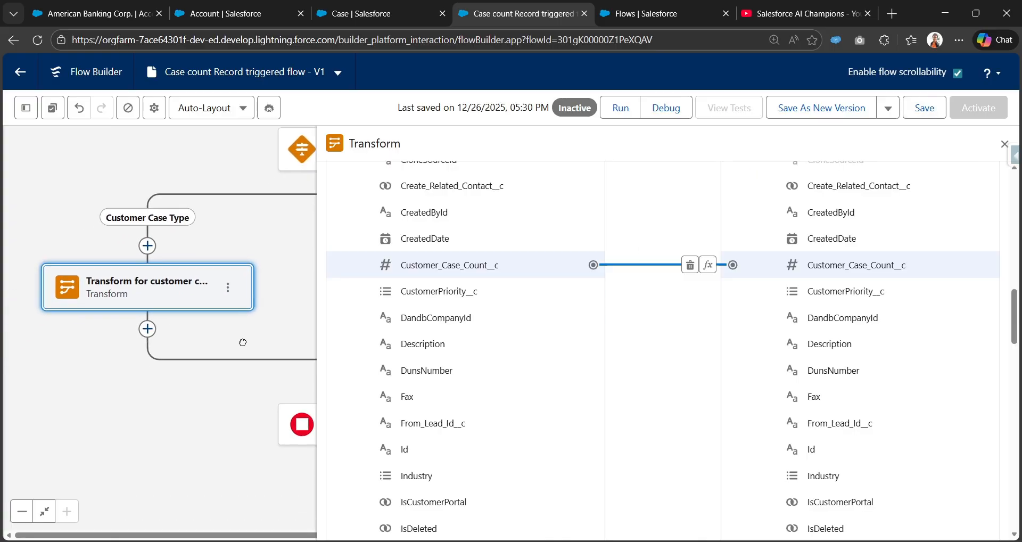
pyautogui.click(171, 301)
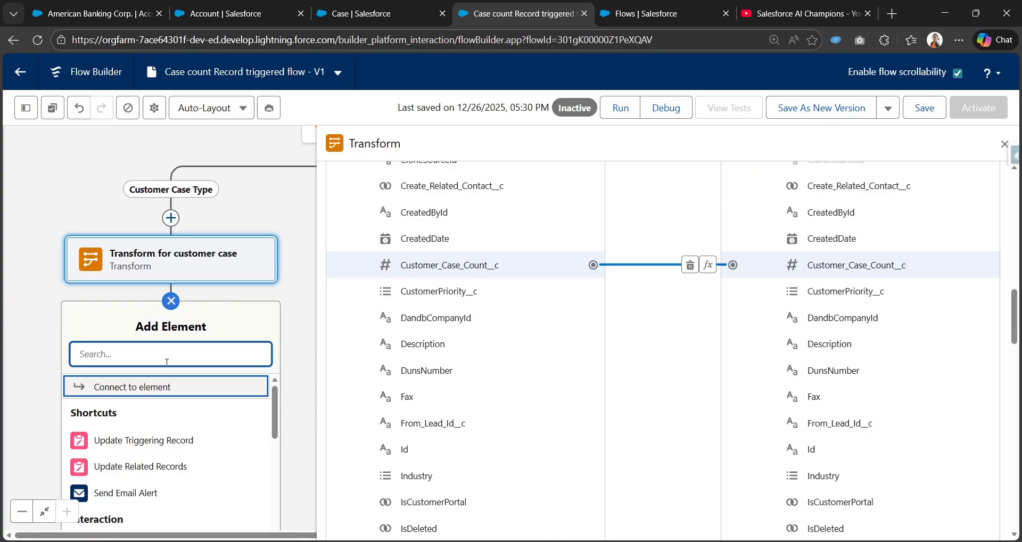
pyautogui.write('u')
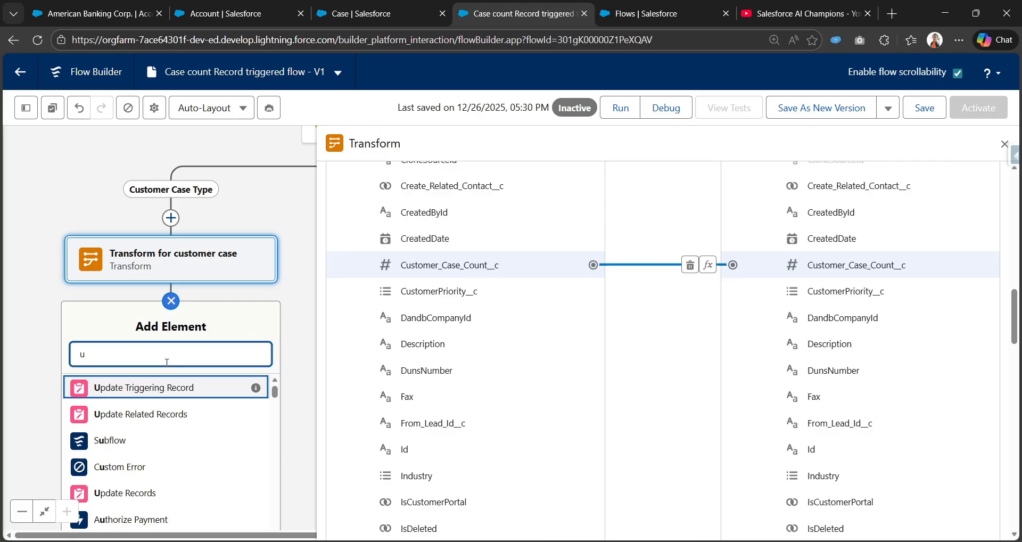
pyautogui.write('p')
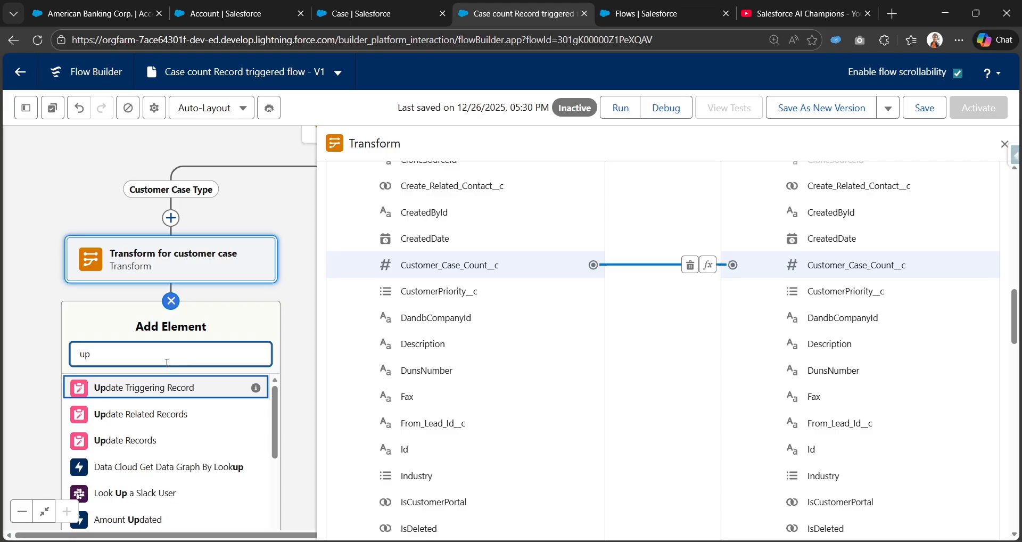
pyautogui.click(162, 414)
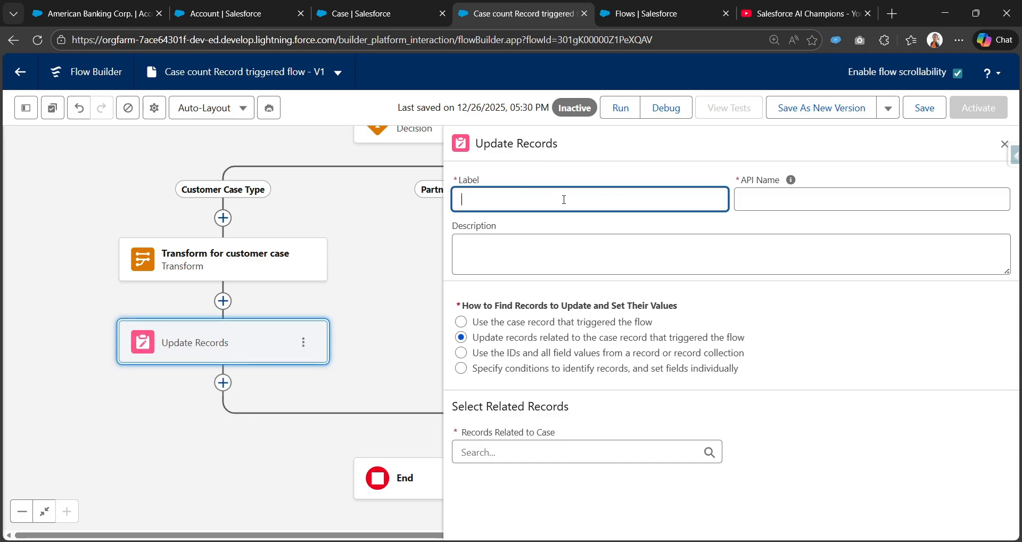
pyautogui.write('Update Account info')
pyautogui.press('Tab')
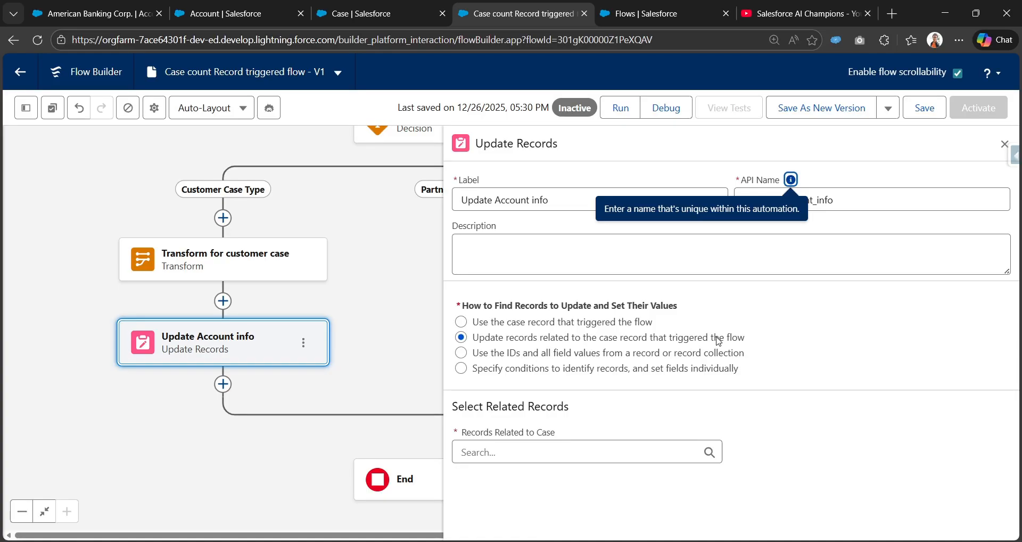
# Set the records related to the Case to Triggering Case > Account ID
pyautogui.click(535, 443)
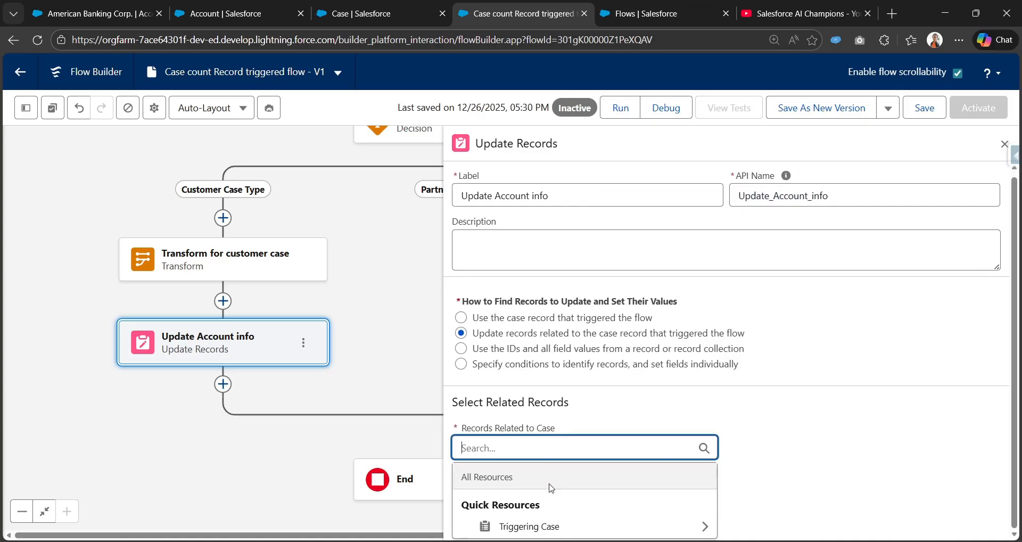
pyautogui.click(582, 528)
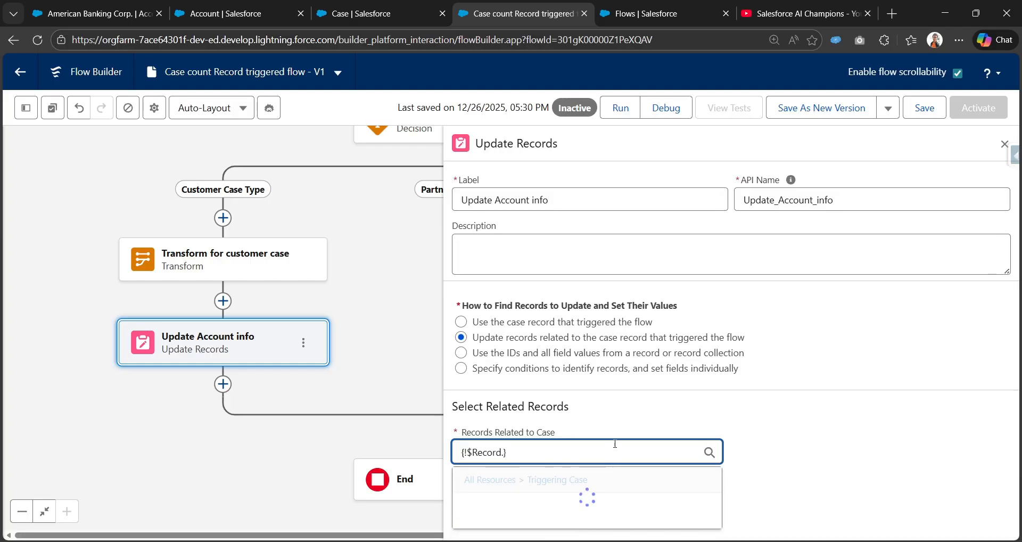
pyautogui.write('accou')
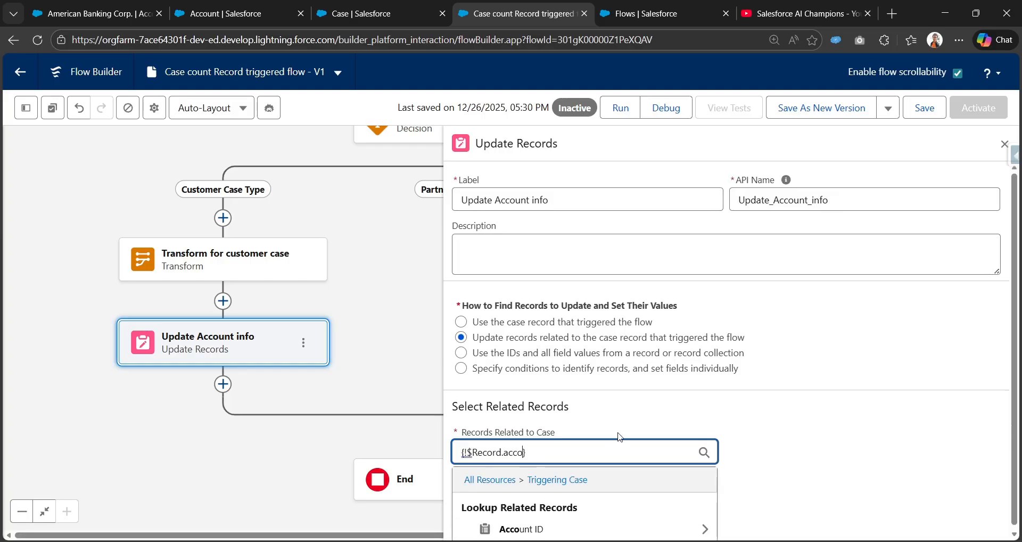
pyautogui.click(572, 527)
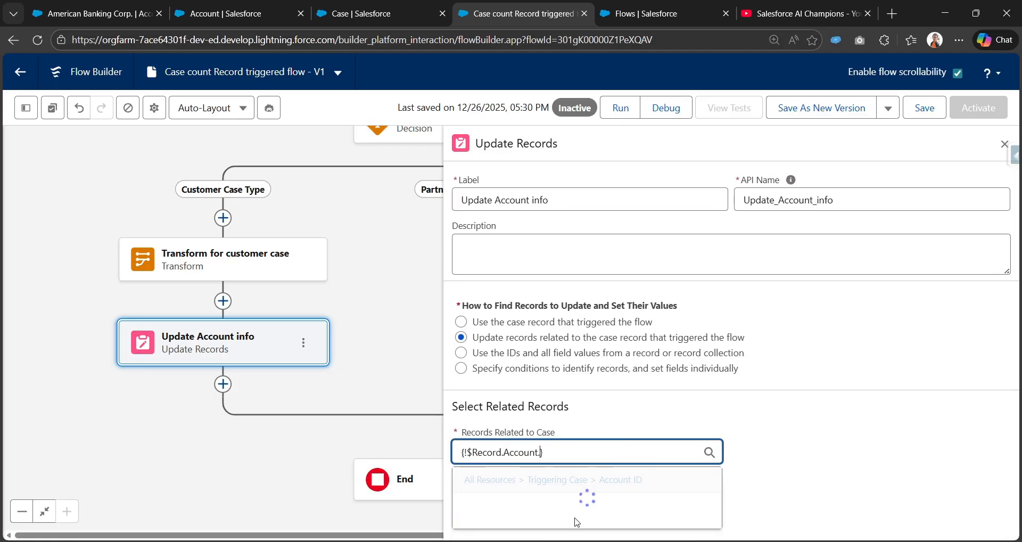
pyautogui.click(792, 401)
# Choose Customer Case Count as the Account field to update, leaving the filter conditions at None
pyautogui.scroll(-2, 791, 402)
pyautogui.scroll(-1, 792, 402)
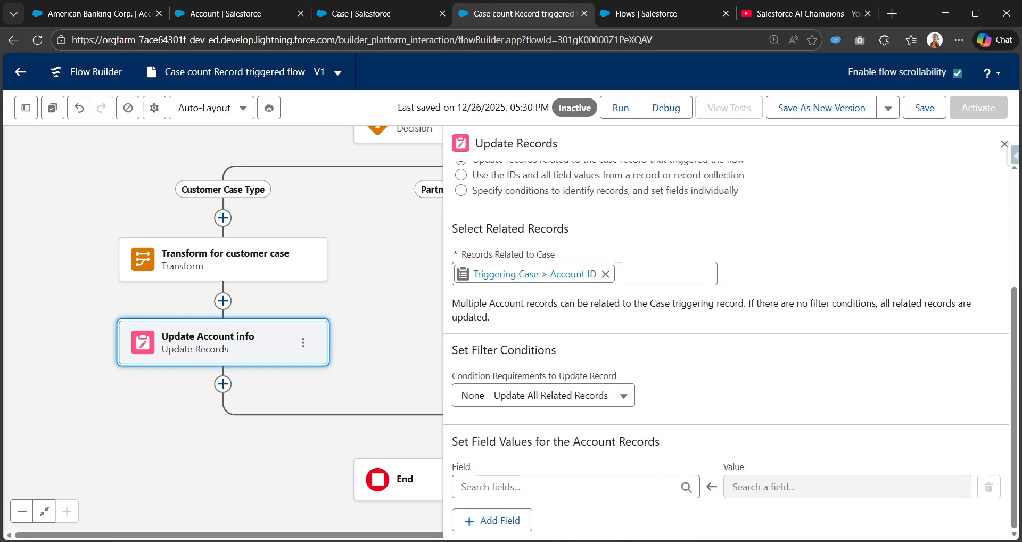
pyautogui.click(552, 485)
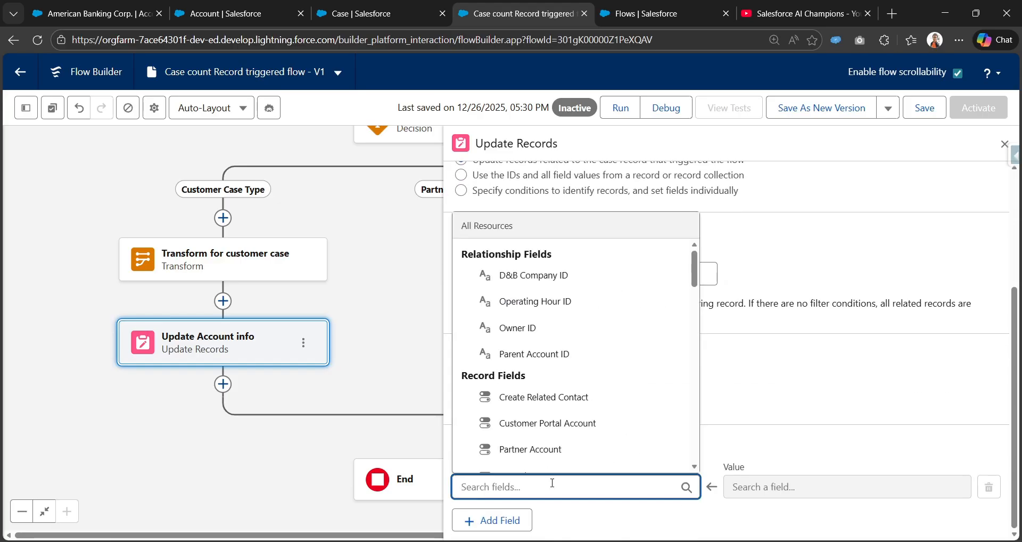
pyautogui.click(693, 398)
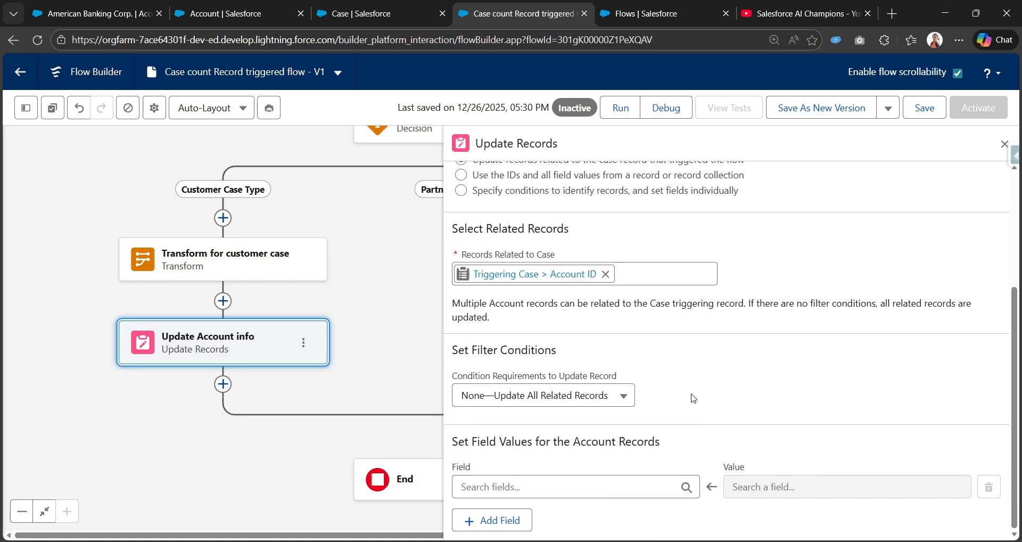
pyautogui.moveTo(457, 444); pyautogui.dragTo(685, 448)
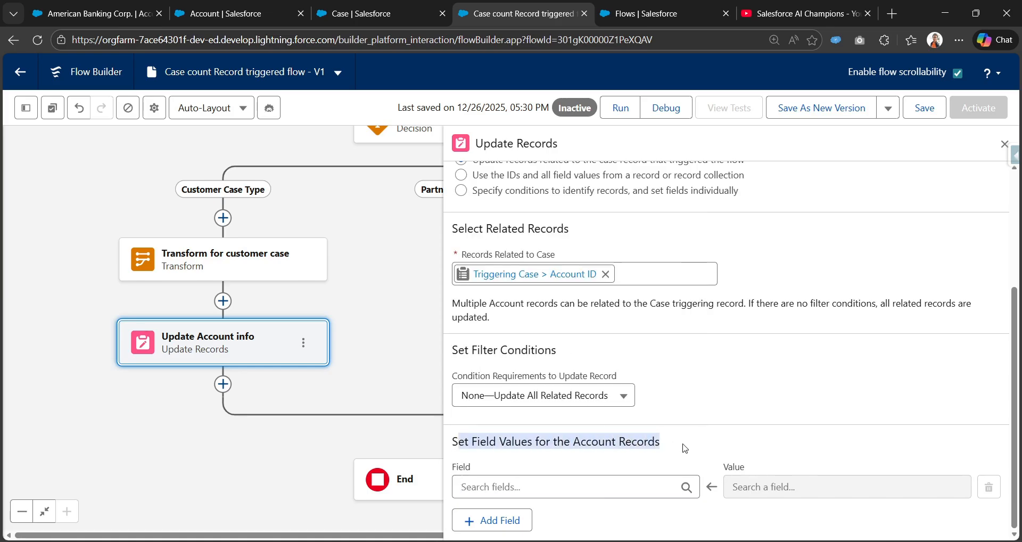
pyautogui.click(563, 489)
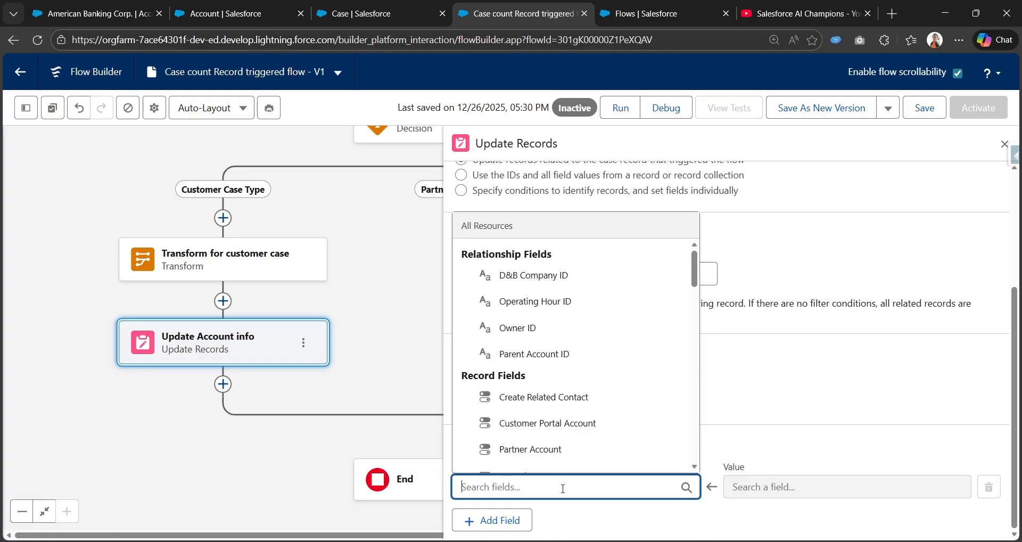
pyautogui.write('Cust')
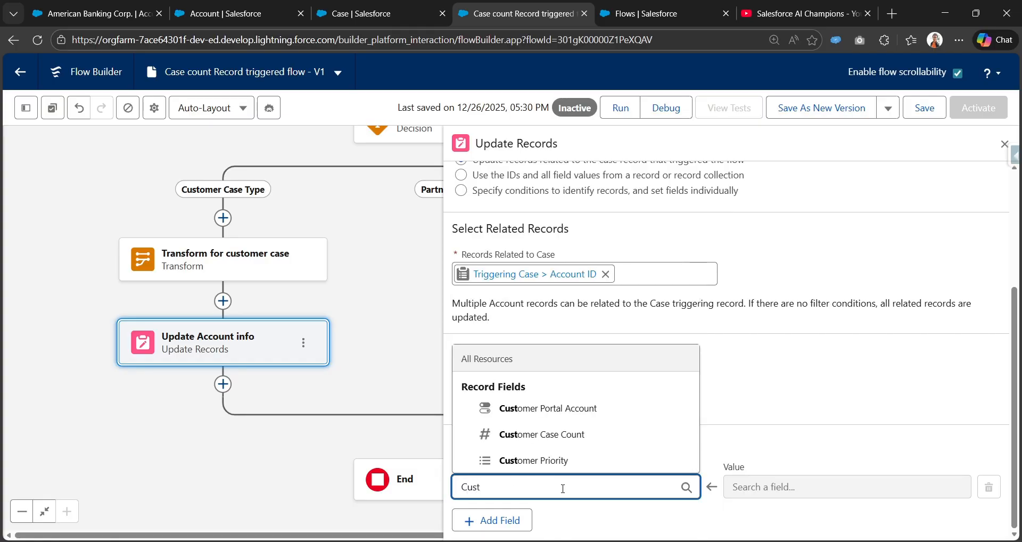
pyautogui.click(660, 432)
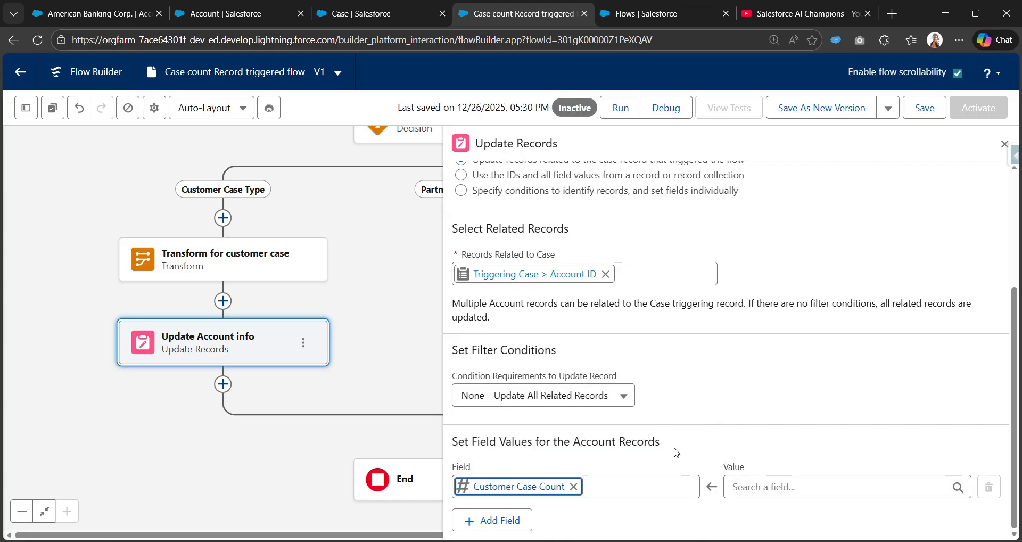
# Set the field's value to Customer Case Count of the Account from Transform for customer case, and save the flow
pyautogui.click(767, 492)
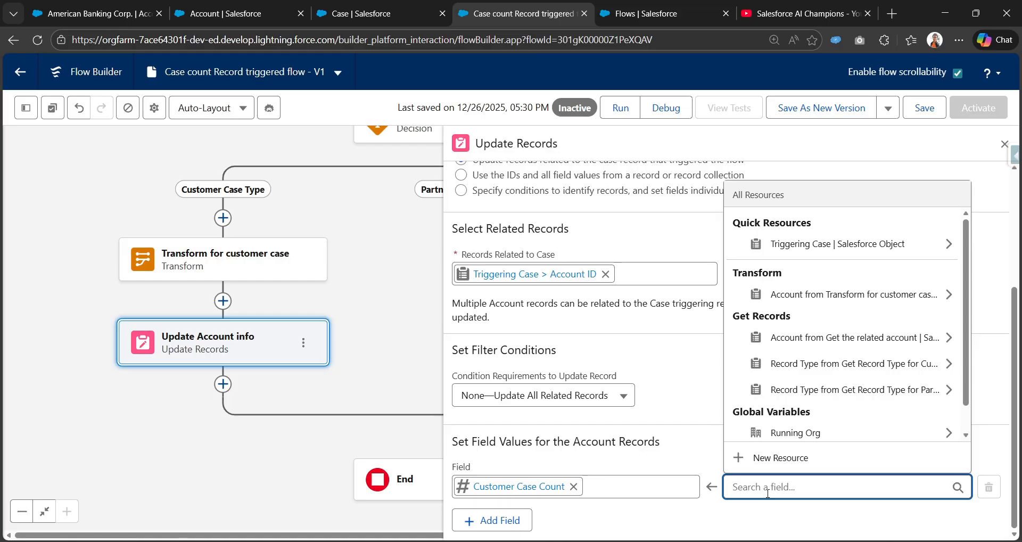
pyautogui.write('tran')
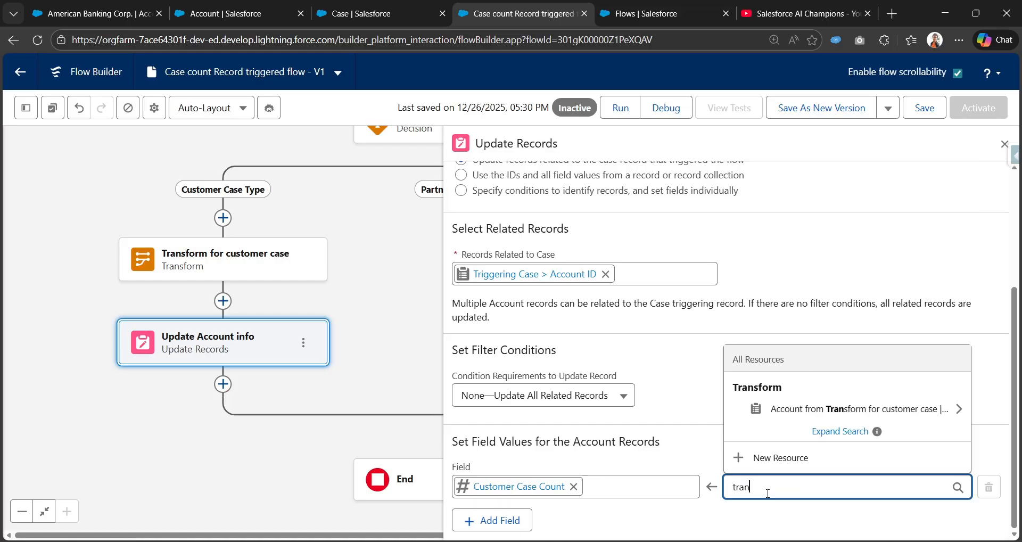
pyautogui.click(796, 413)
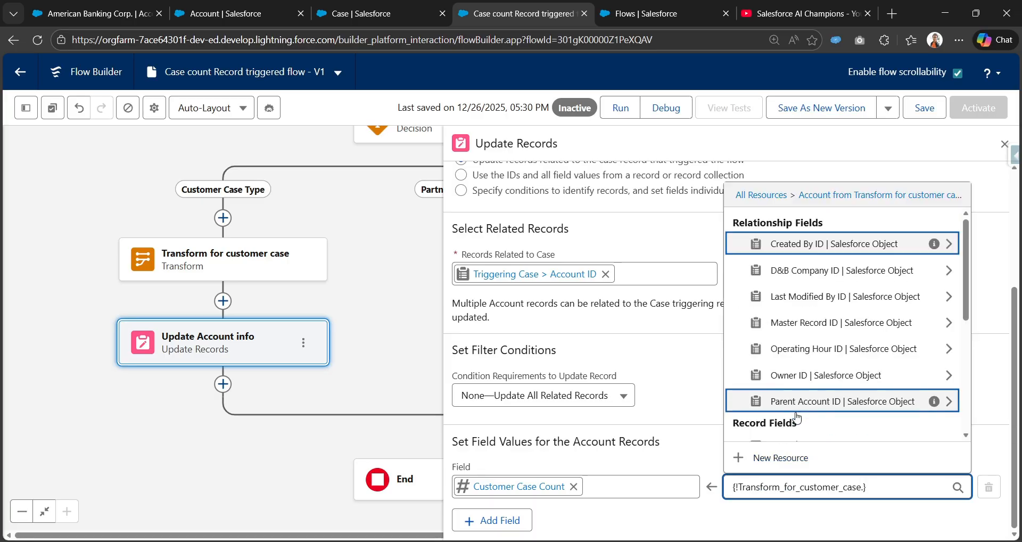
pyautogui.scroll(-4, 868, 346)
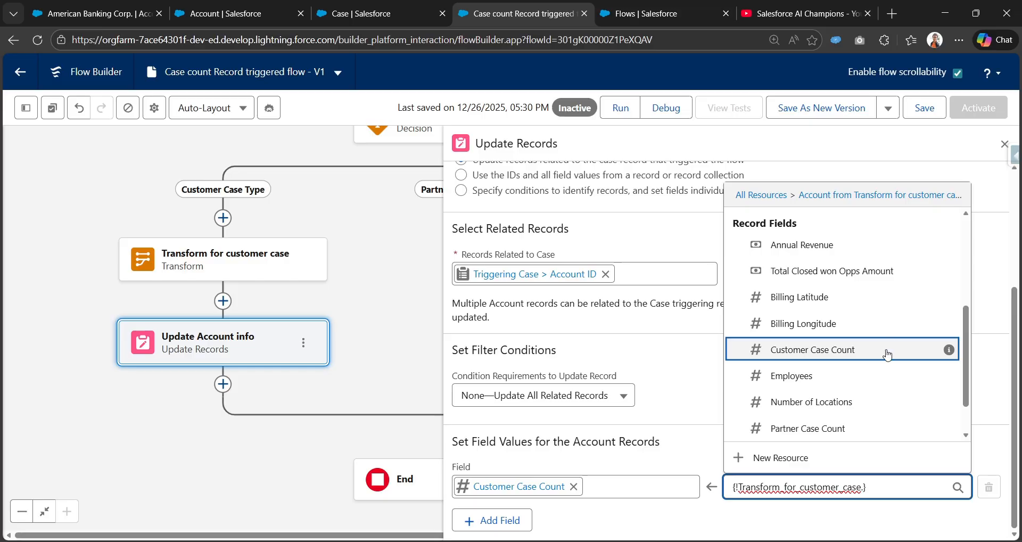
pyautogui.click(889, 346)
pyautogui.click(916, 110)
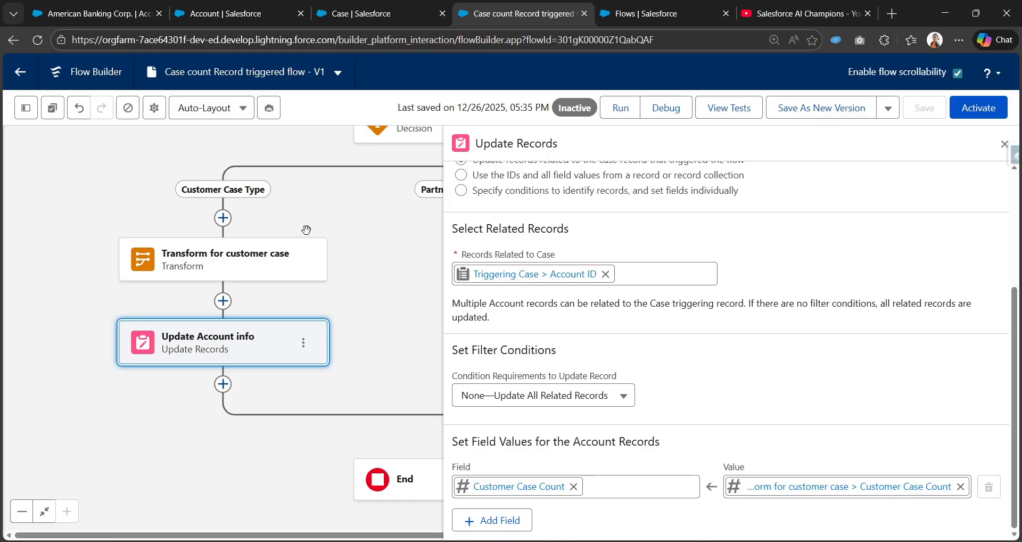
# Copy the Transform for customer case element and paste it into the Partner Case Type path
pyautogui.moveTo(407, 252); pyautogui.dragTo(405, 284)
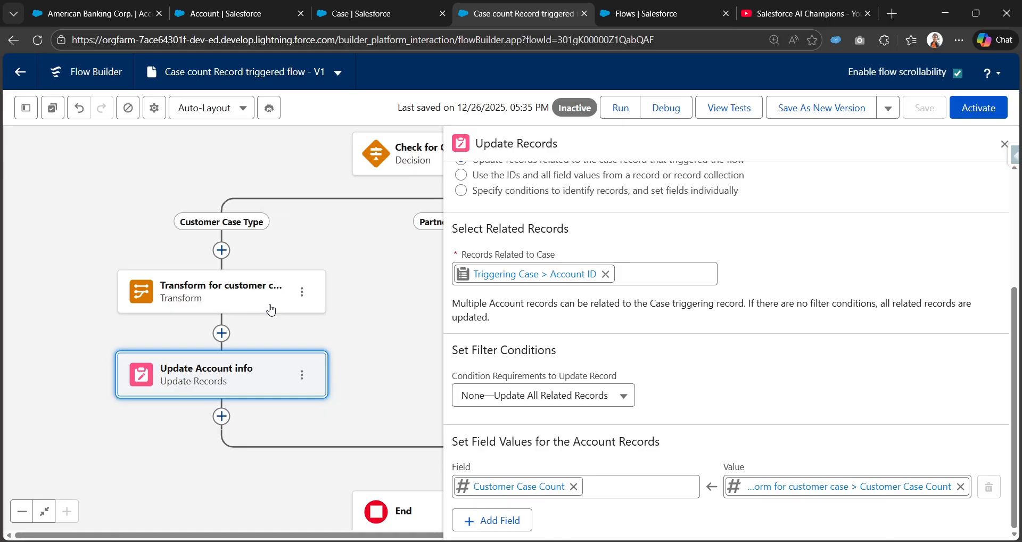
pyautogui.moveTo(390, 269); pyautogui.dragTo(398, 233)
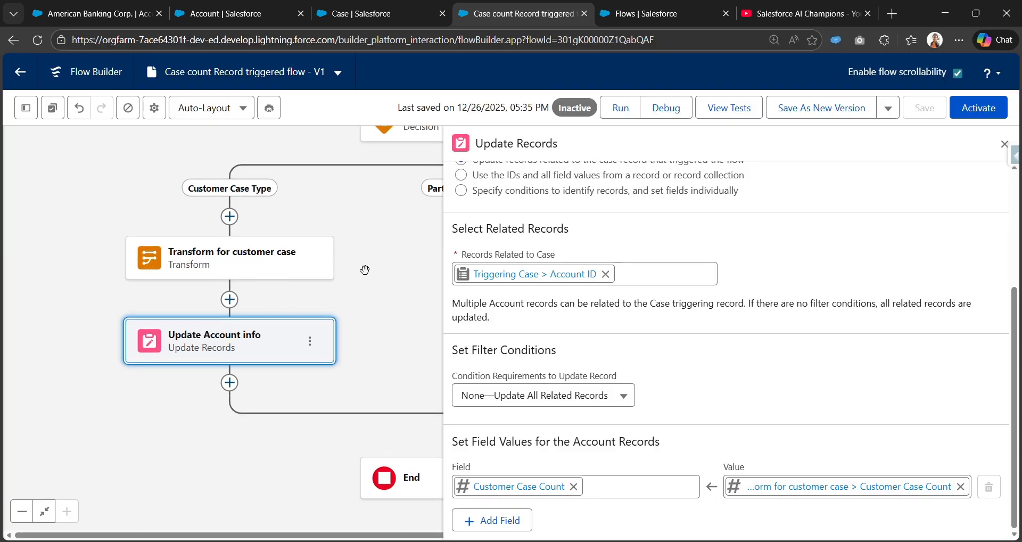
pyautogui.moveTo(365, 268); pyautogui.dragTo(247, 306)
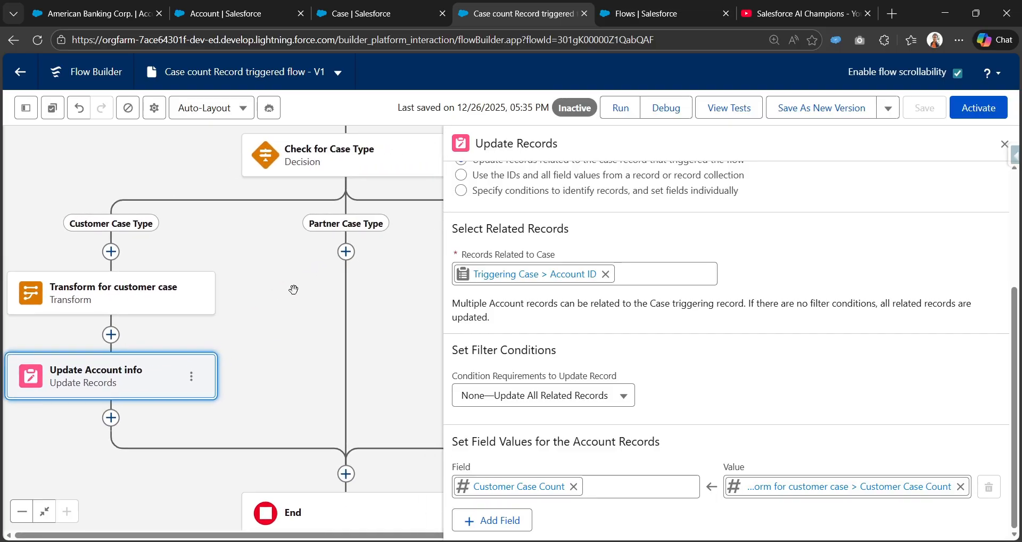
pyautogui.click(192, 294)
pyautogui.click(209, 325)
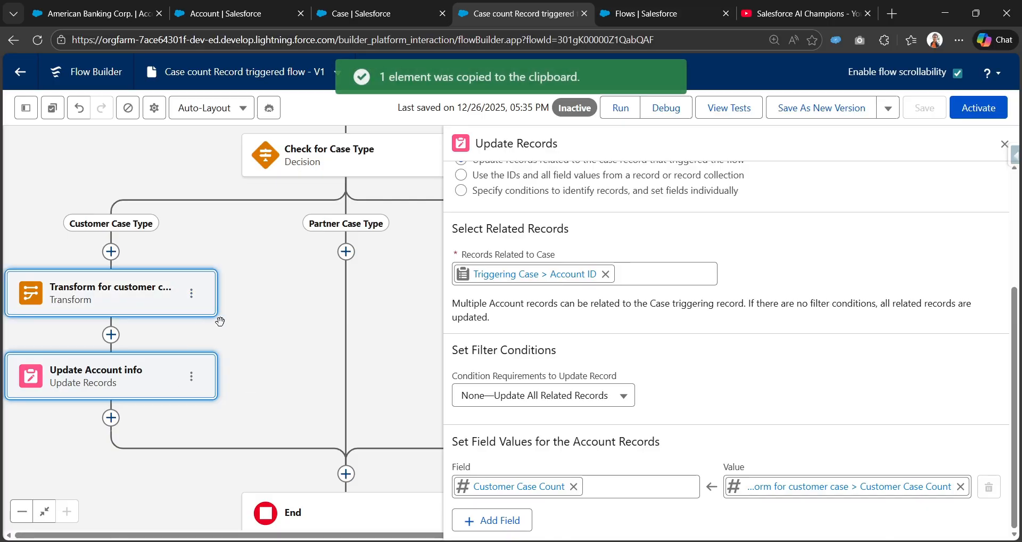
pyautogui.click(344, 253)
pyautogui.click(327, 358)
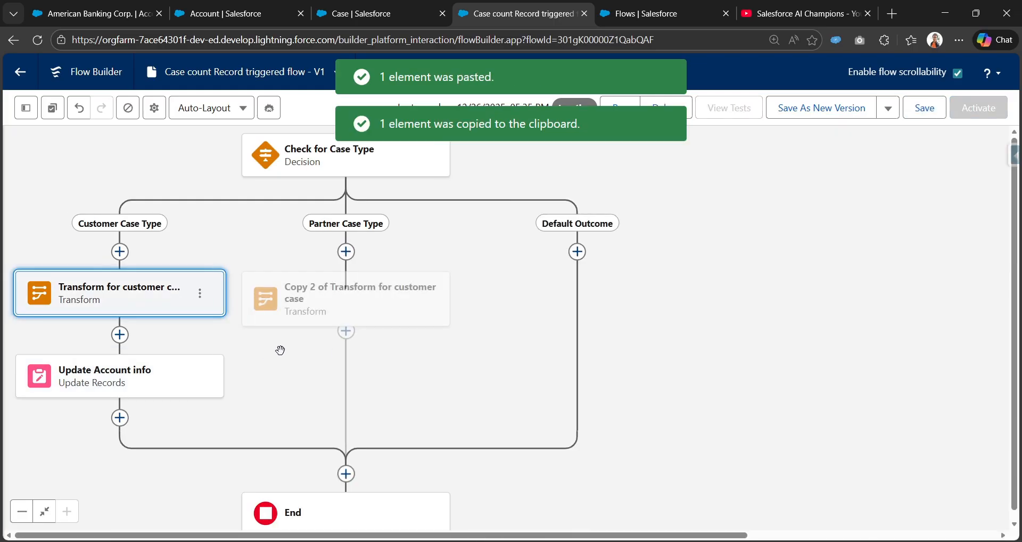
# Copy the Update Account info element and paste it below the copied Transform element in the Partner Case Type path
pyautogui.click(200, 376)
pyautogui.click(236, 401)
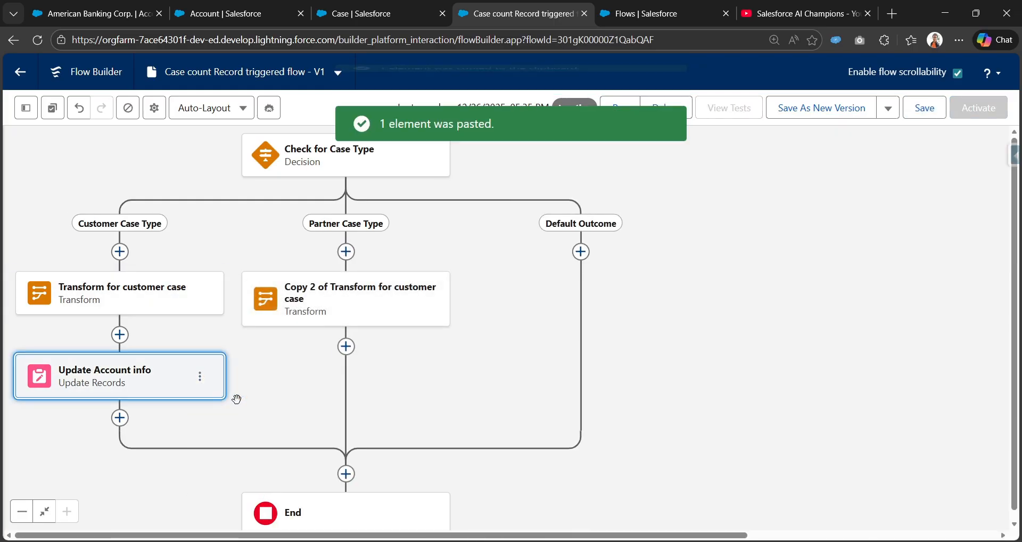
pyautogui.click(346, 347)
pyautogui.click(339, 459)
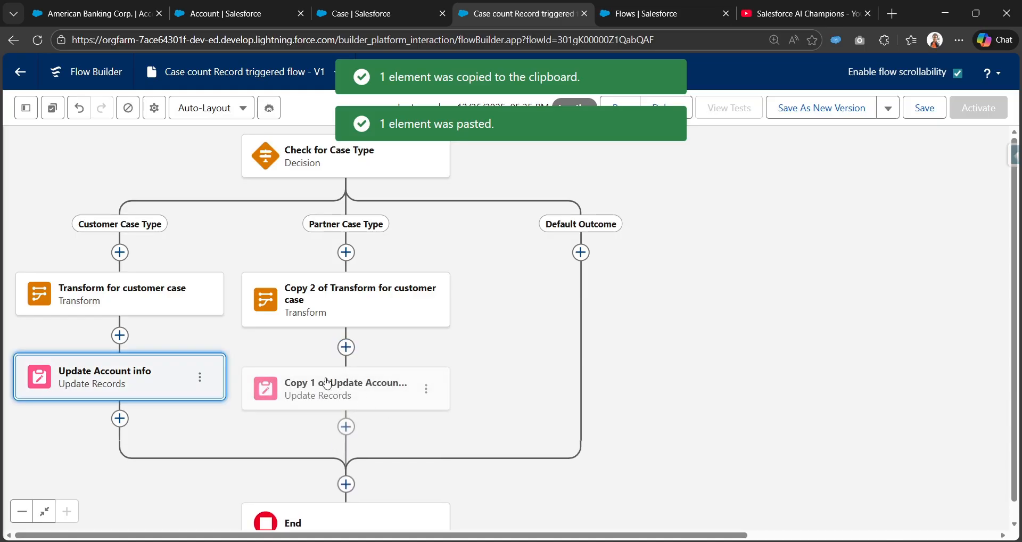
pyautogui.click(341, 294)
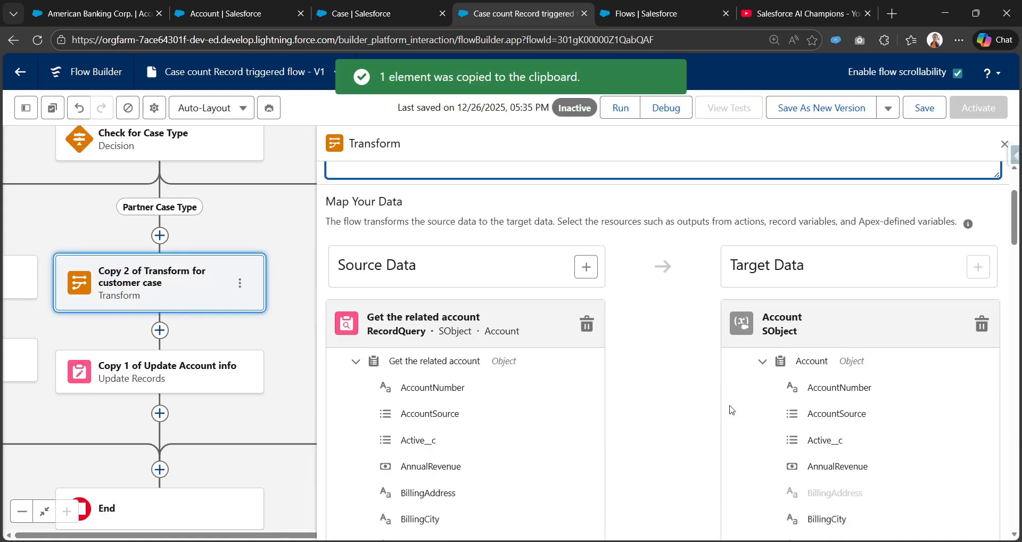
pyautogui.scroll(-10, 731, 410)
pyautogui.click(708, 268)
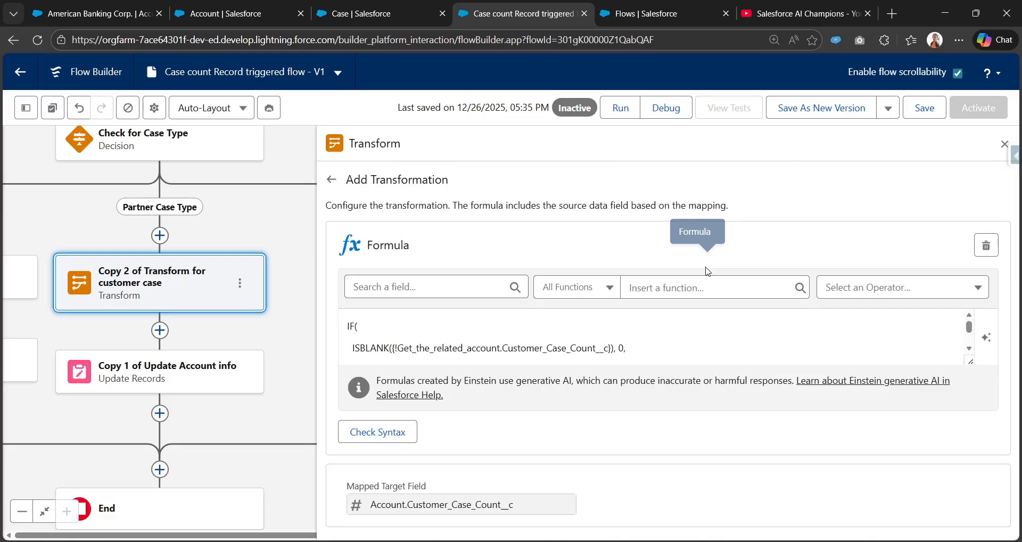
pyautogui.click(1005, 144)
# Remove the Customer_Case_Count__c mapping from the copied Transform element in the Partner Case Type path
pyautogui.click(209, 284)
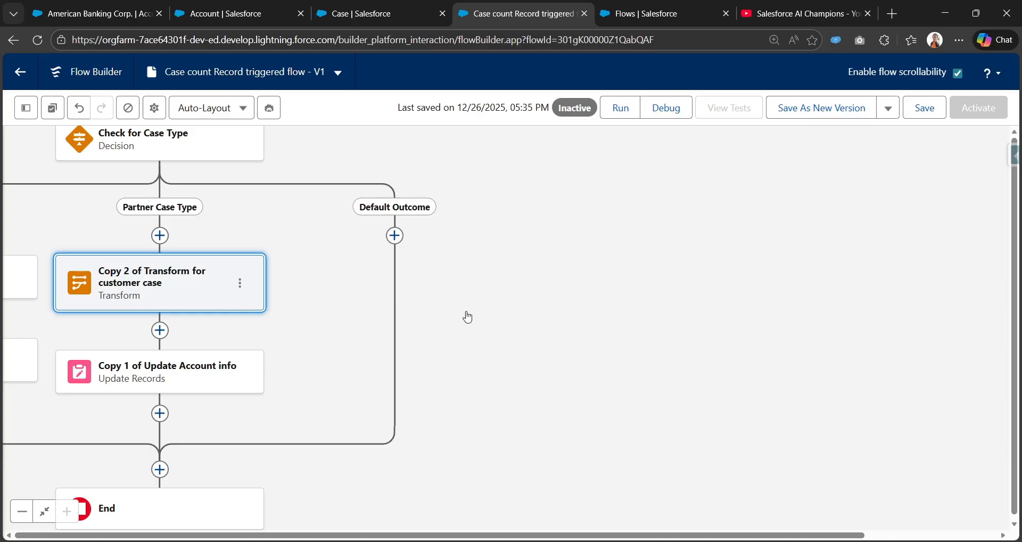
pyautogui.scroll(-8, 655, 383)
pyautogui.scroll(-3, 670, 396)
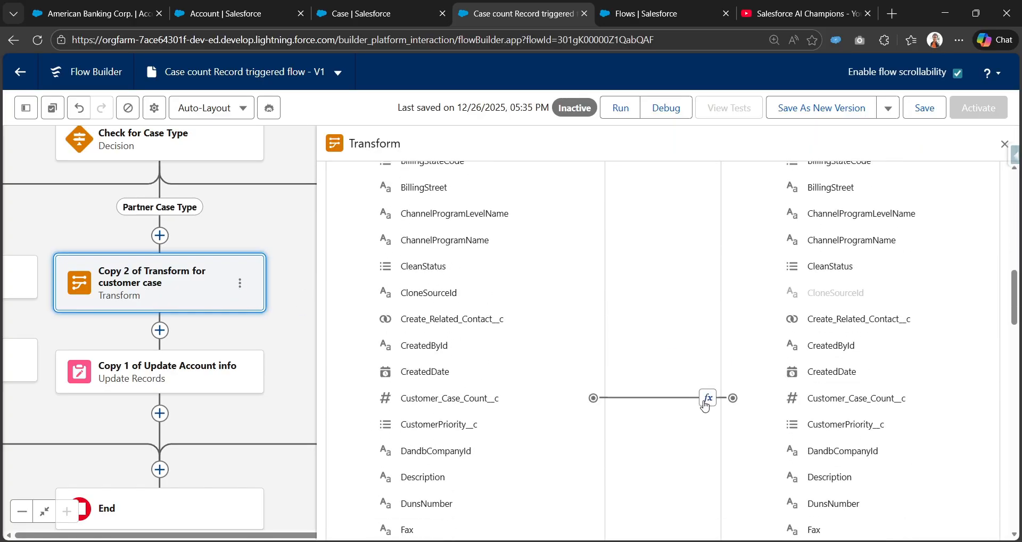
pyautogui.click(708, 399)
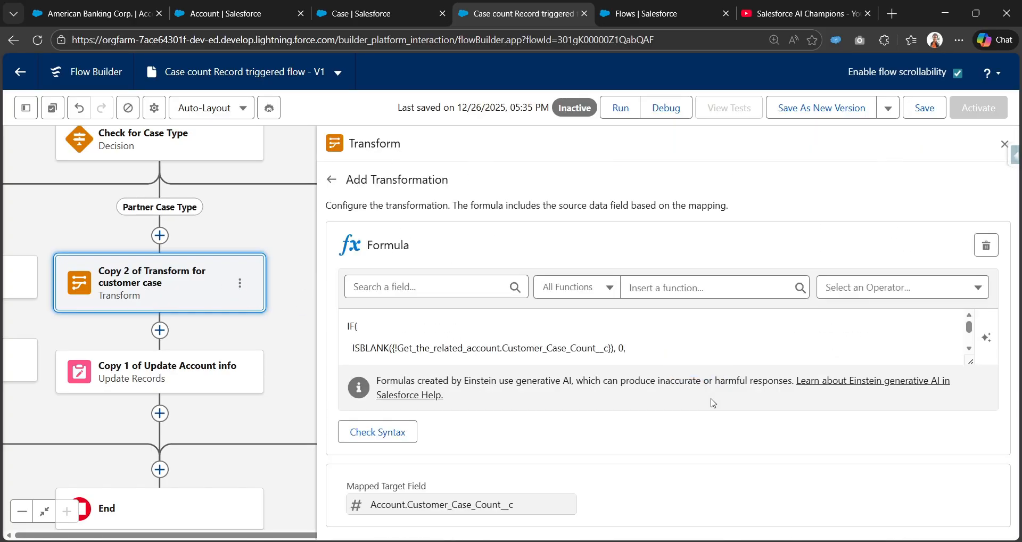
pyautogui.click(331, 179)
pyautogui.scroll(-10, 732, 453)
pyautogui.scroll(-2, 734, 469)
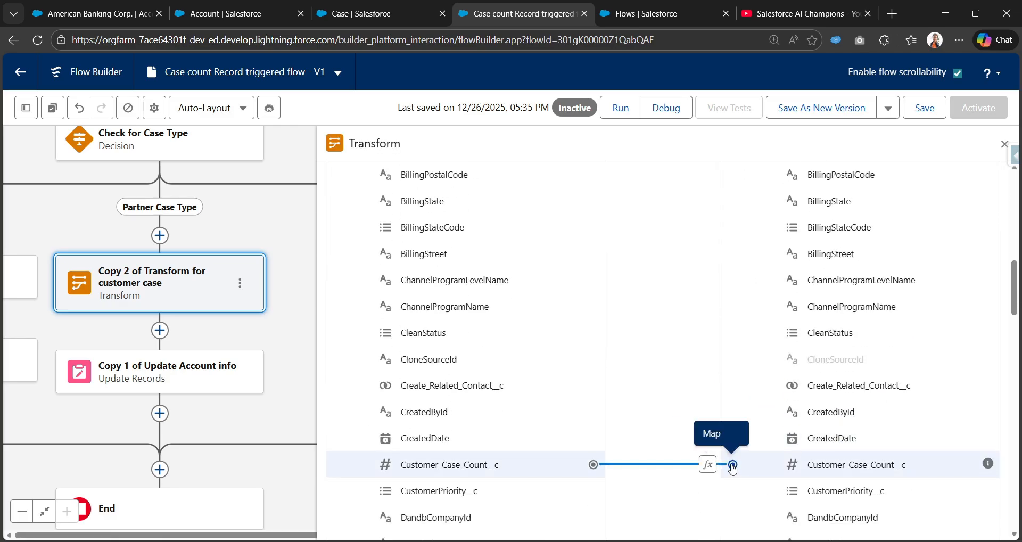
pyautogui.click(688, 465)
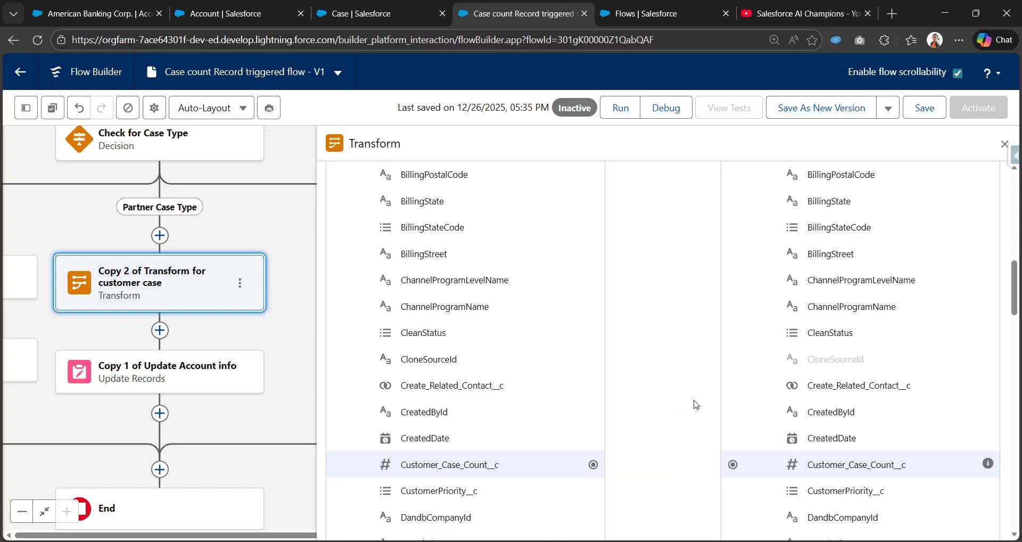
# Map the source Partner_Case_Count__c to the target Partner_Case_Count__c and add a formula transformation to the mapping
pyautogui.scroll(-10, 700, 360)
pyautogui.scroll(-5, 787, 380)
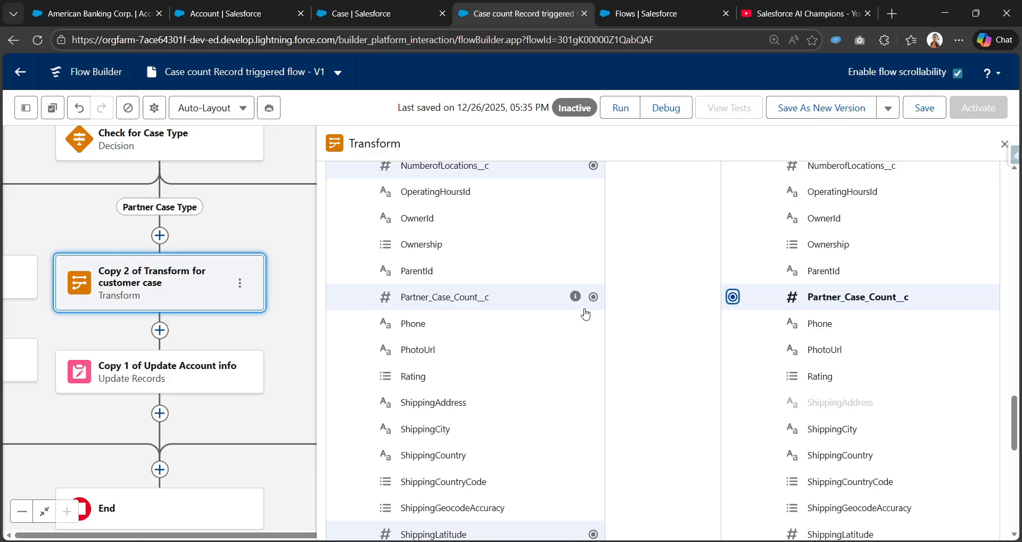
pyautogui.moveTo(593, 297); pyautogui.dragTo(733, 297)
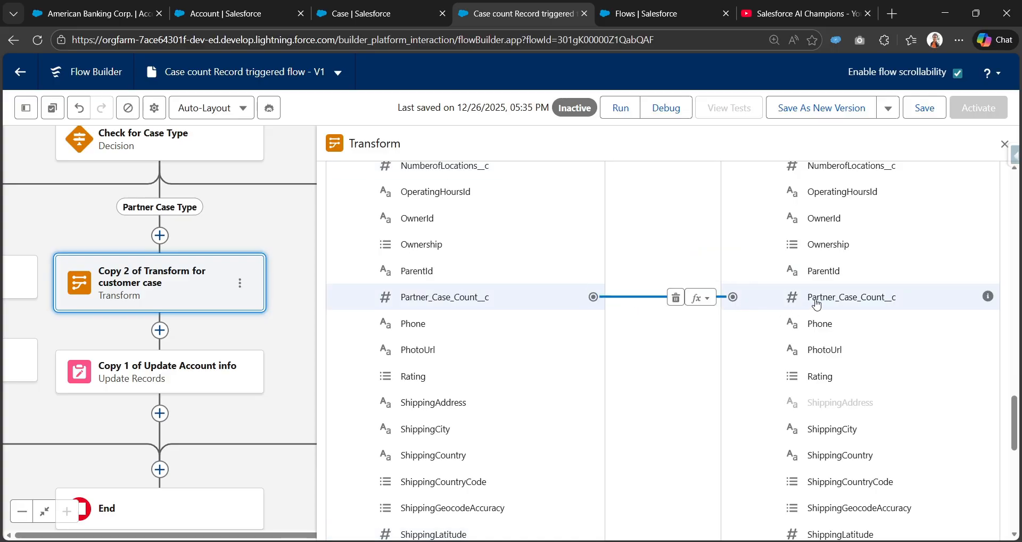
pyautogui.click(701, 297)
pyautogui.click(688, 325)
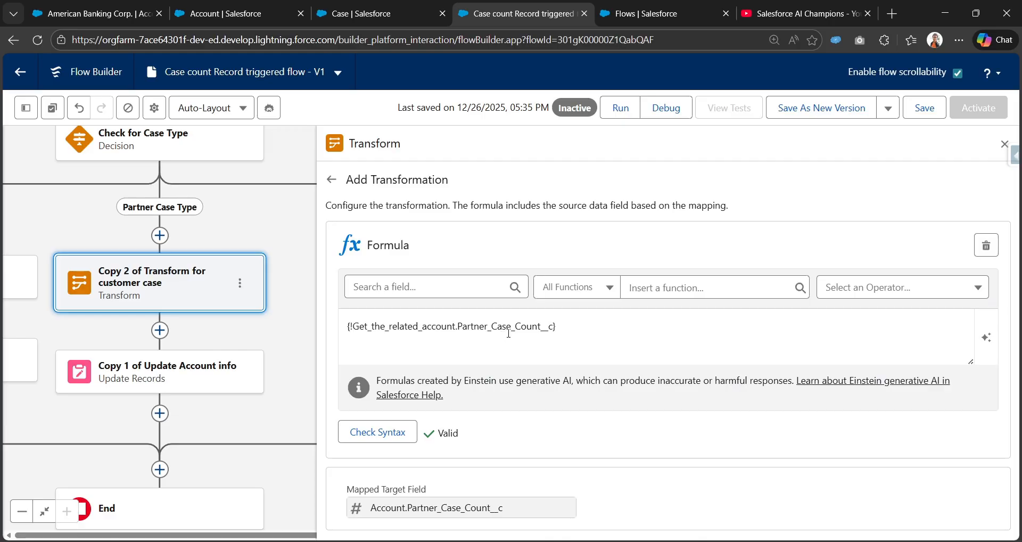
# Replace the default formula with the IF(ISBLANK(...), 0, ...) + 1 case count formula from the clipboard history
pyautogui.click(387, 329)
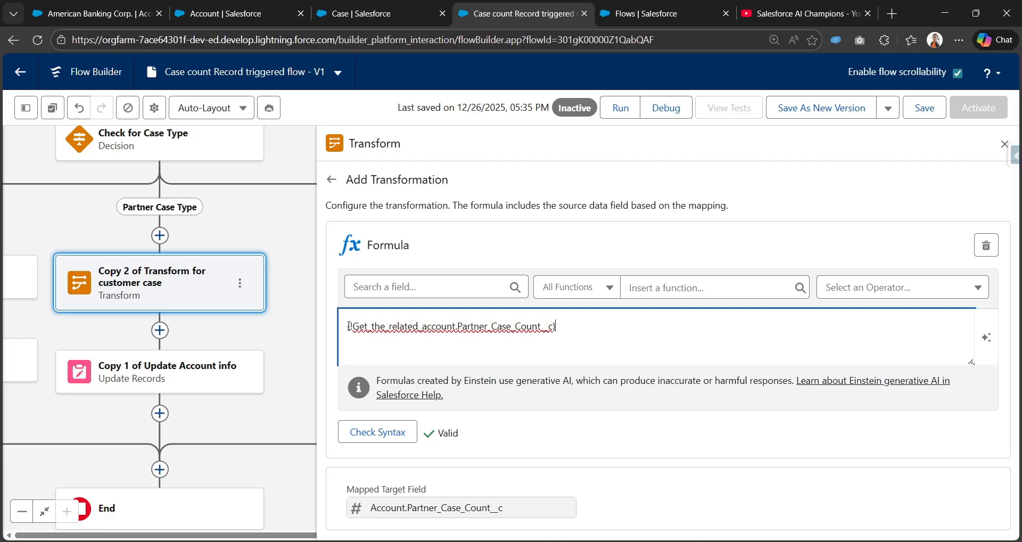
pyautogui.hotkey('ctrl', 'a')
pyautogui.press('BackSpace')
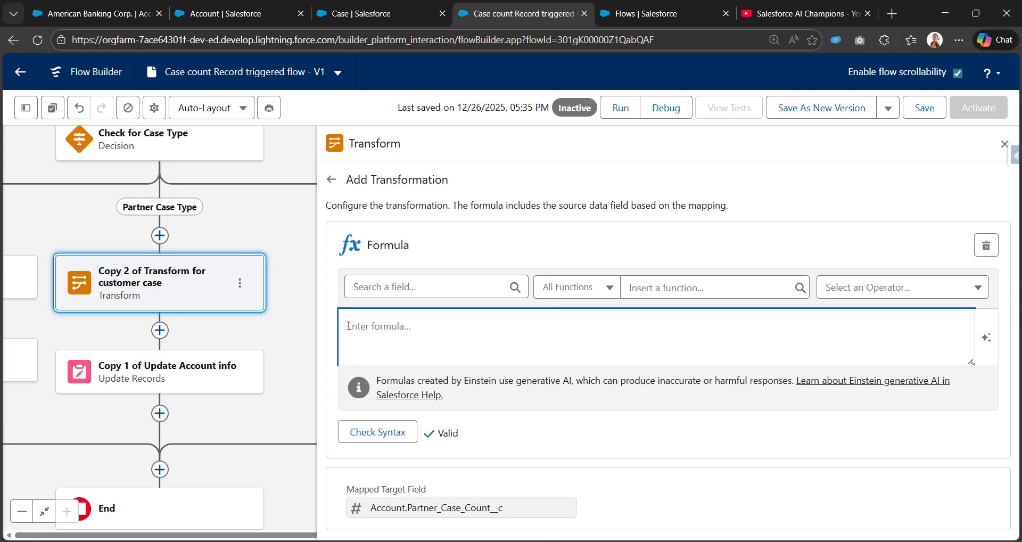
pyautogui.press('super+v')
pyautogui.scroll(-3, 418, 212)
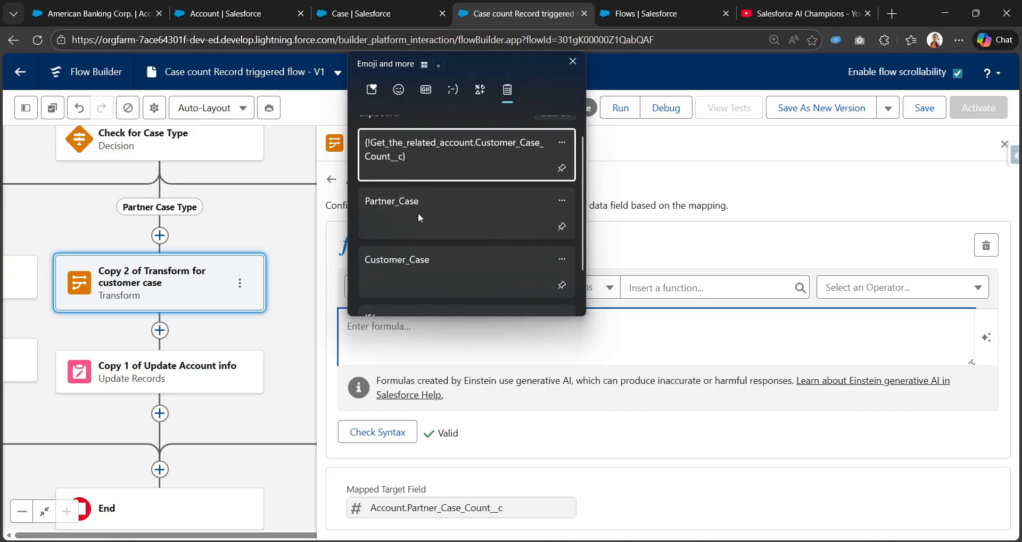
pyautogui.click(430, 265)
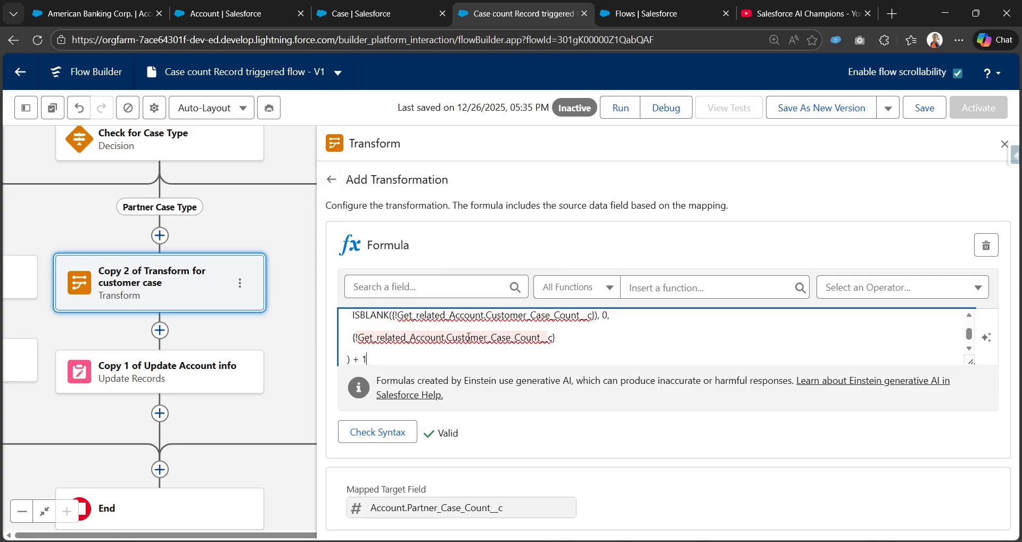
# Delete the {!Get_related_Account.Customer_Case_Count__c} reference inside the formula's ISBLANK function
pyautogui.scroll(1, 420, 335)
pyautogui.moveTo(393, 348); pyautogui.dragTo(595, 348)
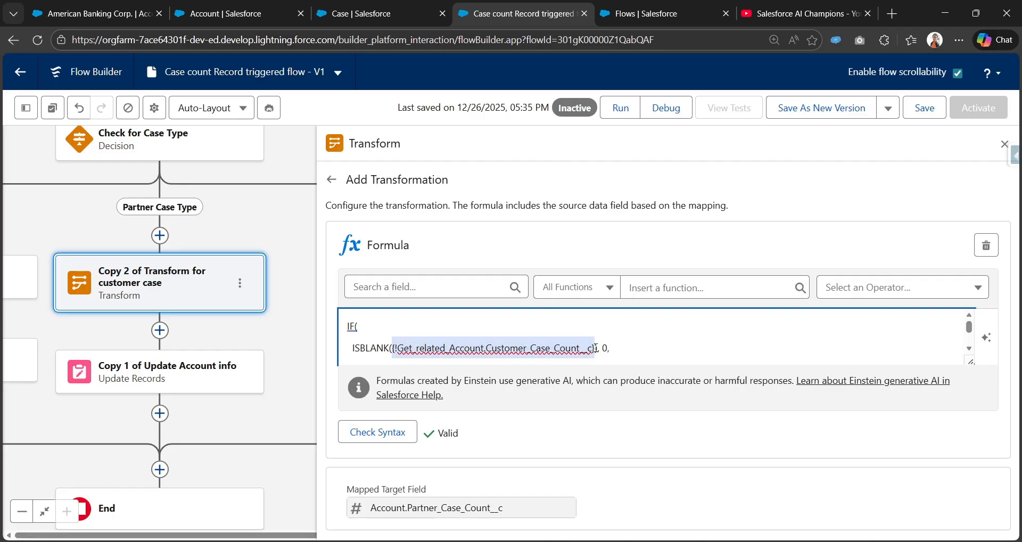
pyautogui.press('BackSpace')
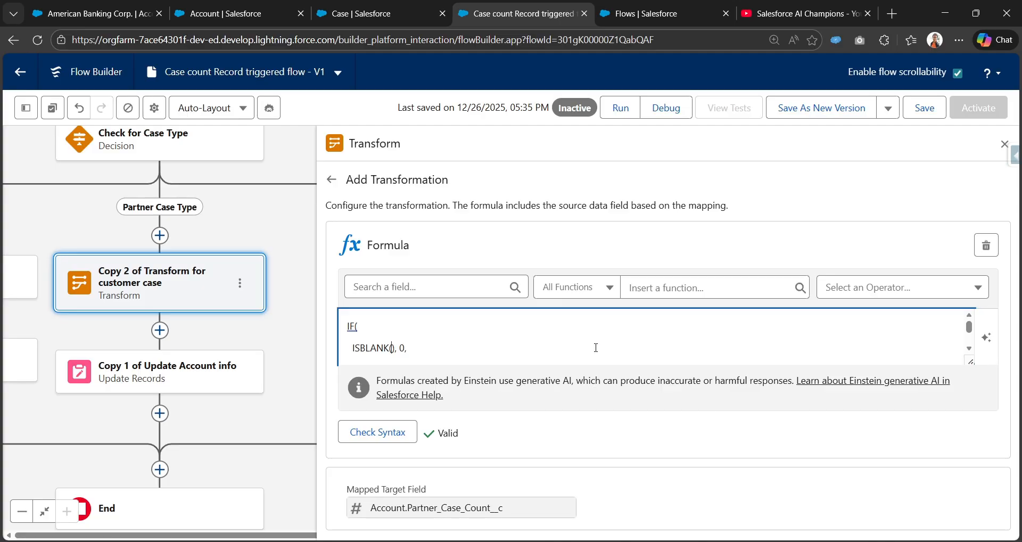
pyautogui.press('super+v')
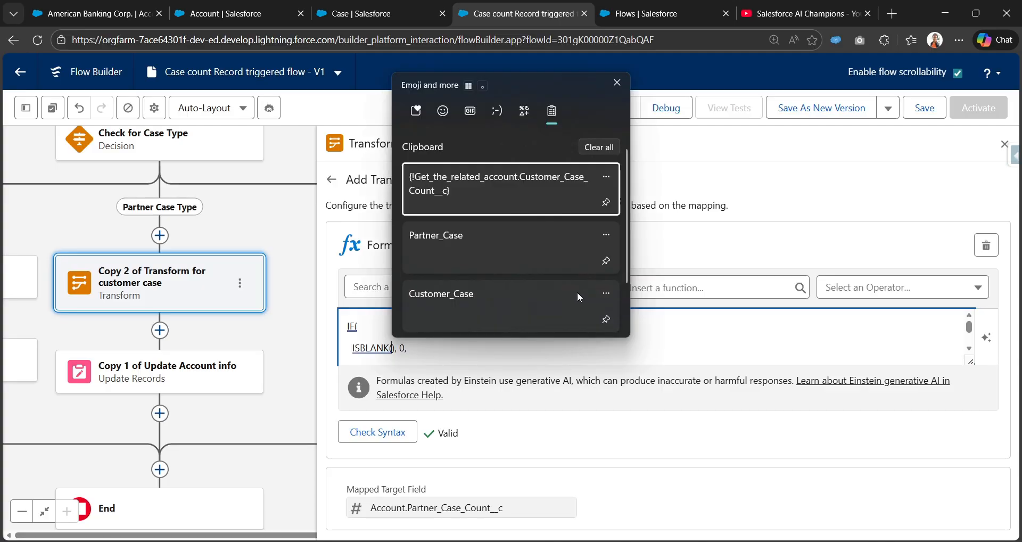
pyautogui.scroll(-2, 533, 267)
pyautogui.scroll(2, 536, 275)
pyautogui.scroll(-2, 536, 276)
pyautogui.scroll(2, 536, 276)
pyautogui.click(692, 335)
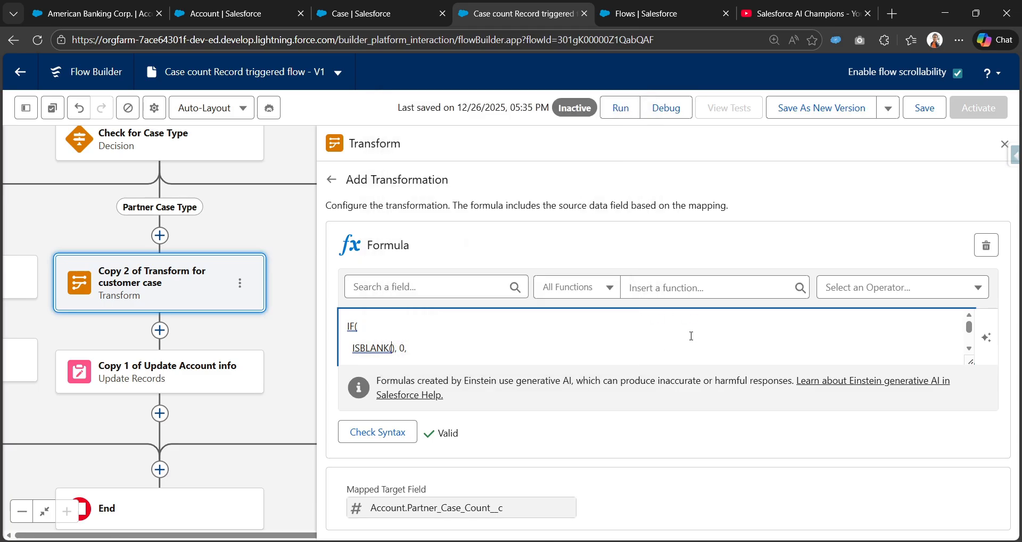
# Insert Partner Case Count of the Account from Get the related account as the argument of ISBLANK
pyautogui.click(413, 283)
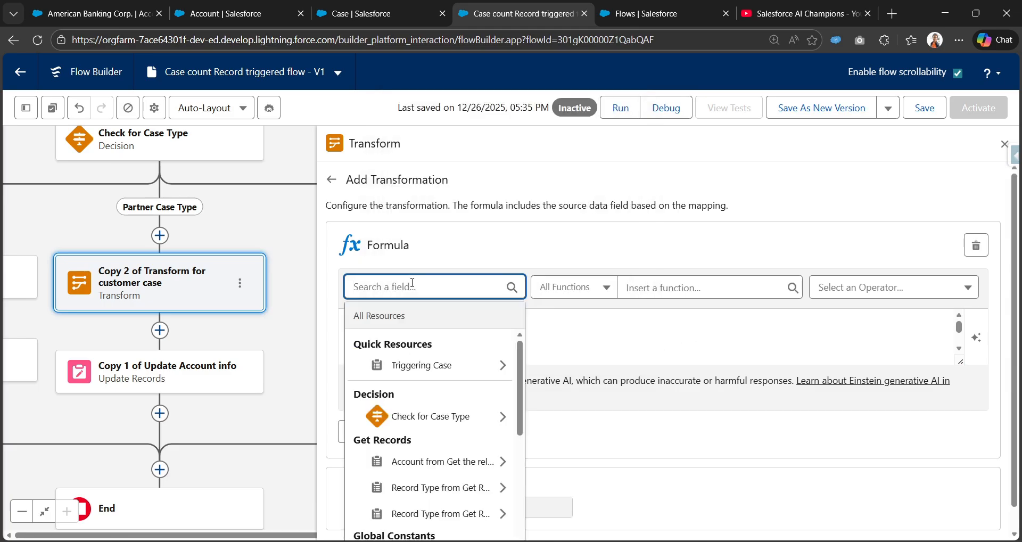
pyautogui.write('part')
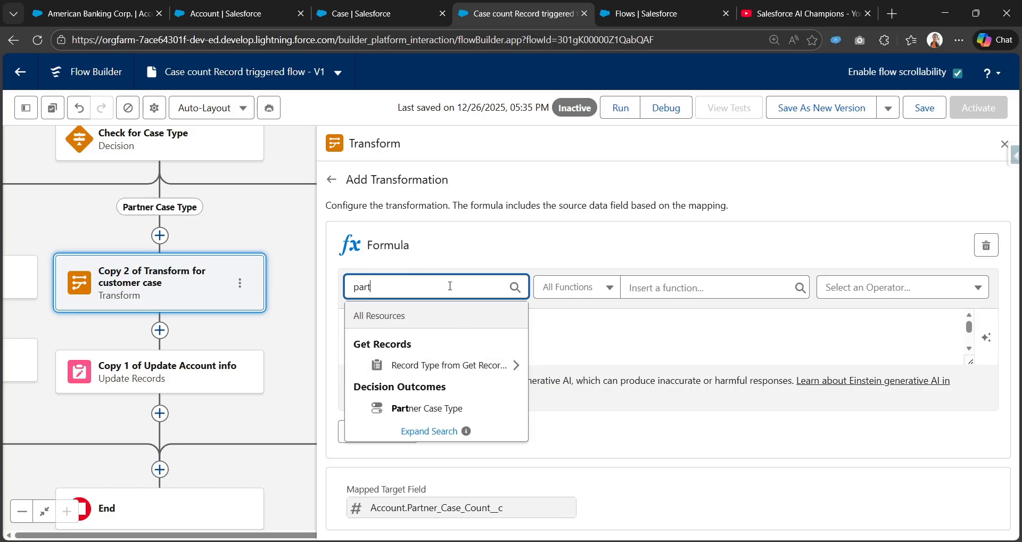
pyautogui.press('BackSpace')
pyautogui.press('BackSpace')
pyautogui.press('BackSpace')
pyautogui.press('BackSpace')
pyautogui.write('get')
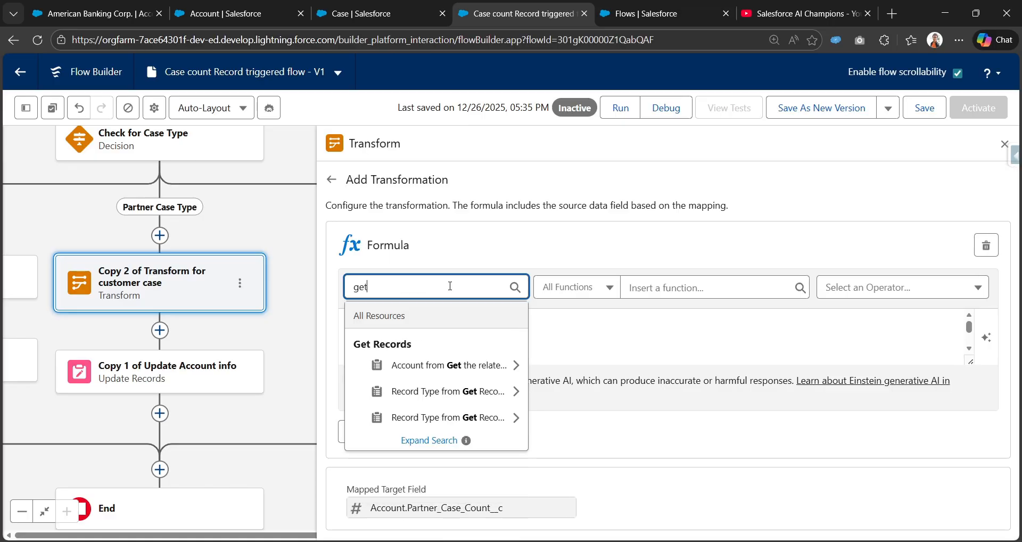
pyautogui.click(455, 365)
pyautogui.write('part')
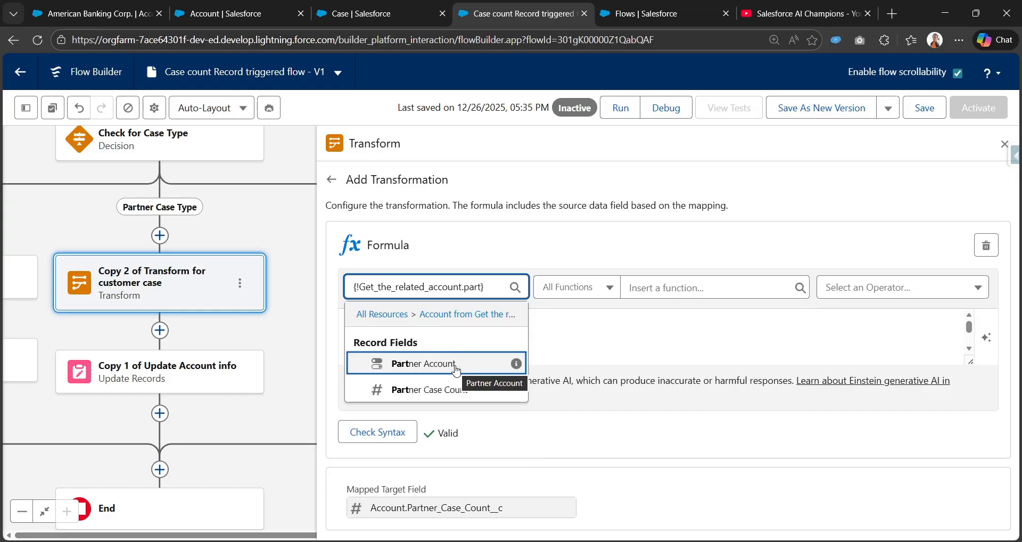
pyautogui.click(457, 389)
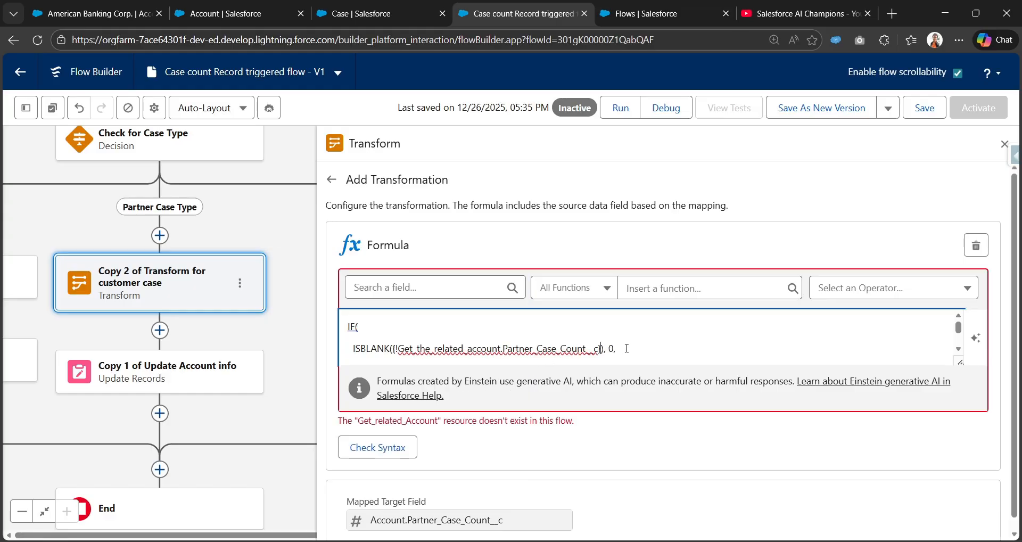
# Replace the remaining Customer_Case_Count__c reference with a copy of {!Get_the_related_account.Partner_Case_Count__c}, and check the formula's syntax
pyautogui.scroll(-2, 618, 348)
pyautogui.scroll(2, 612, 350)
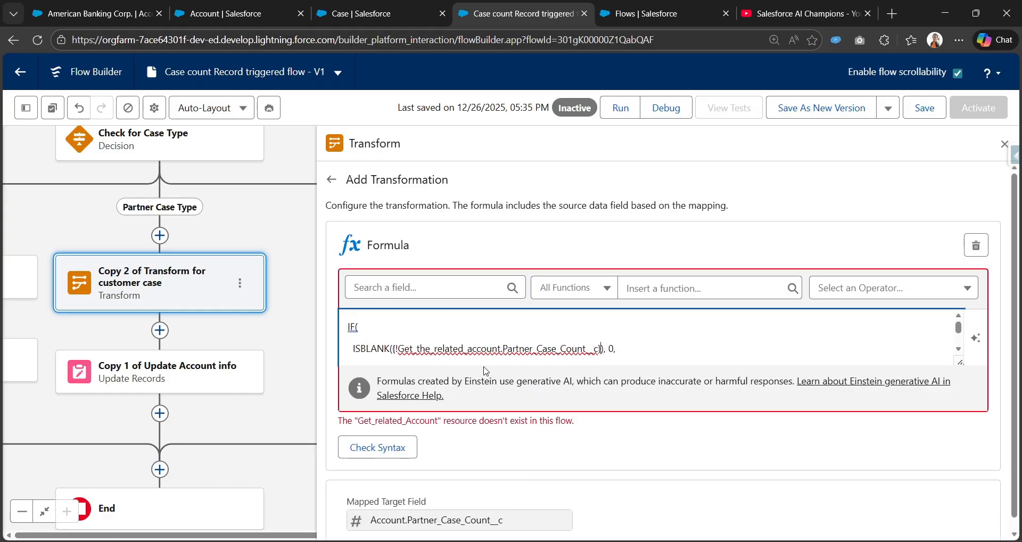
pyautogui.keyDown('shift'); pyautogui.click(392, 347); pyautogui.keyUp('shift')
pyautogui.hotkey('ctrl', 'c')
pyautogui.scroll(-2, 393, 347)
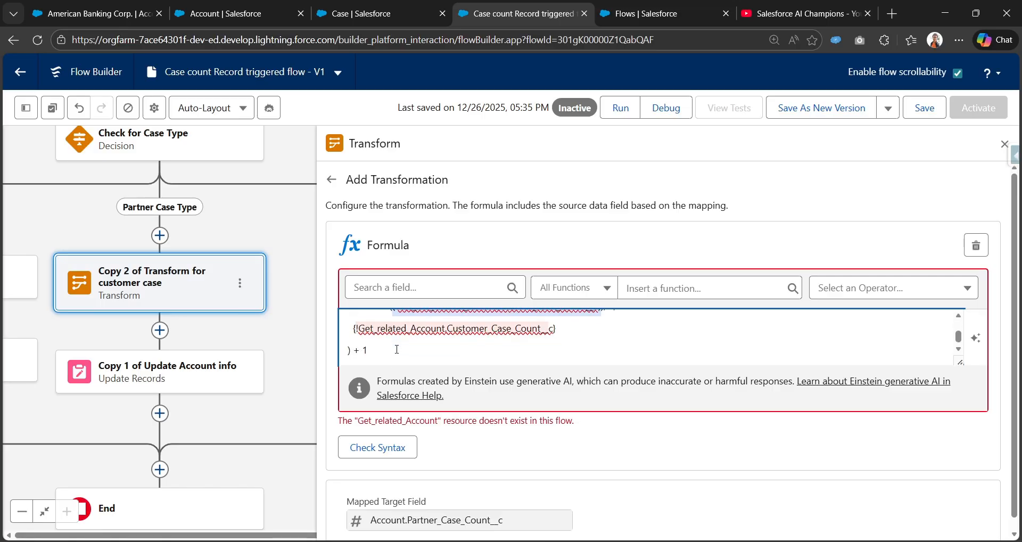
pyautogui.moveTo(352, 328); pyautogui.dragTo(559, 328)
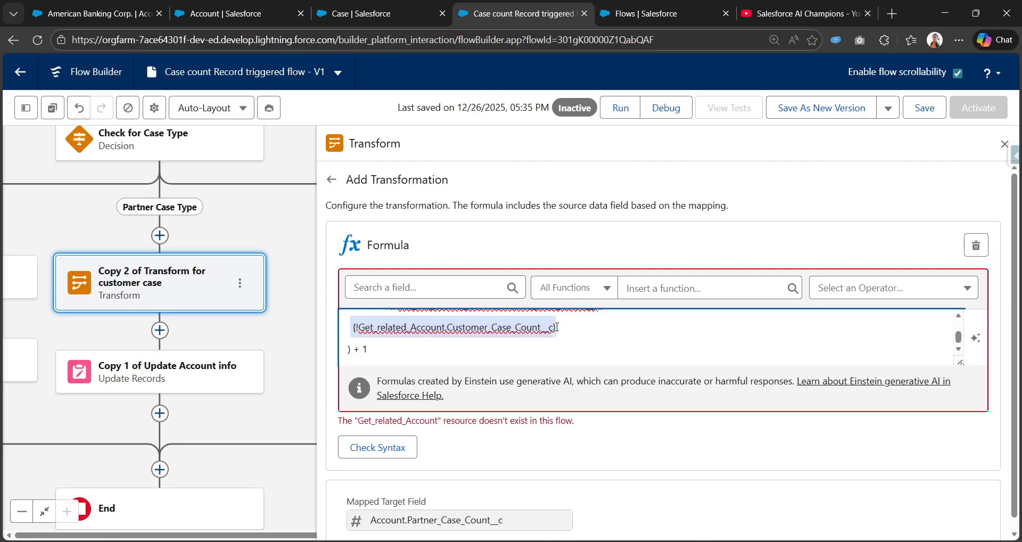
pyautogui.hotkey('ctrl', 'v')
pyautogui.click(377, 447)
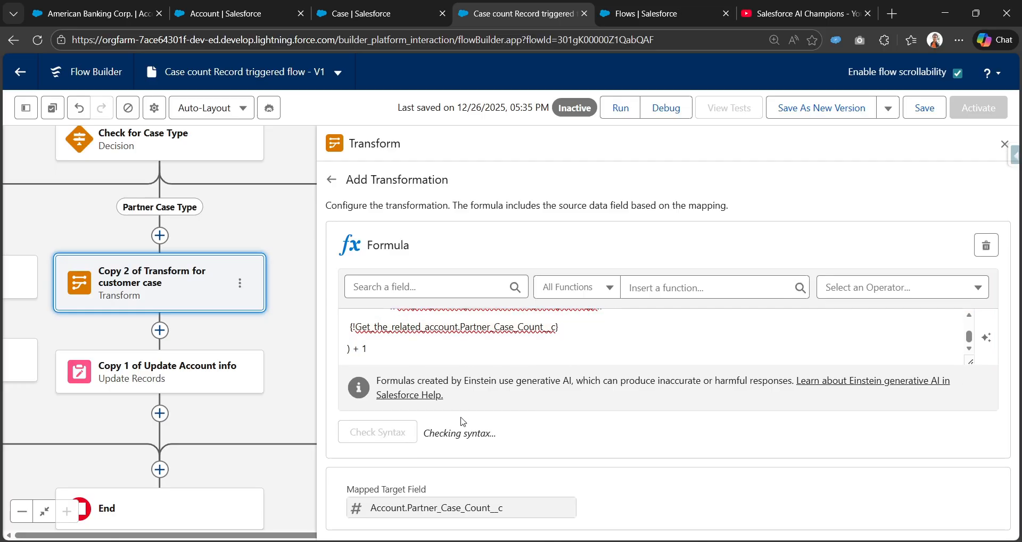
# Enlarge the formula editor and review the complete Partner_Case_Count__c formula and its mapped target field
pyautogui.scroll(1, 963, 351)
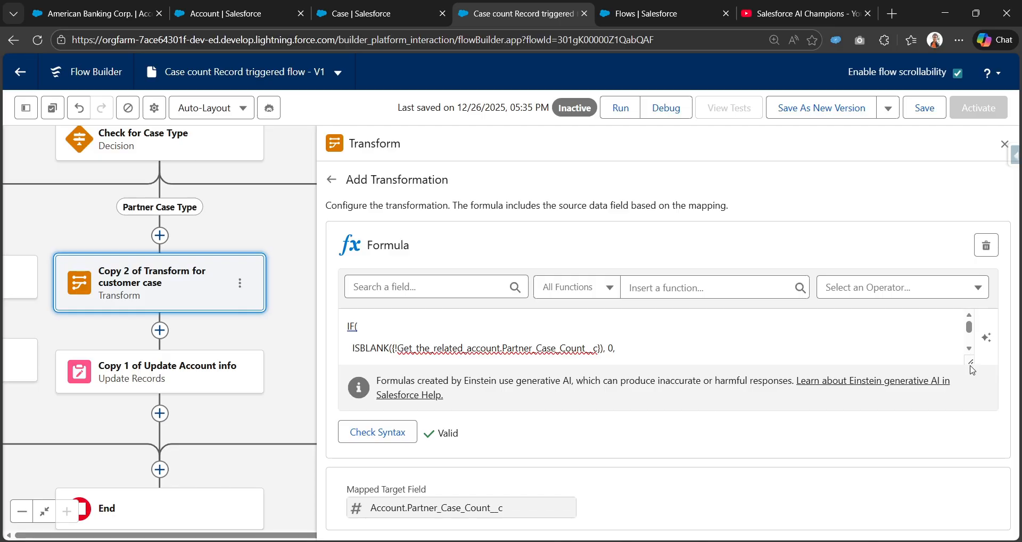
pyautogui.moveTo(970, 364); pyautogui.dragTo(969, 399)
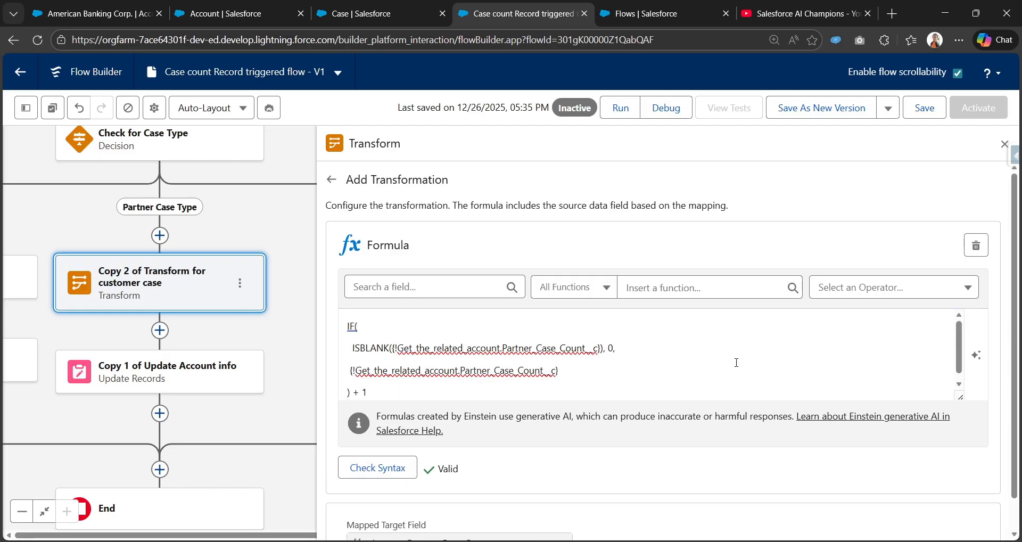
pyautogui.click(975, 362)
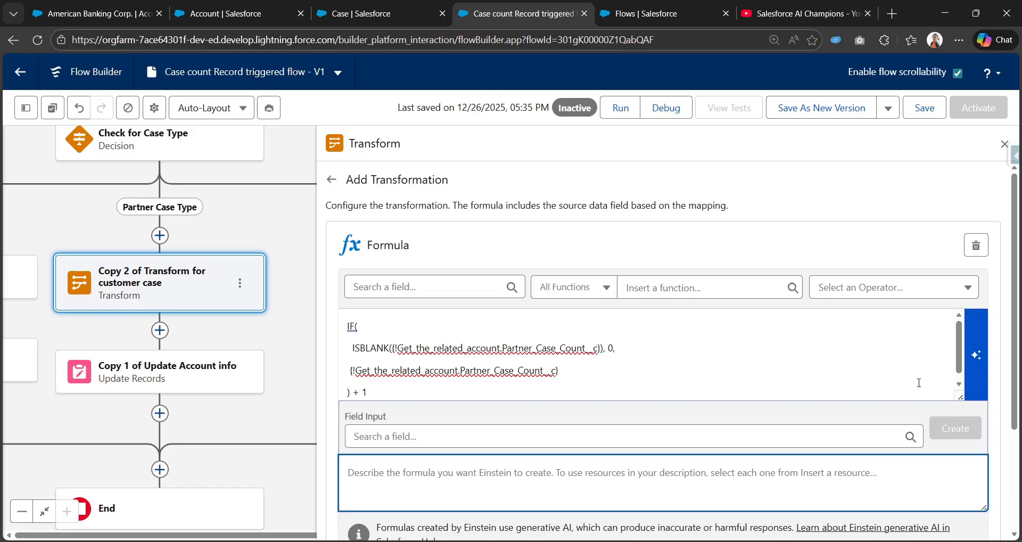
pyautogui.scroll(-1, 725, 390)
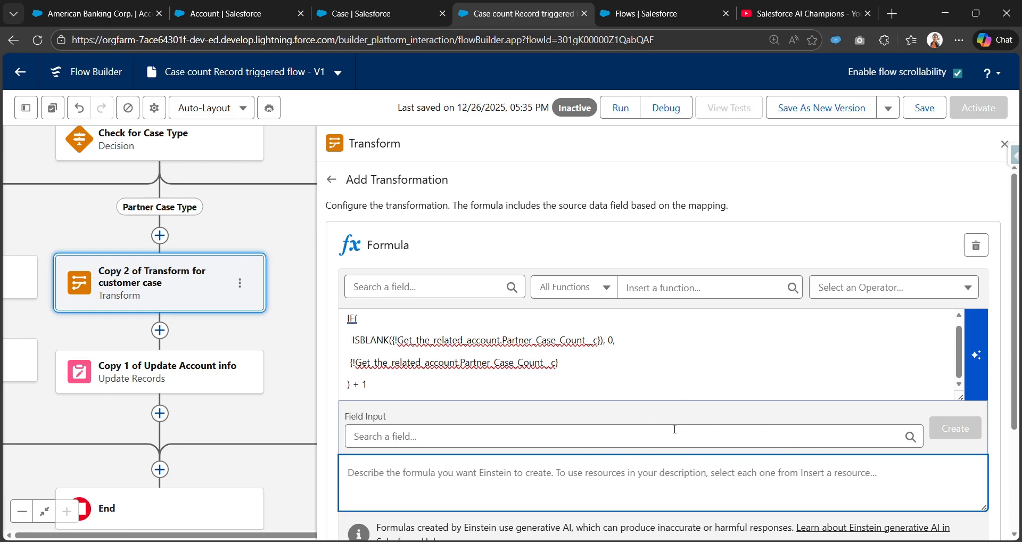
pyautogui.scroll(-3, 896, 424)
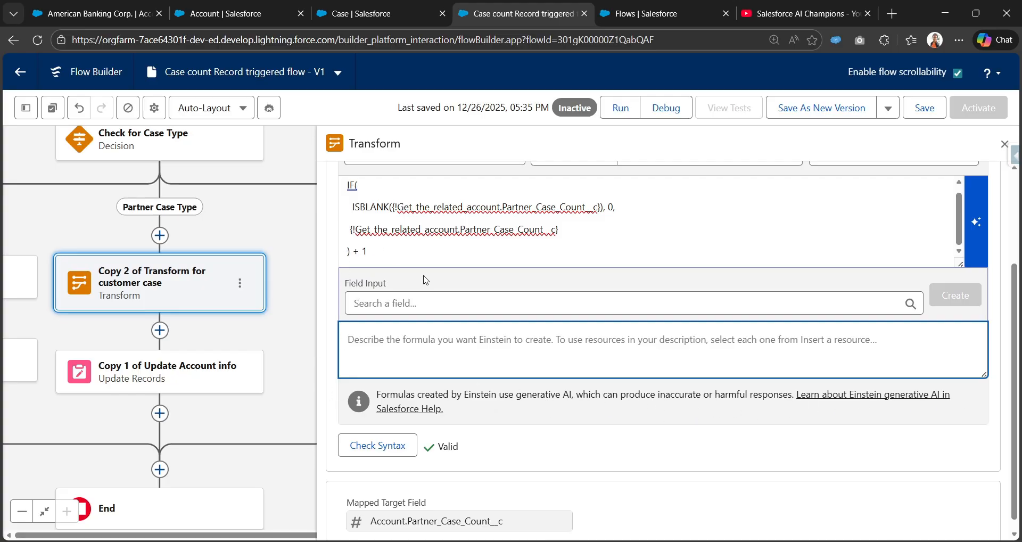
pyautogui.scroll(3, 532, 282)
pyautogui.click(455, 367)
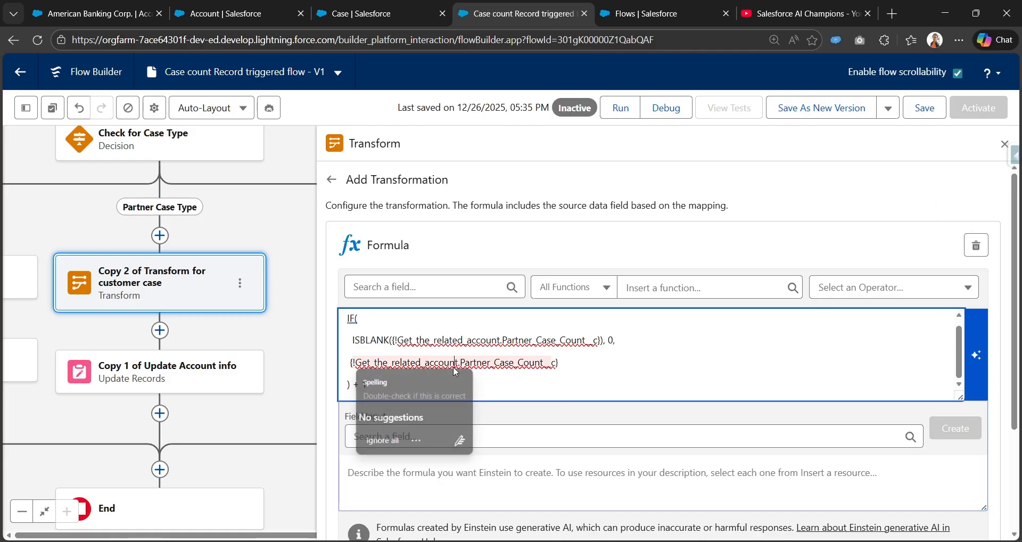
# Recheck the syntax of the Partner_Case_Count__c formula and return to the Transform's field mapping
pyautogui.scroll(-1, 617, 382)
pyautogui.click(637, 314)
pyautogui.scroll(-1, 607, 366)
pyautogui.scroll(-1, 606, 367)
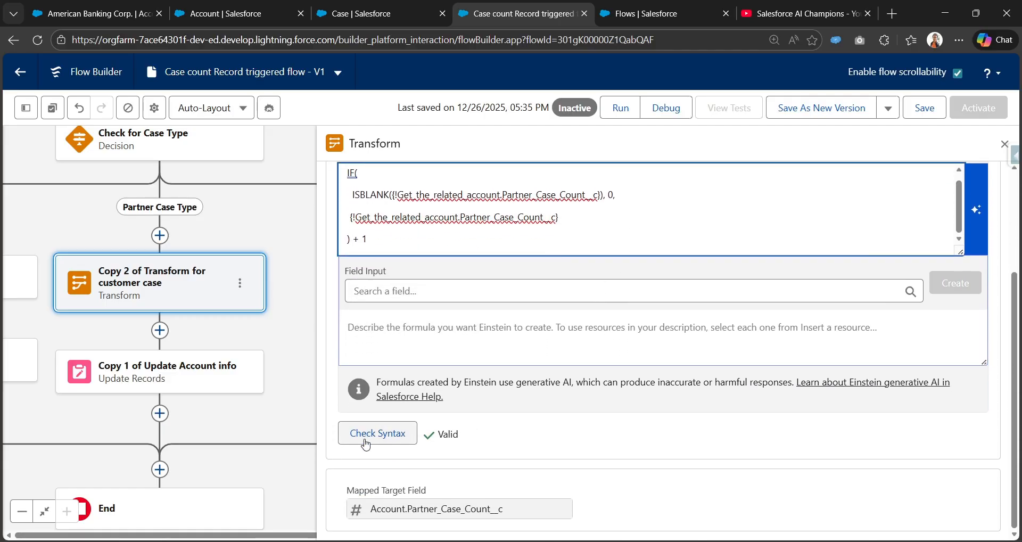
pyautogui.click(376, 432)
pyautogui.scroll(3, 663, 442)
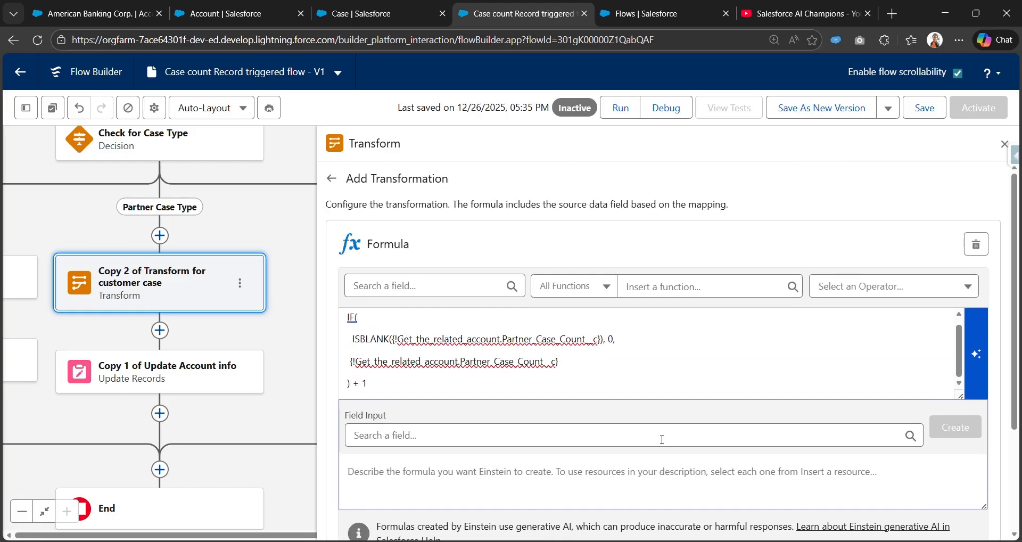
pyautogui.click(330, 180)
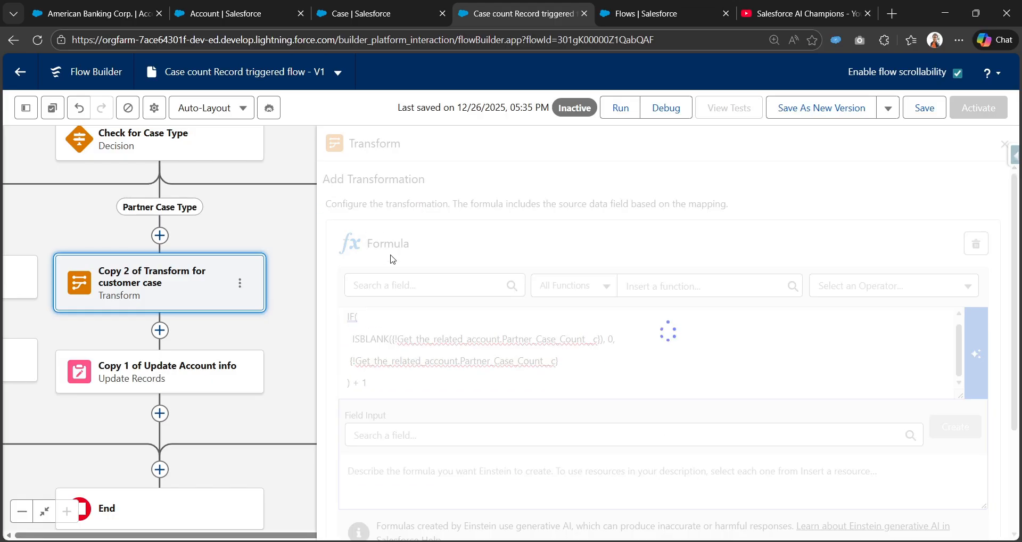
pyautogui.scroll(-20, 708, 419)
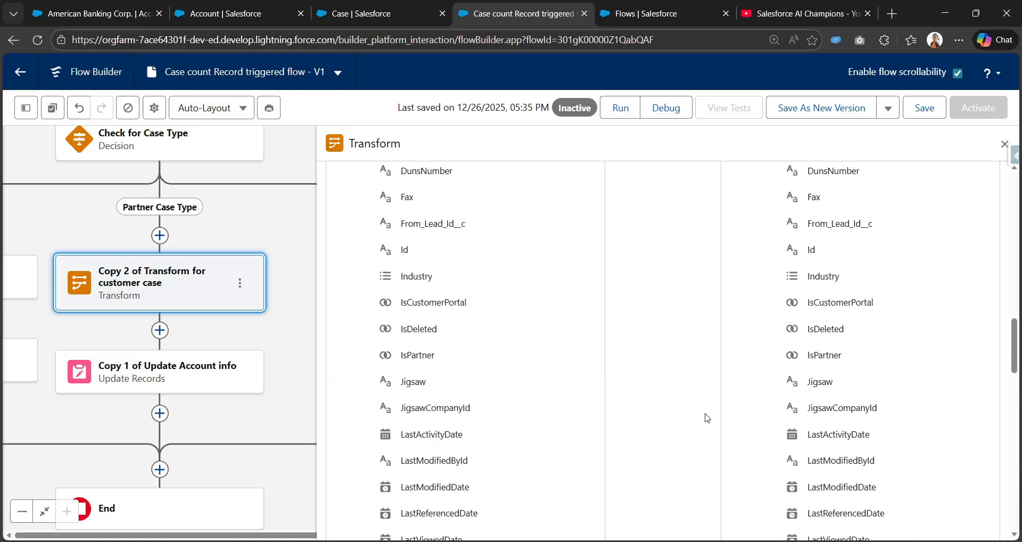
pyautogui.scroll(-3, 705, 417)
# Relabel the copied Update Records element "Copy 1 of Update Account info for partner case" and regenerate its API name from the label
pyautogui.click(166, 371)
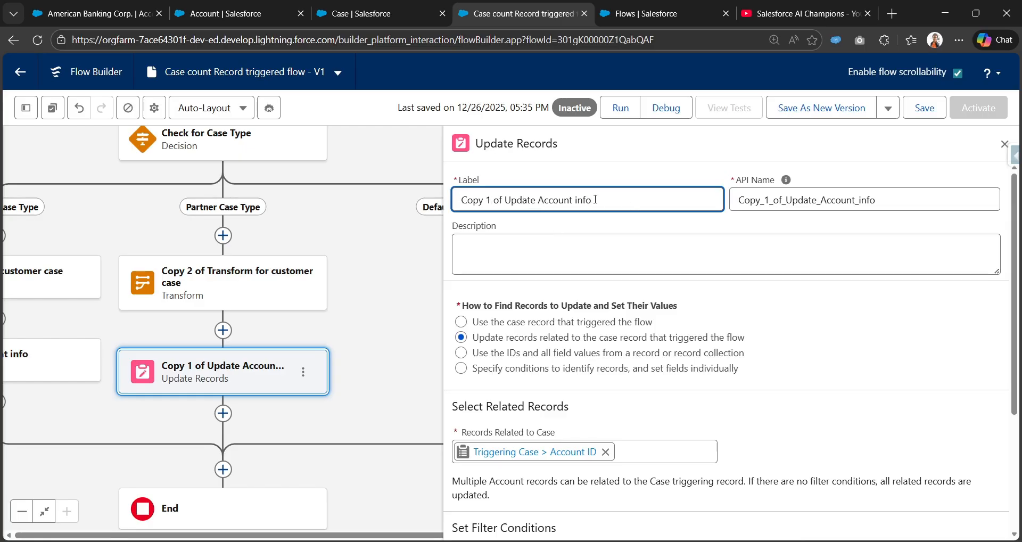
pyautogui.write('Updat')
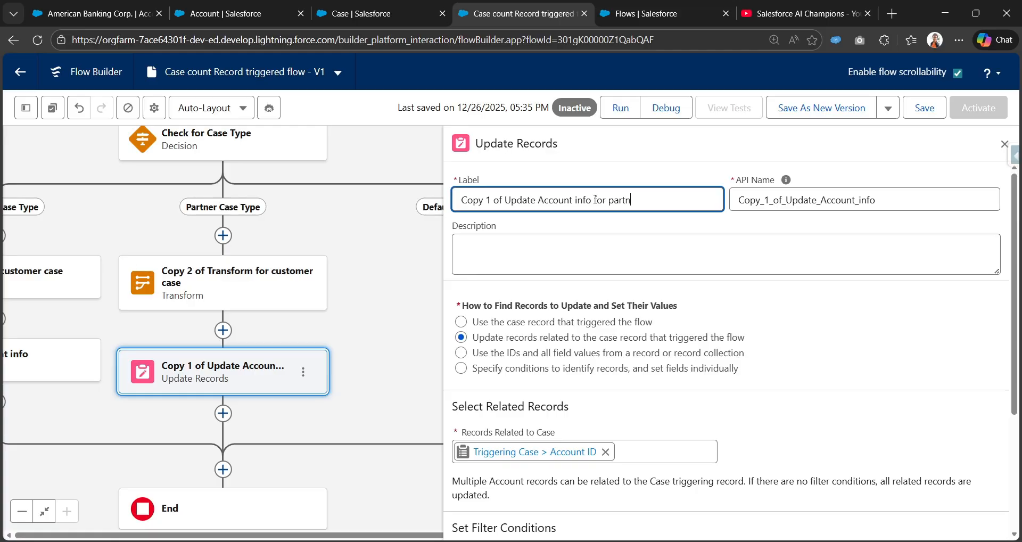
pyautogui.write('er cas')
pyautogui.press('Tab')
pyautogui.press('Tab')
pyautogui.press('BackSpace')
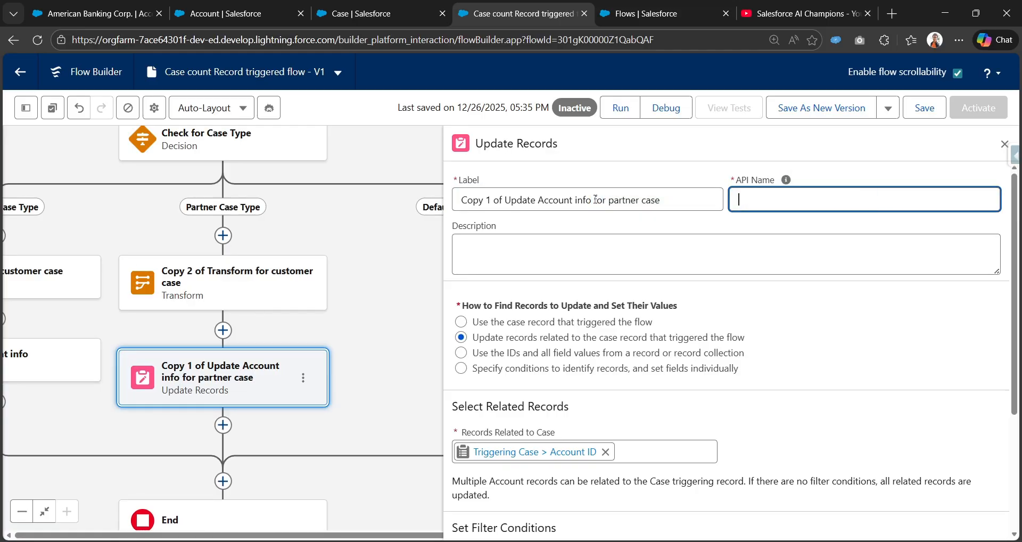
pyautogui.click(595, 199)
pyautogui.press('Tab')
pyautogui.scroll(-4, 557, 349)
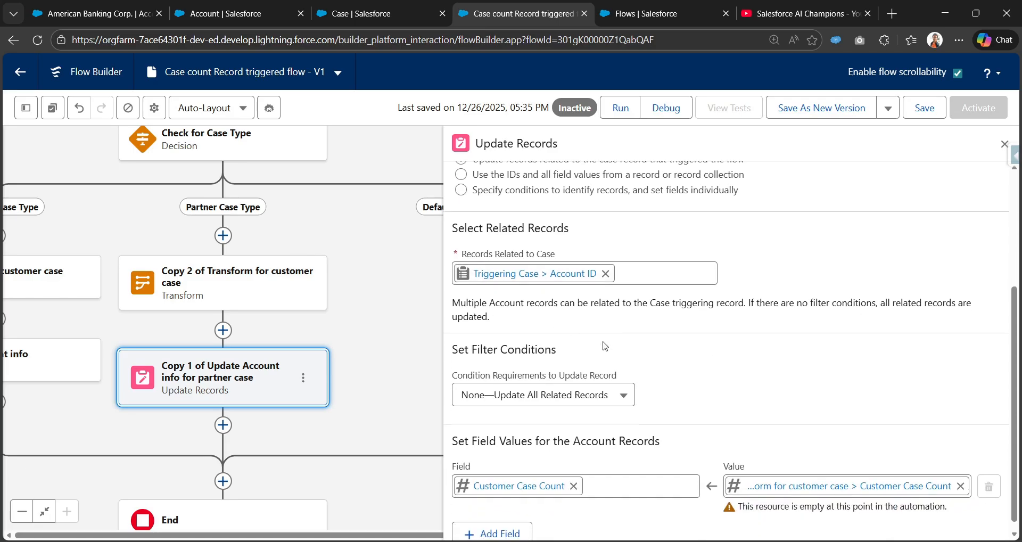
# Replace Customer Case Count with Partner Case Count as the Account field that the partner case Update Records element sets
pyautogui.scroll(1, 527, 208)
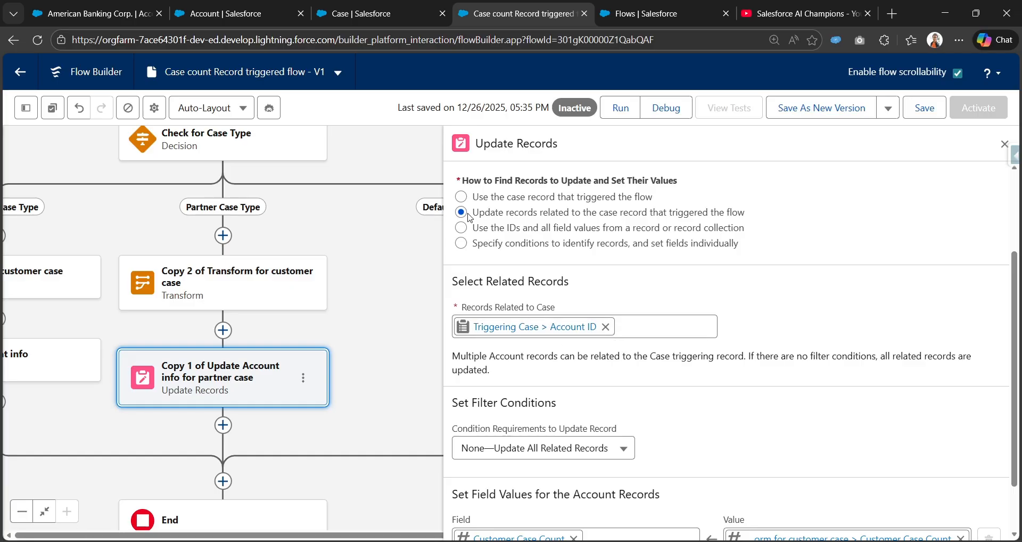
pyautogui.moveTo(473, 216); pyautogui.dragTo(754, 216)
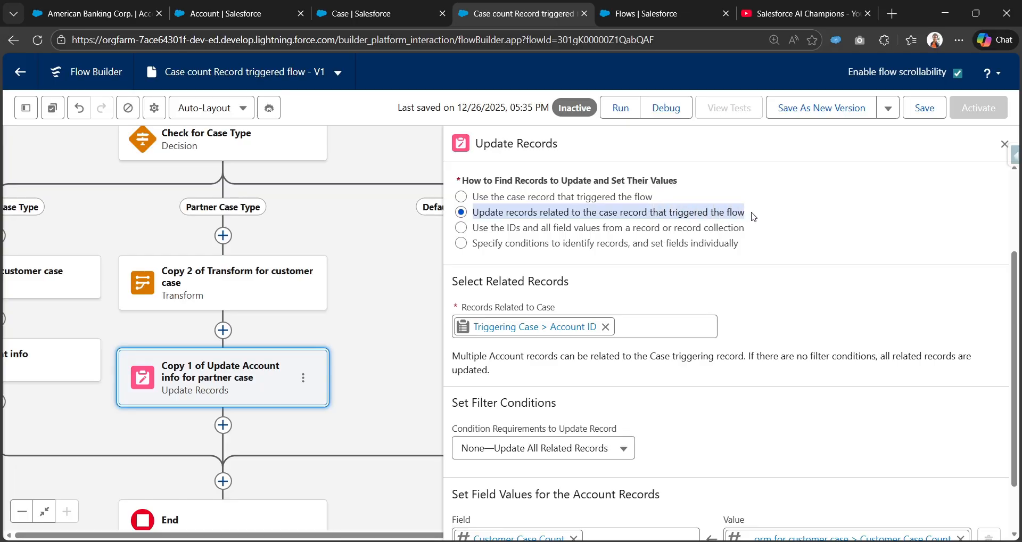
pyautogui.scroll(-1, 672, 346)
pyautogui.scroll(-1, 672, 346)
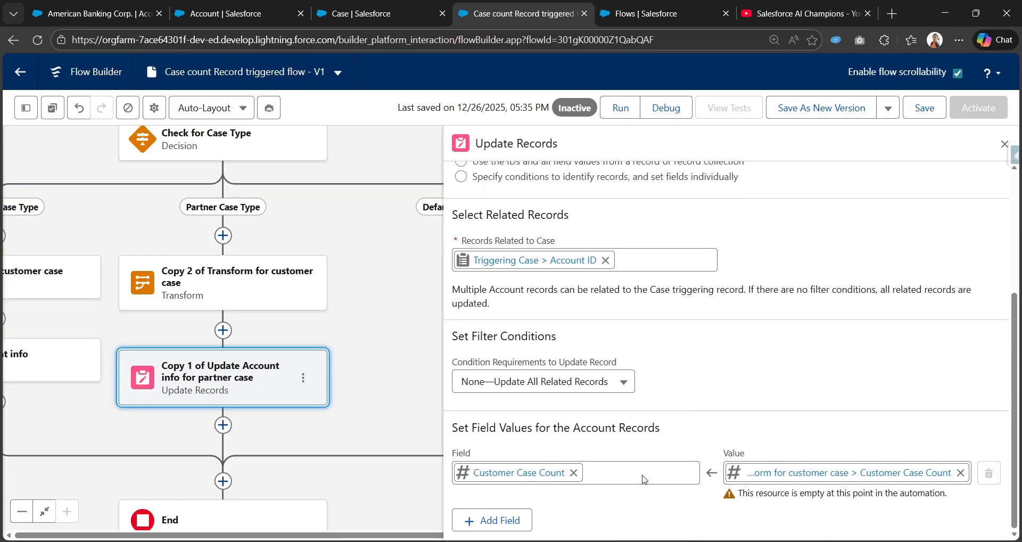
pyautogui.click(572, 473)
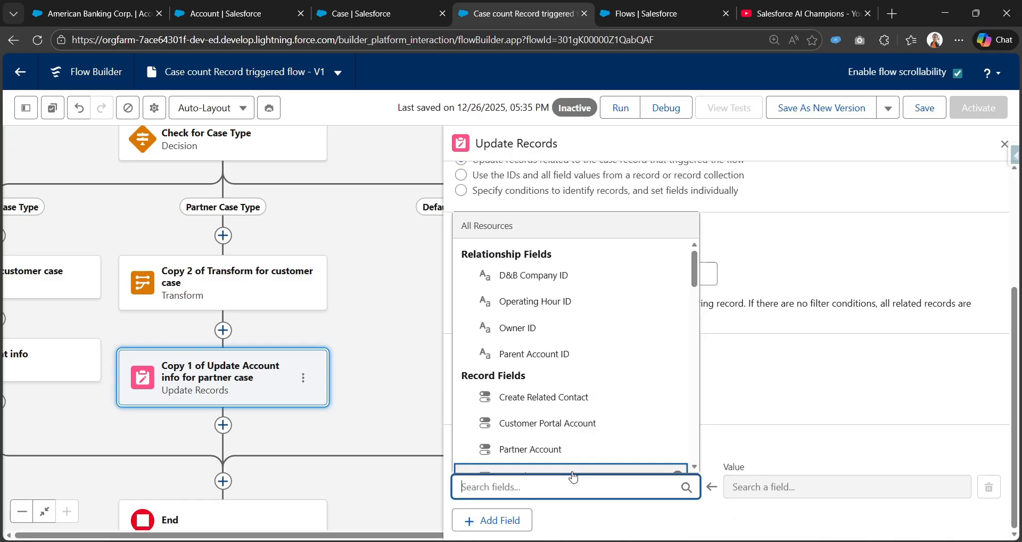
pyautogui.write('partn')
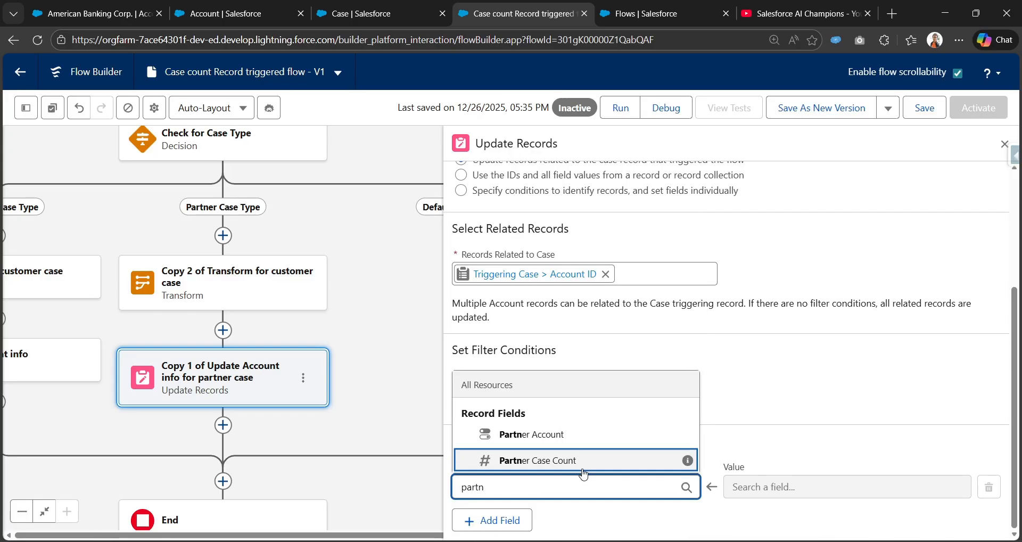
pyautogui.click(584, 460)
# Set the field's value to Partner Case Count of the Account from Copy 2 of Transform for customer case, and save the flow
pyautogui.click(852, 487)
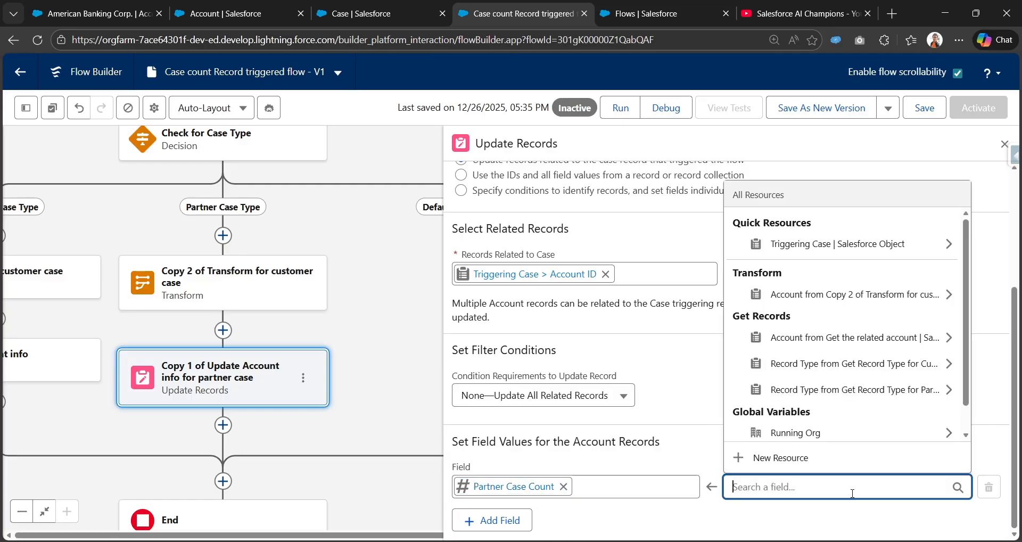
pyautogui.write('trans')
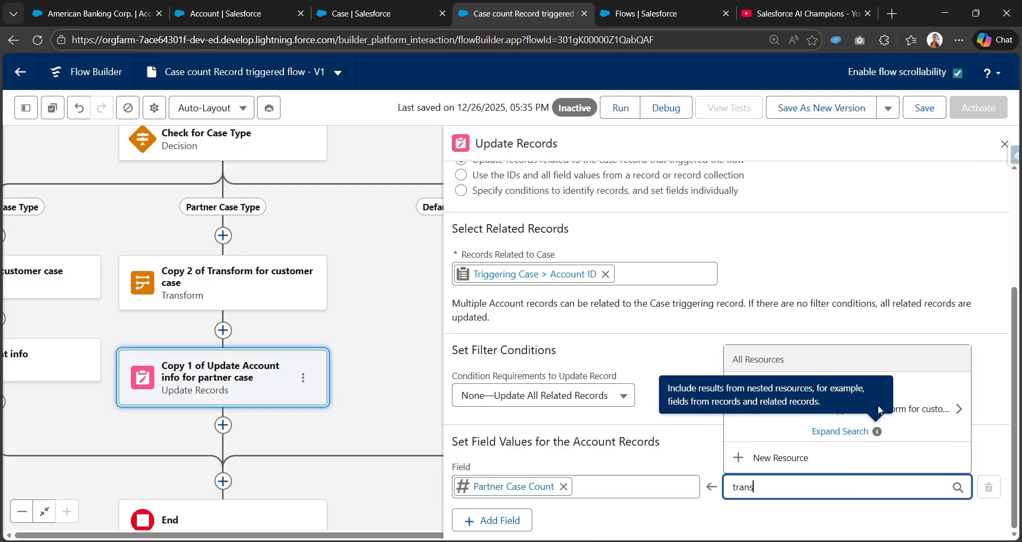
pyautogui.click(904, 412)
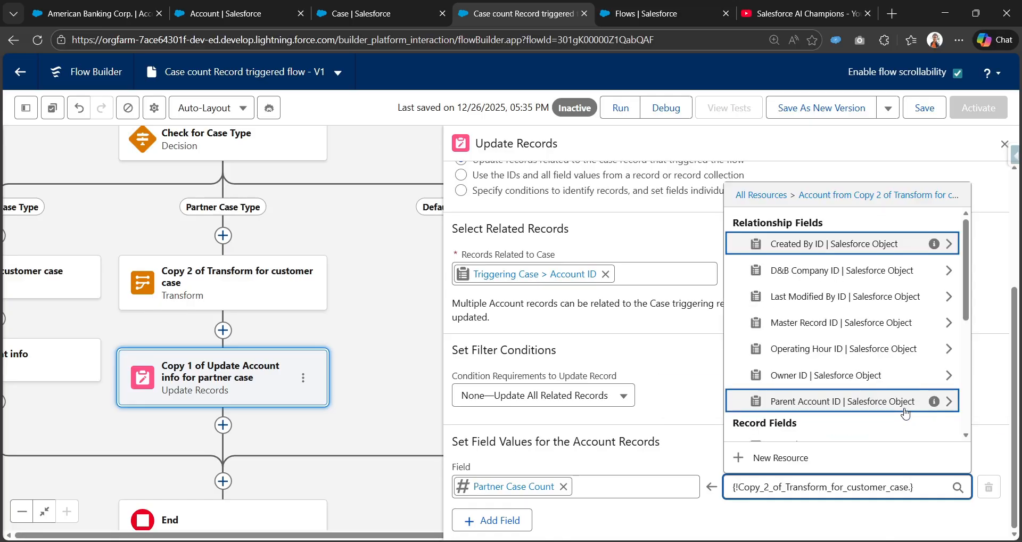
pyautogui.write('par')
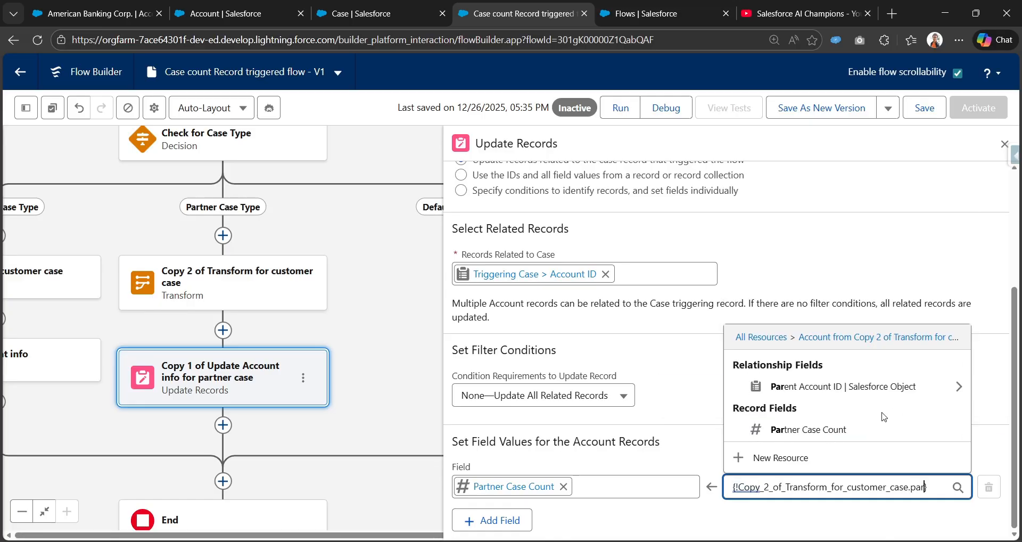
pyautogui.click(859, 429)
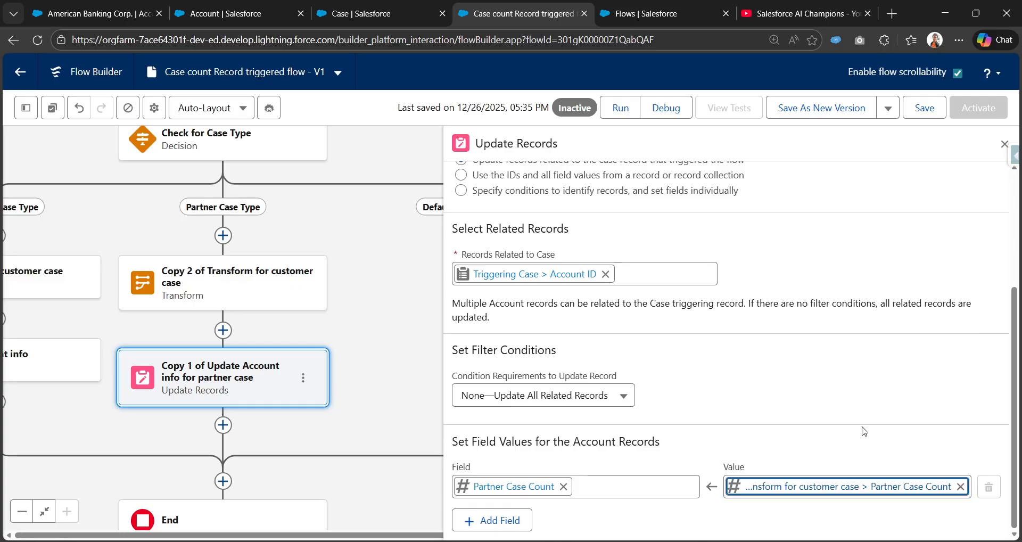
pyautogui.click(935, 112)
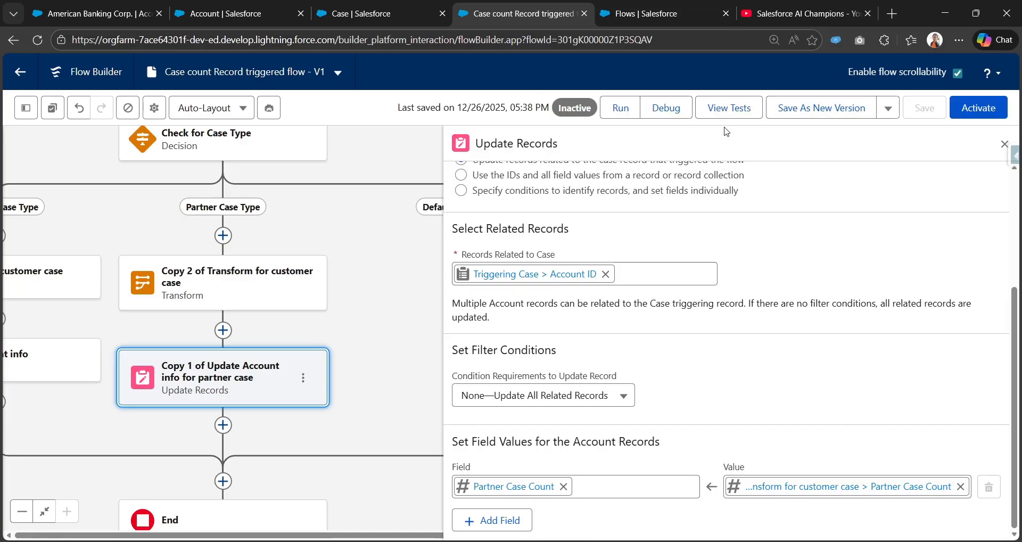
# Run a debug of the flow with case 00001059 as the triggering record
pyautogui.click(681, 109)
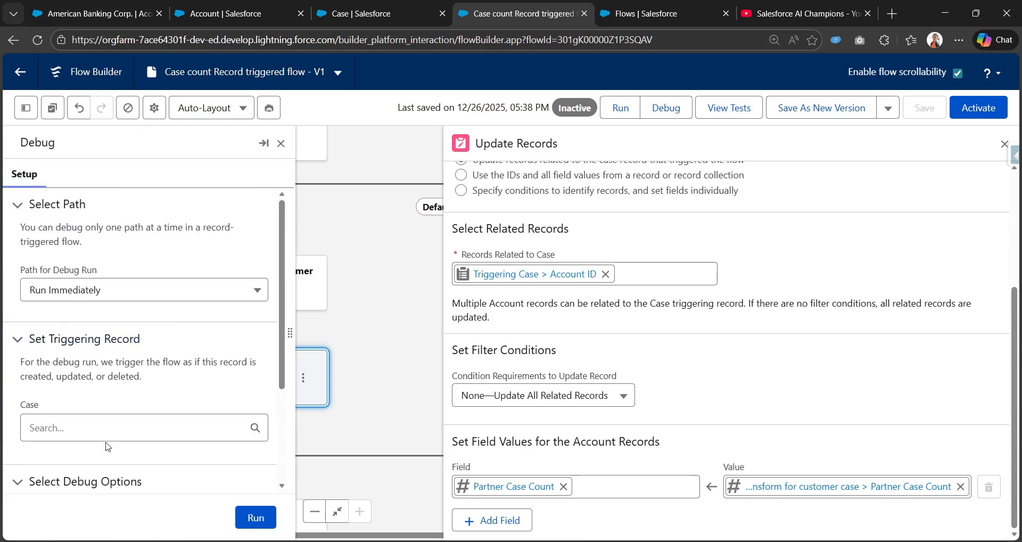
pyautogui.scroll(-1, 107, 446)
pyautogui.click(137, 359)
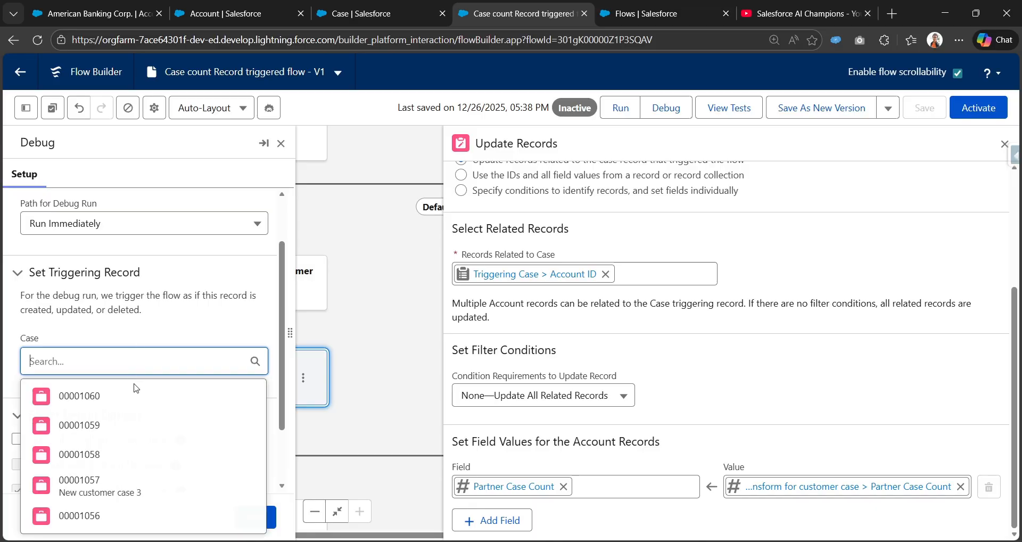
pyautogui.click(126, 425)
pyautogui.scroll(-2, 106, 372)
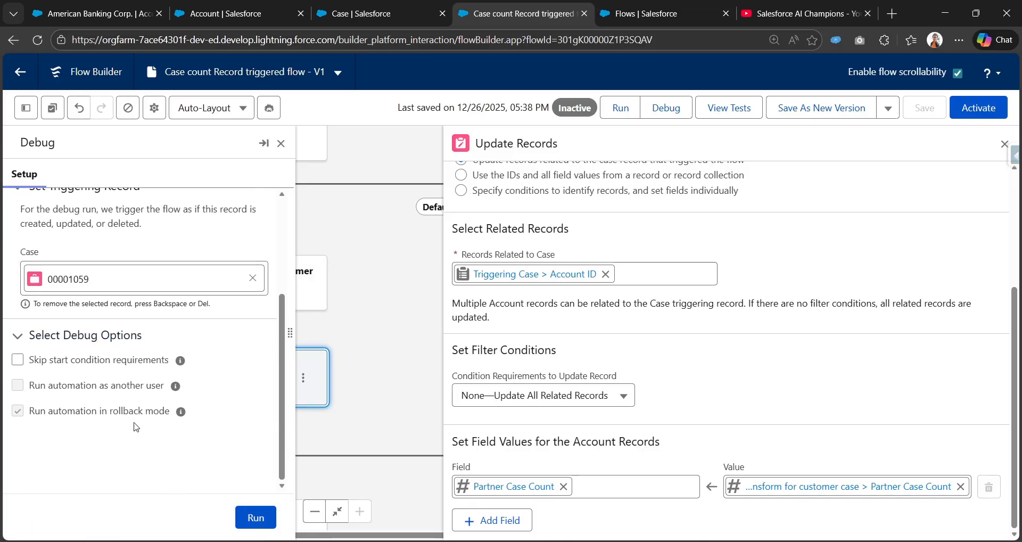
pyautogui.click(252, 519)
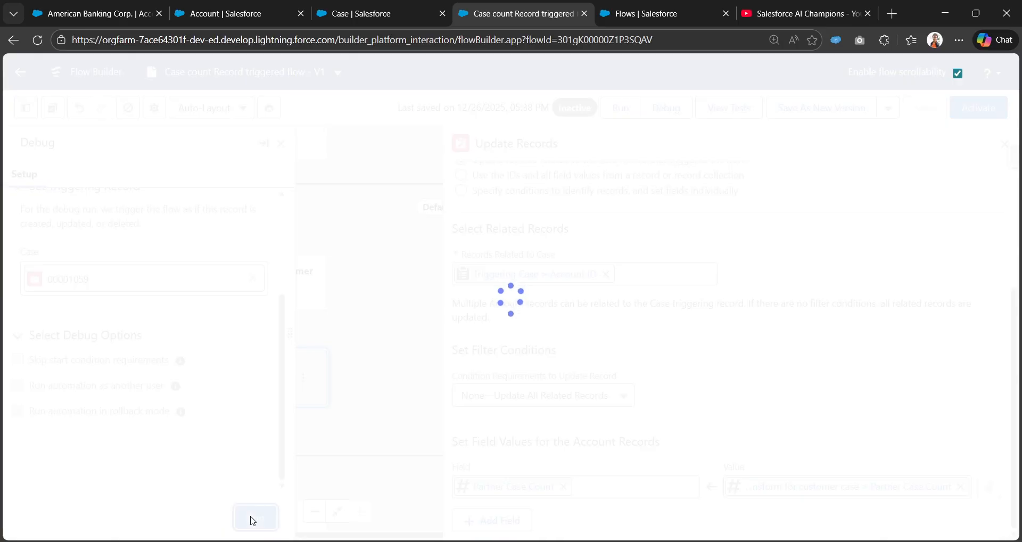
# Examine the executed decision outcome and the Transform's target data for Partner_Case_Count__c in the debug log
pyautogui.scroll(-1, 176, 427)
pyautogui.scroll(-10, 175, 427)
pyautogui.scroll(3, 175, 427)
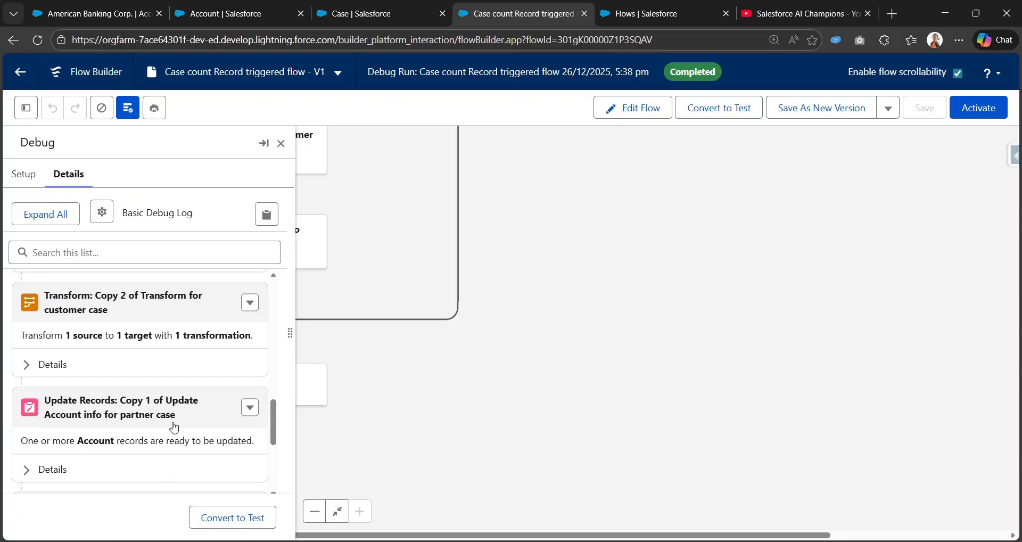
pyautogui.click(30, 363)
pyautogui.scroll(-1, 30, 372)
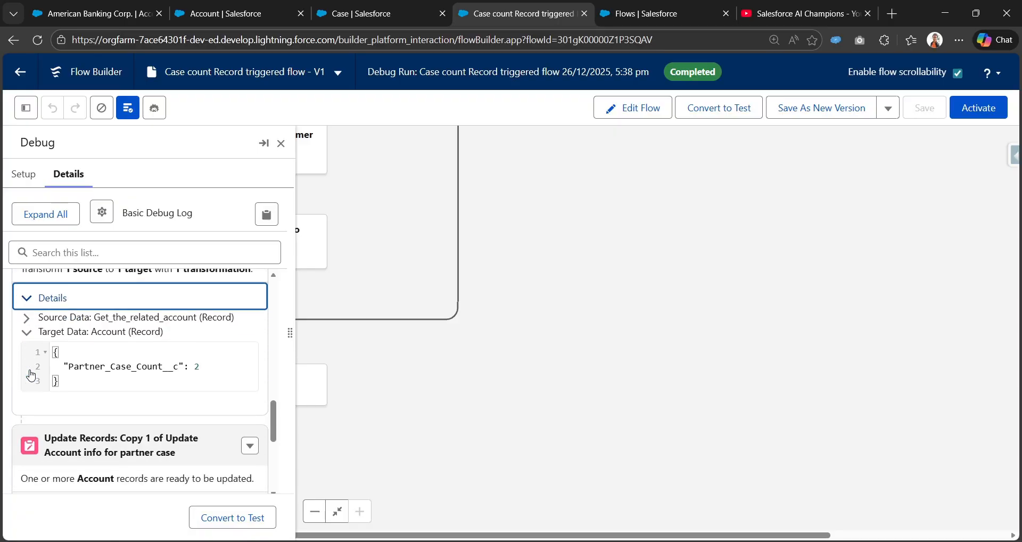
pyautogui.moveTo(57, 371); pyautogui.dragTo(208, 369)
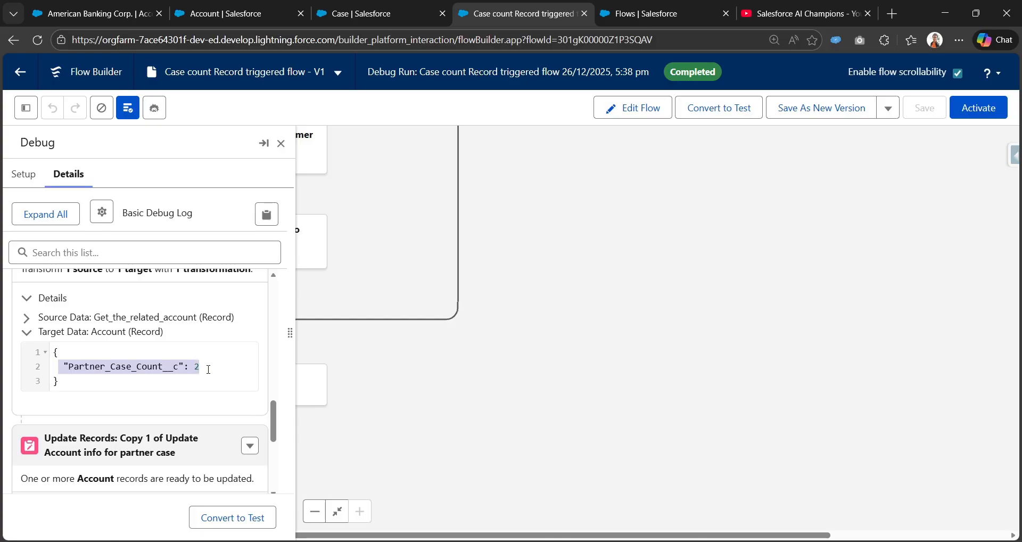
pyautogui.scroll(4, 198, 391)
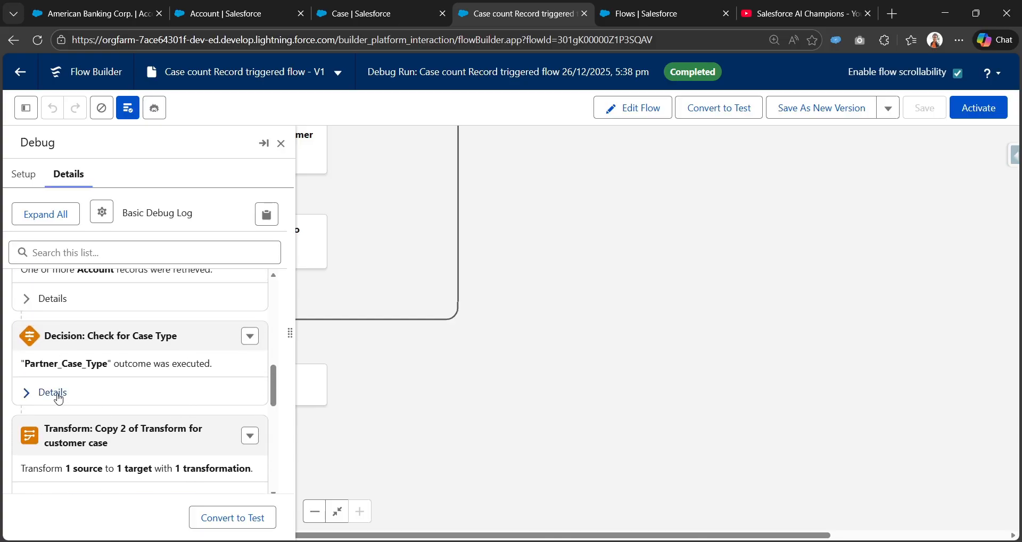
pyautogui.scroll(-4, 155, 394)
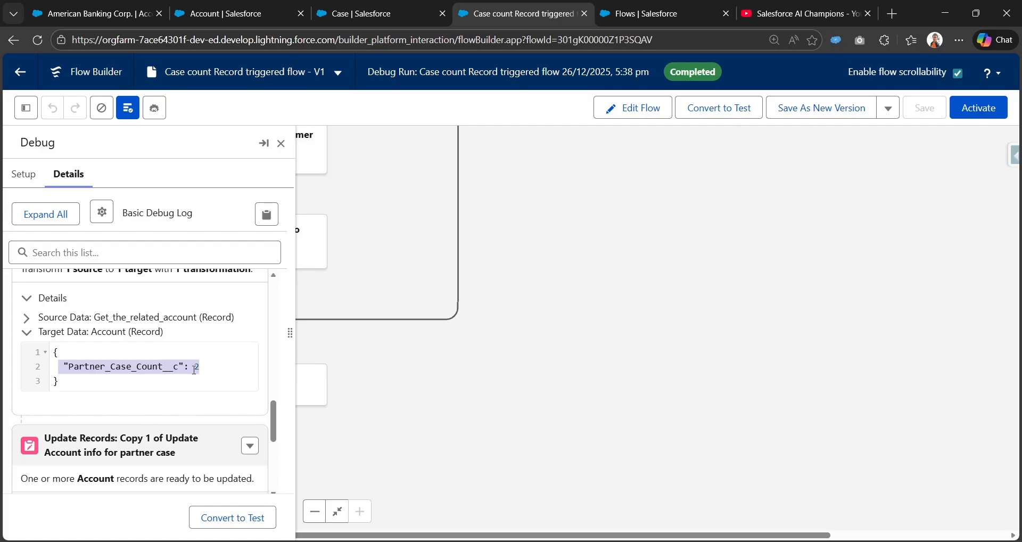
# Examine the debug details of the Update Records element for the partner case
pyautogui.scroll(-3, 132, 408)
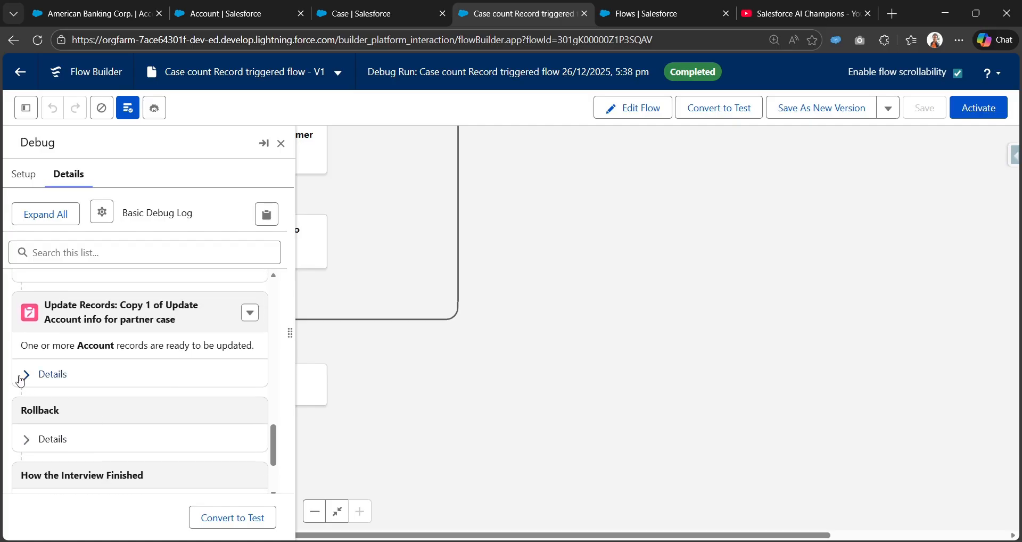
pyautogui.click(23, 373)
pyautogui.scroll(-1, 109, 413)
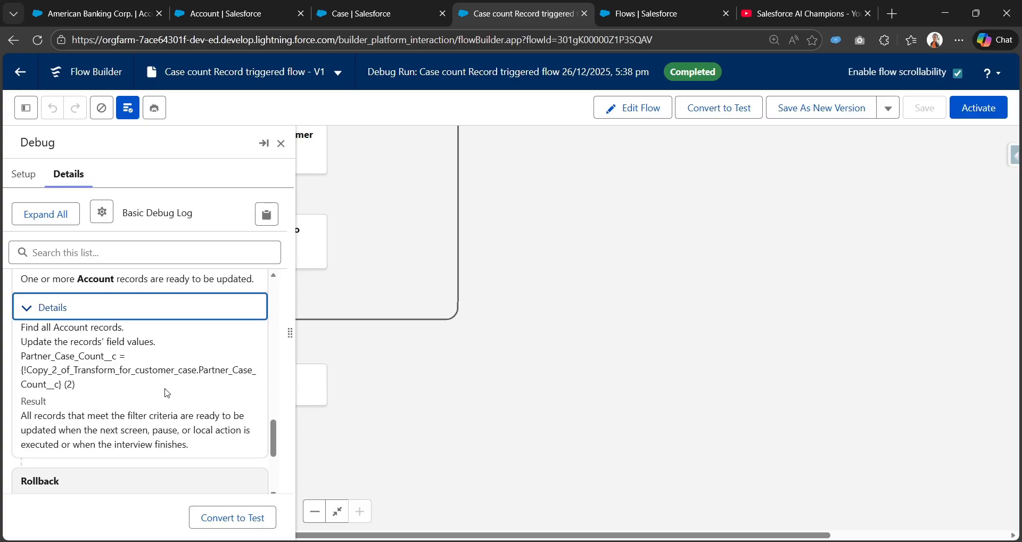
# Leave the debug results, return to editing the flow, and activate it
pyautogui.click(280, 143)
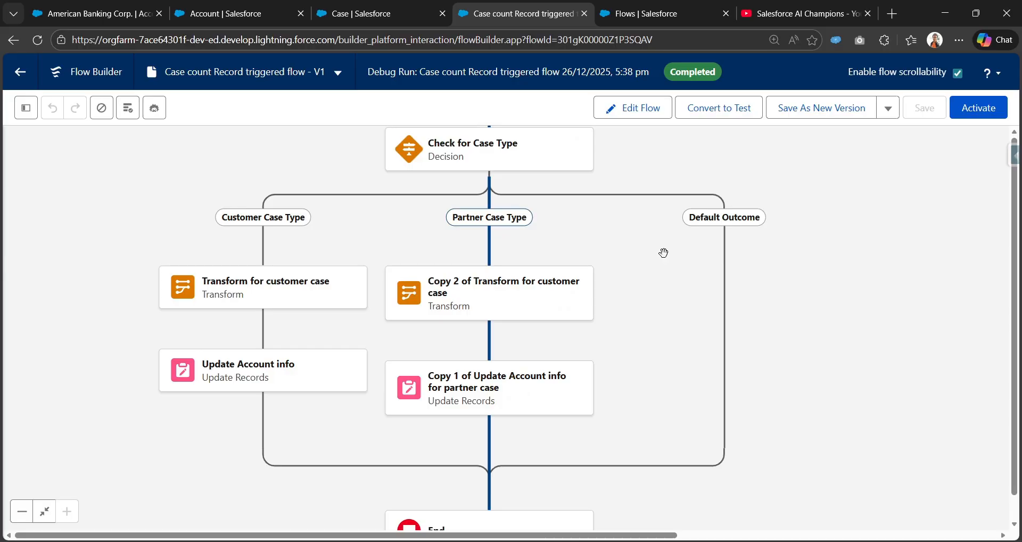
pyautogui.click(629, 121)
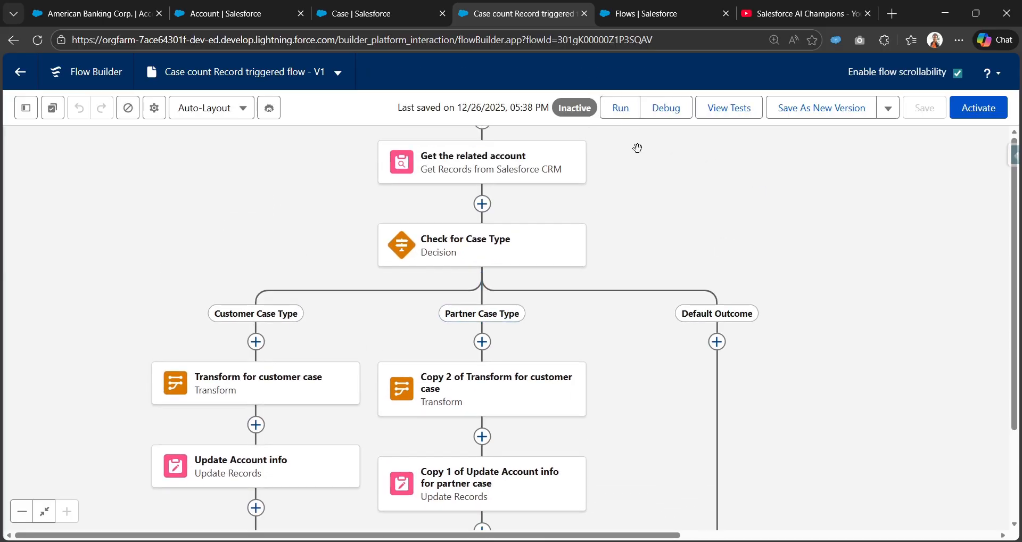
pyautogui.click(983, 122)
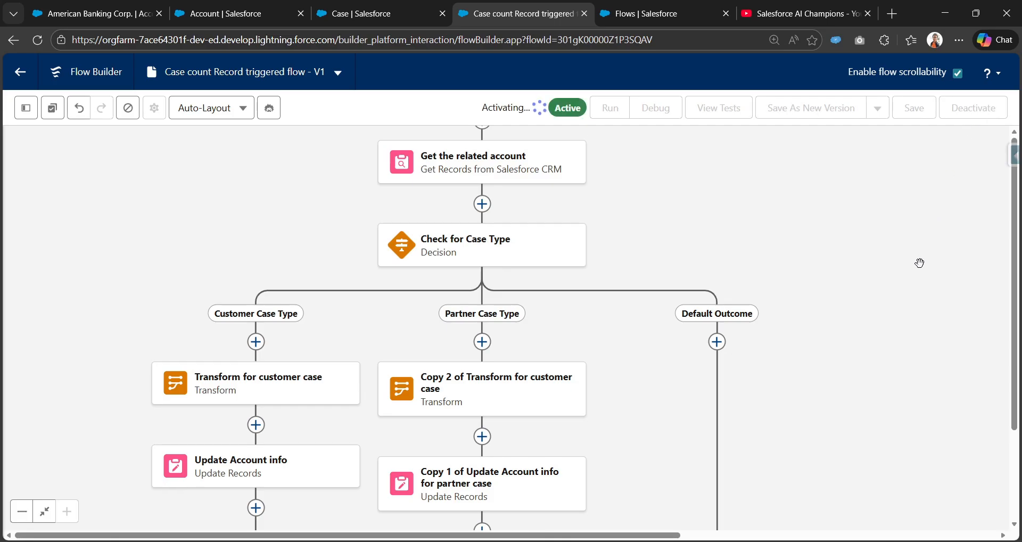
# Open the Greenwich Media account's details and check its Customer Case Count and Partner Case Count fields
pyautogui.moveTo(636, 161); pyautogui.dragTo(688, 245)
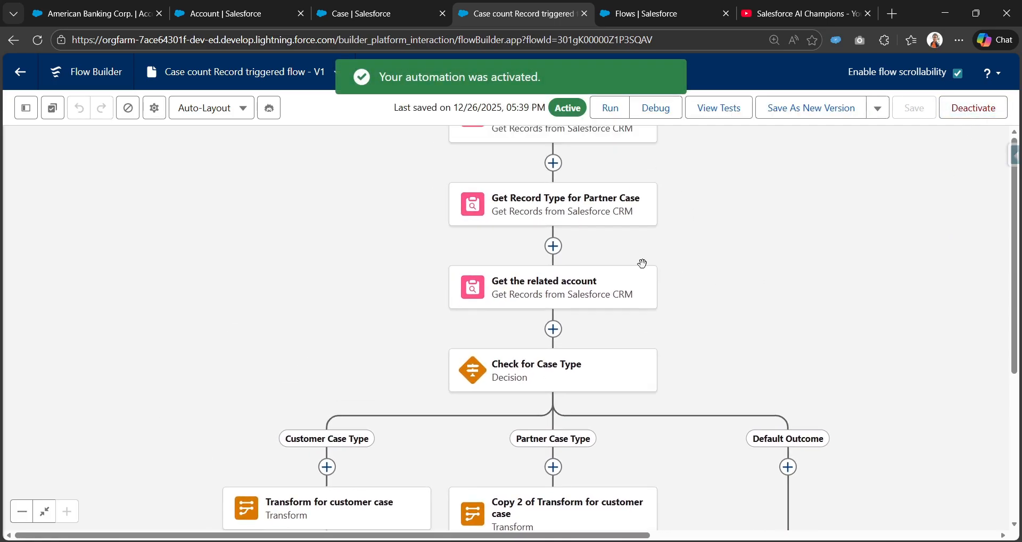
pyautogui.click(107, 14)
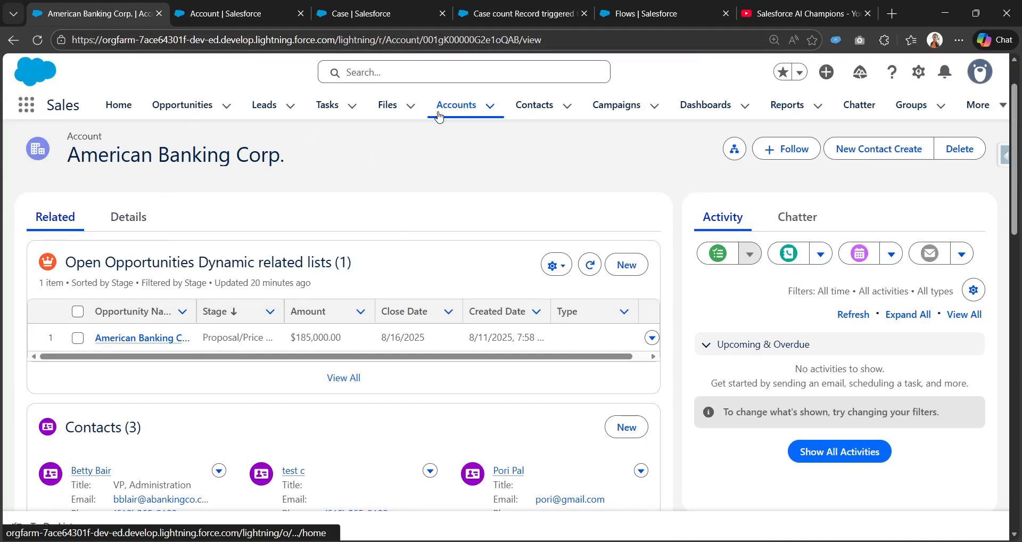
pyautogui.click(438, 115)
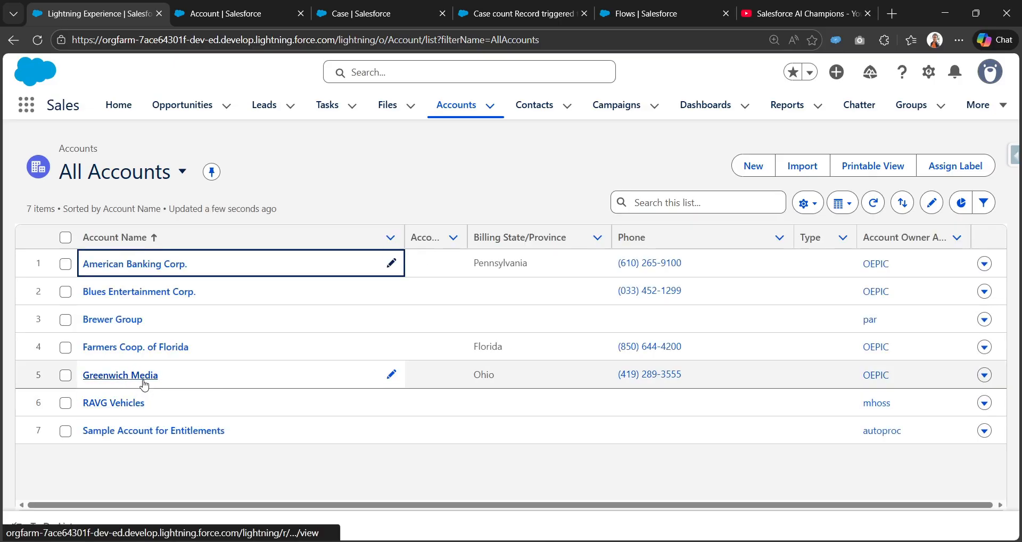
pyautogui.click(143, 375)
pyautogui.click(127, 278)
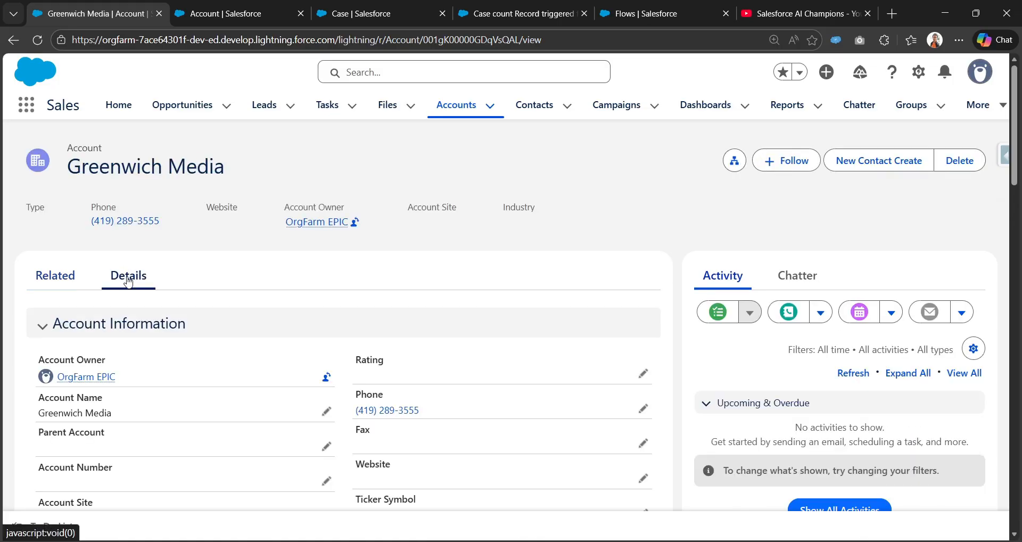
pyautogui.scroll(-10, 131, 298)
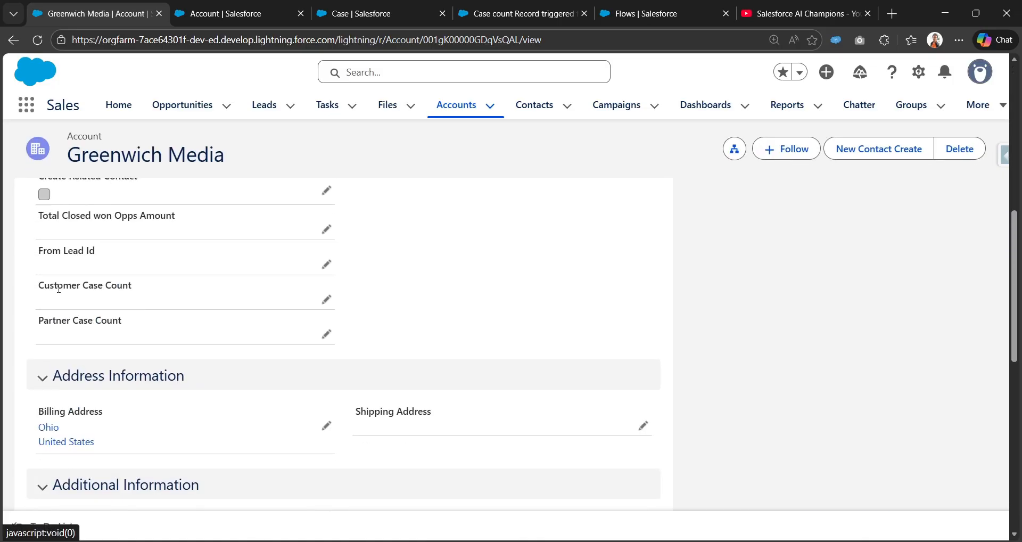
pyautogui.moveTo(33, 290); pyautogui.dragTo(36, 323)
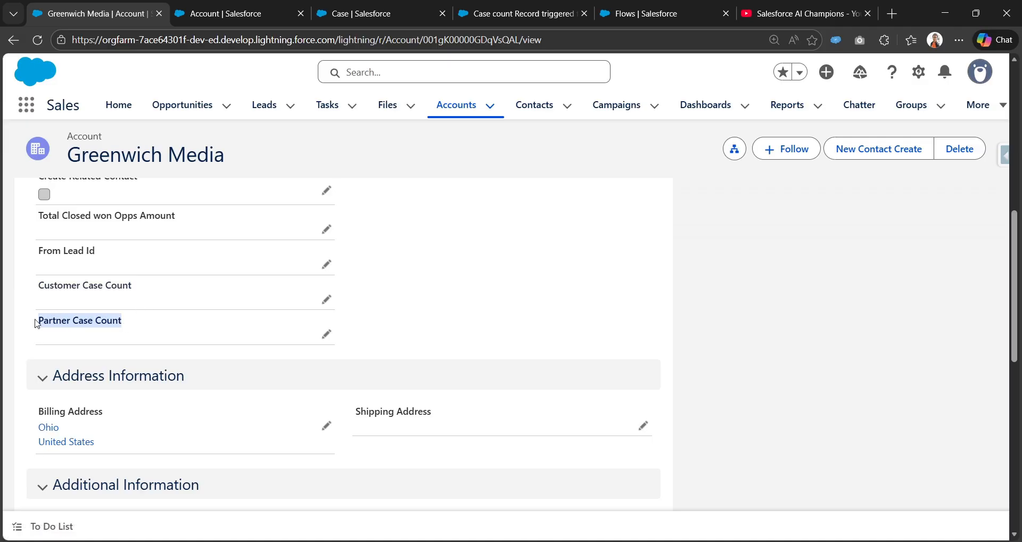
# Start a new case with the Customer Case record type from Greenwich Media's related cases
pyautogui.scroll(10, 246, 342)
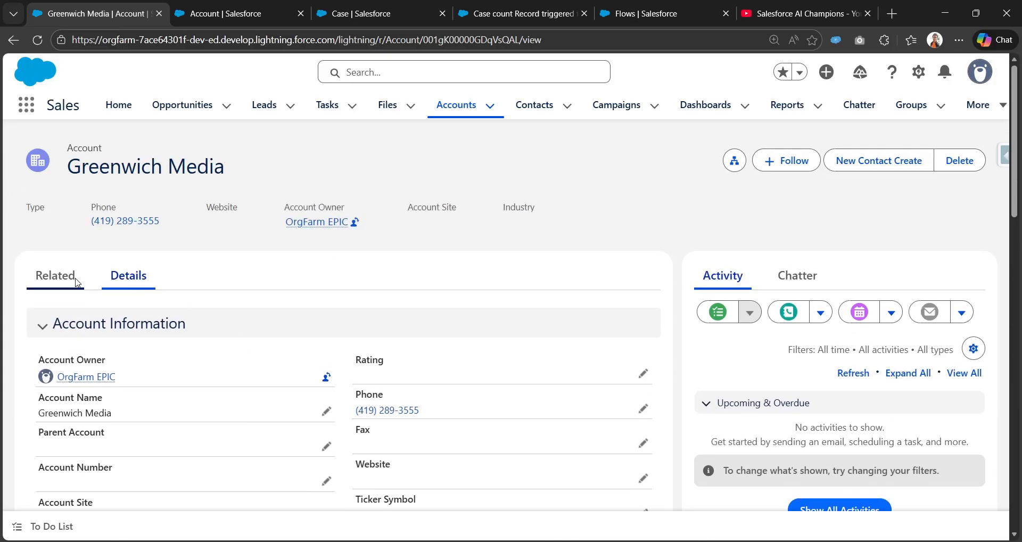
pyautogui.click(55, 275)
pyautogui.scroll(-10, 188, 382)
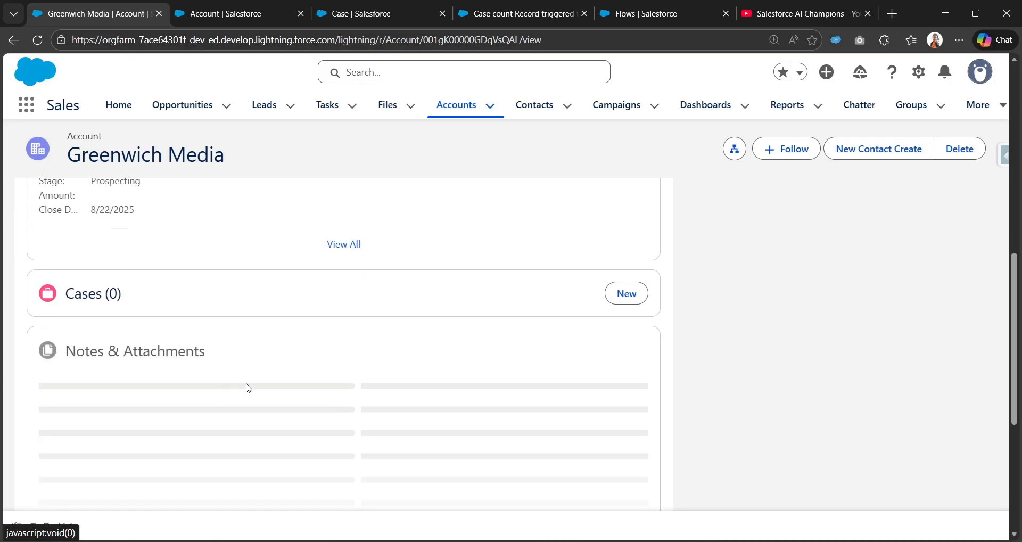
pyautogui.click(627, 319)
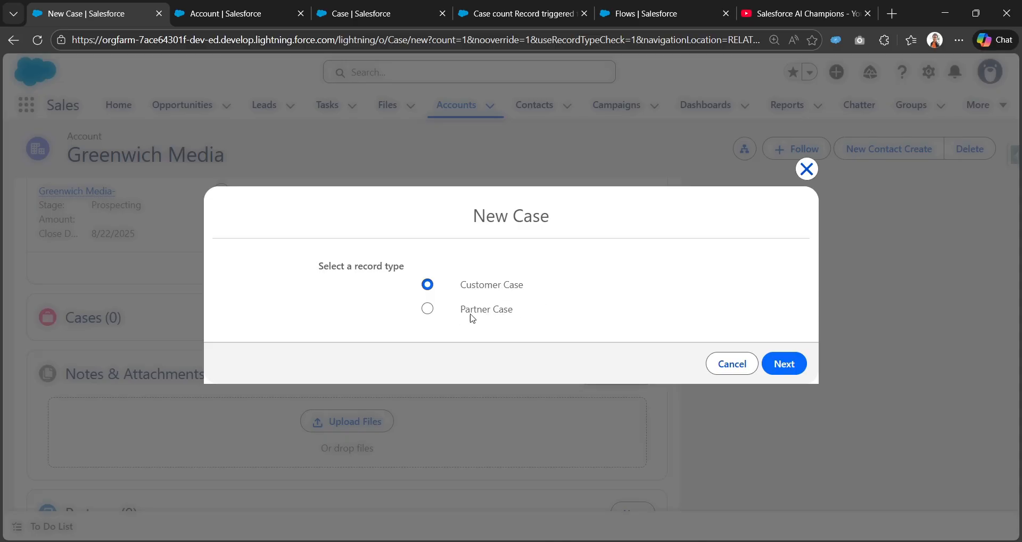
pyautogui.click(786, 372)
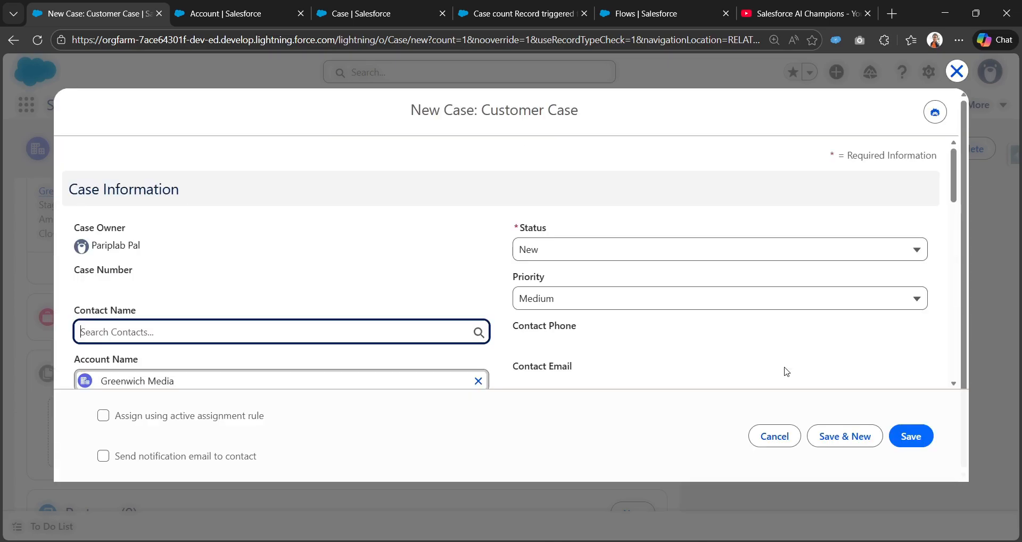
# Set the customer case's origin to Phone and its product to GC1040
pyautogui.scroll(-3, 535, 316)
pyautogui.click(609, 296)
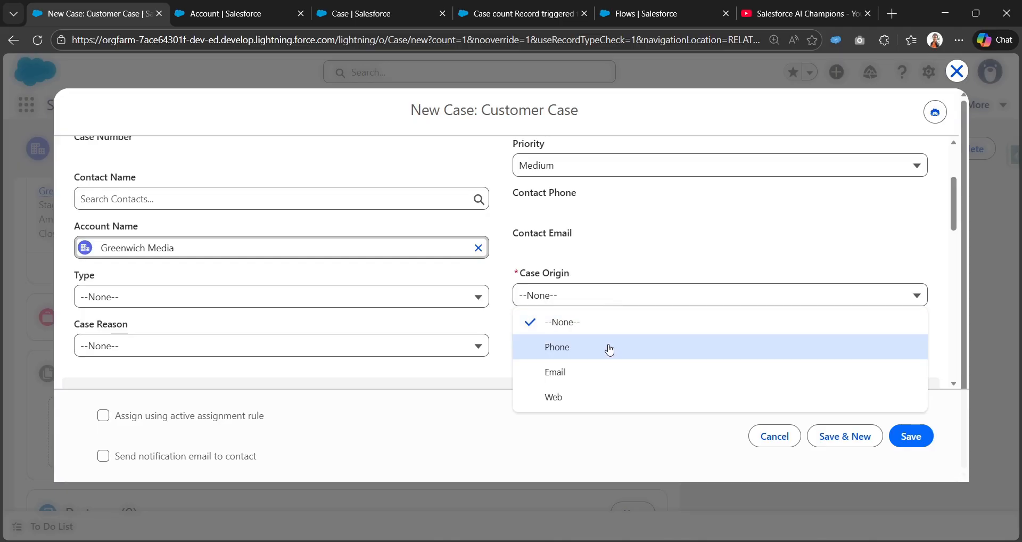
pyautogui.click(609, 346)
pyautogui.scroll(-6, 358, 342)
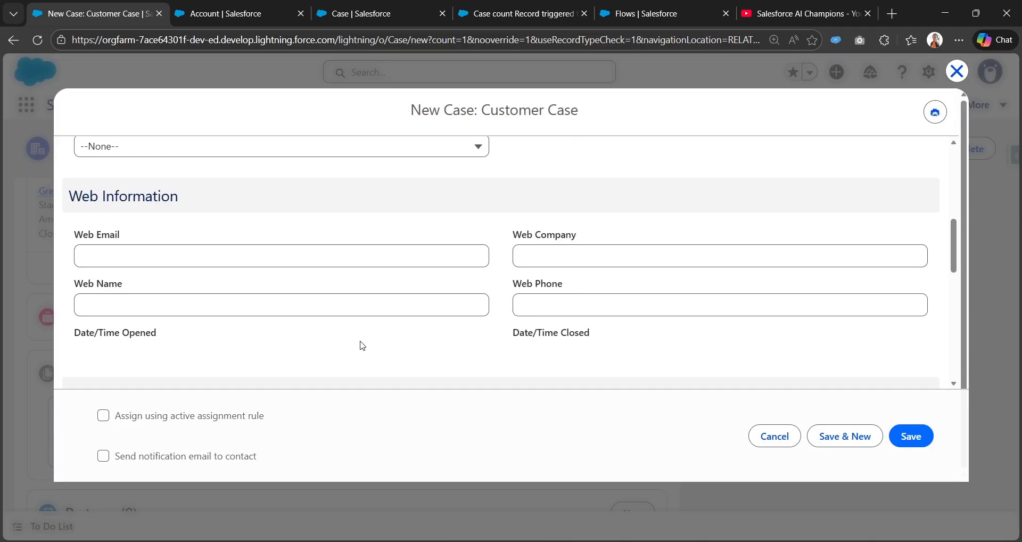
pyautogui.click(338, 255)
pyautogui.click(324, 309)
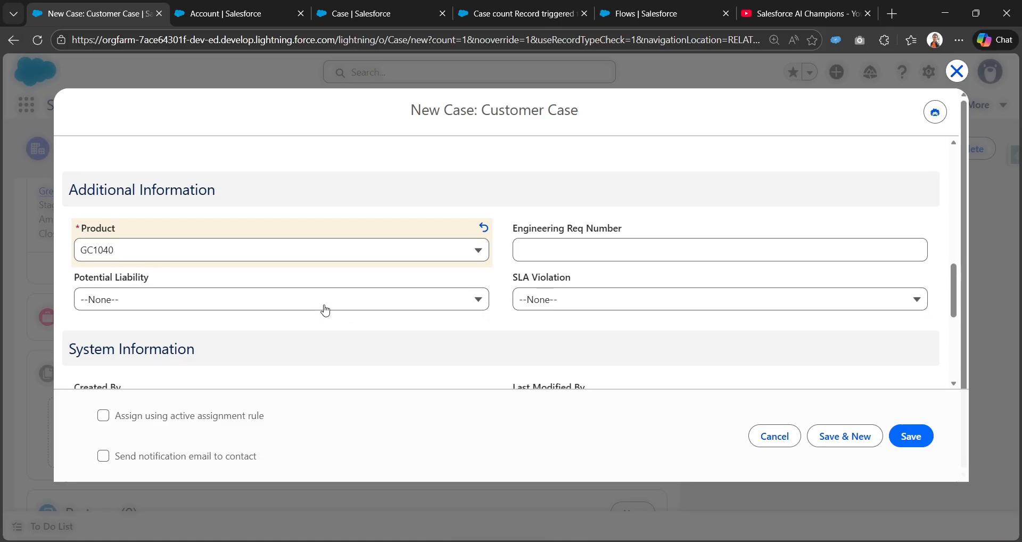
# Enter "Customer Support case 01" as the customer case's subject and save the case
pyautogui.scroll(-5, 324, 309)
pyautogui.click(362, 218)
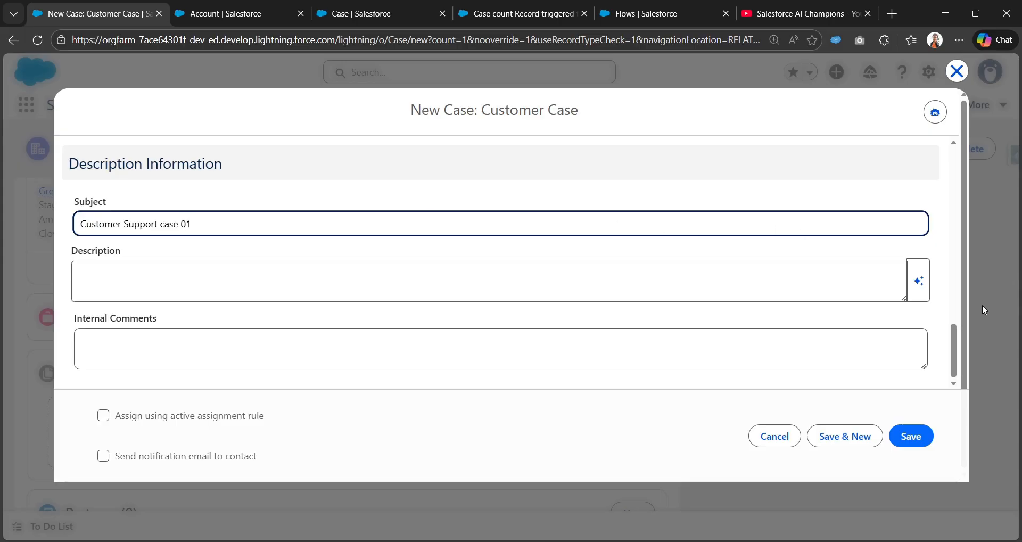
pyautogui.click(914, 438)
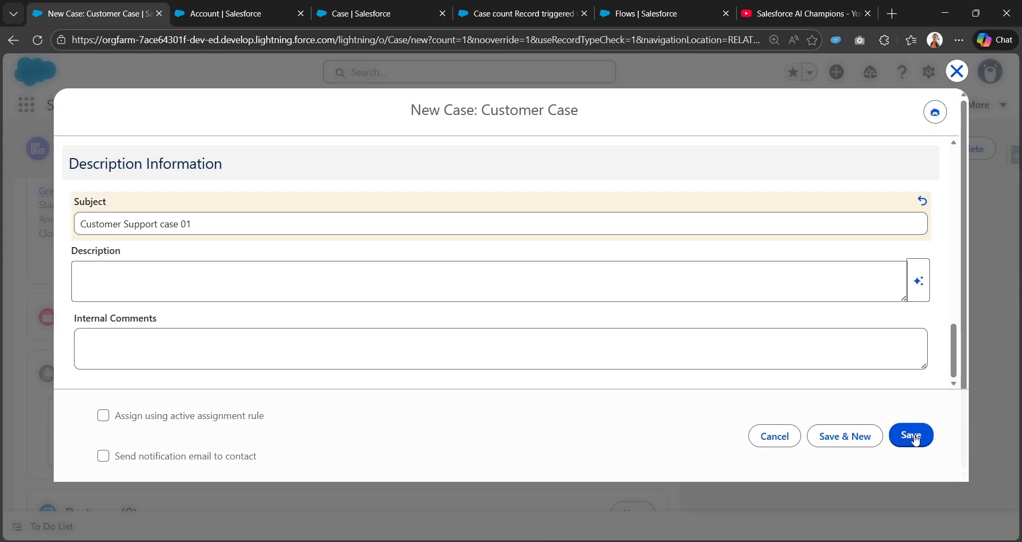
pyautogui.scroll(3, 268, 345)
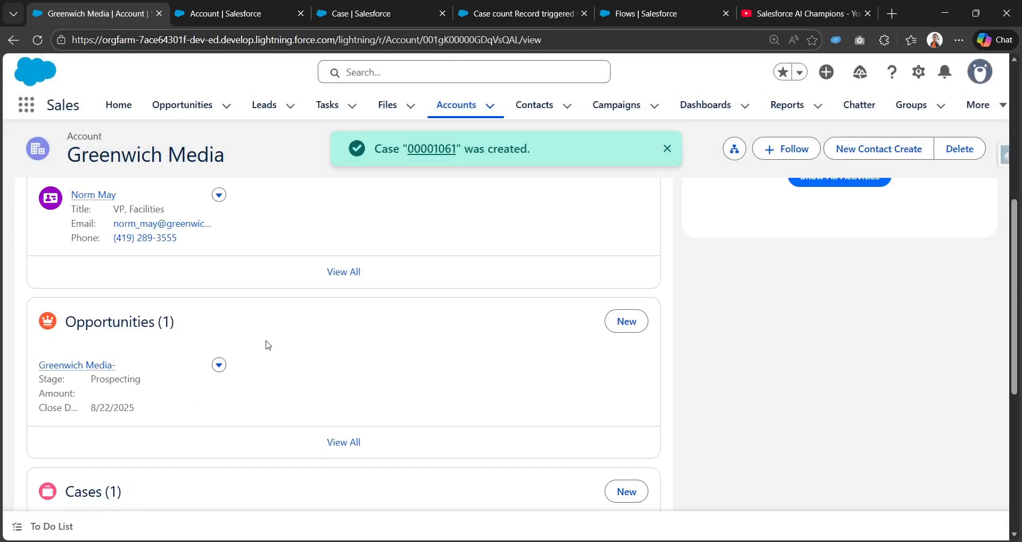
pyautogui.scroll(5, 268, 345)
pyautogui.click(126, 277)
pyautogui.scroll(-5, 276, 258)
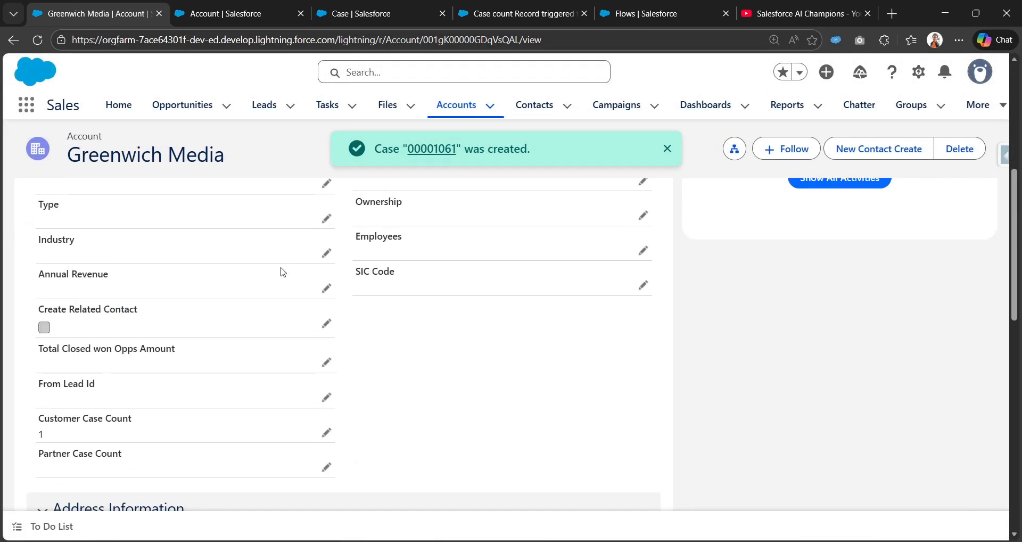
pyautogui.scroll(-3, 283, 272)
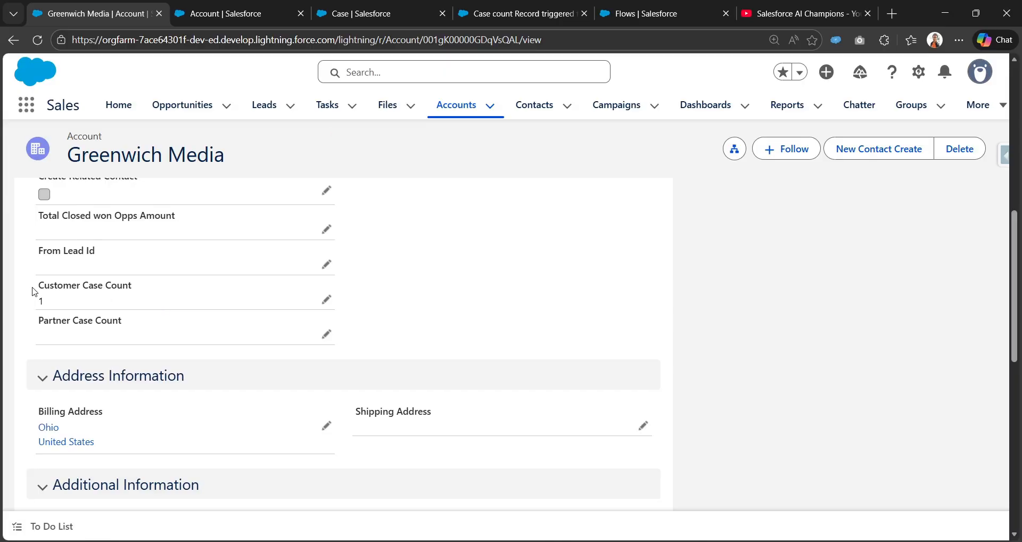
pyautogui.moveTo(50, 302); pyautogui.dragTo(38, 288)
# Open the Blues Entertainment Corp. account and check its customer and partner case counts
pyautogui.scroll(10, 143, 319)
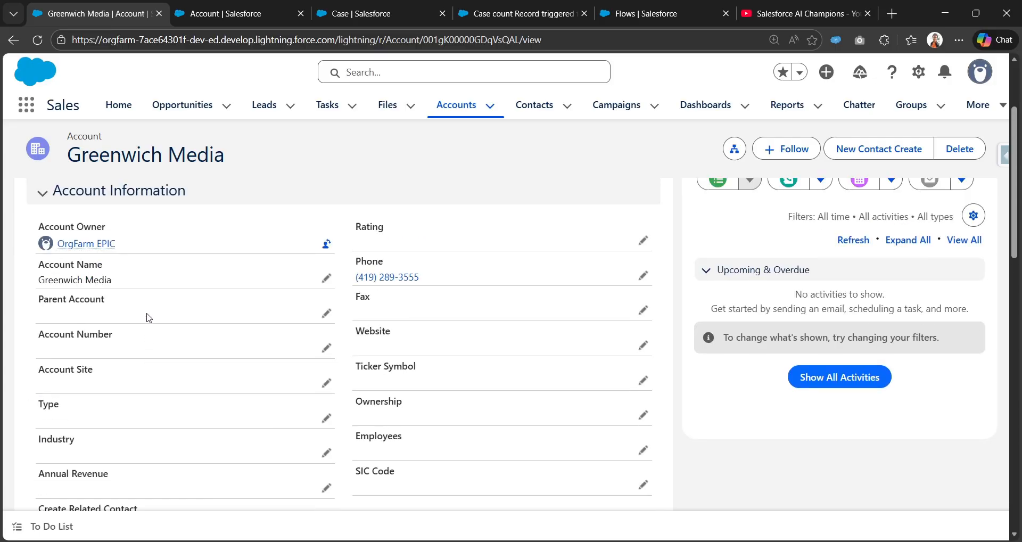
pyautogui.click(447, 106)
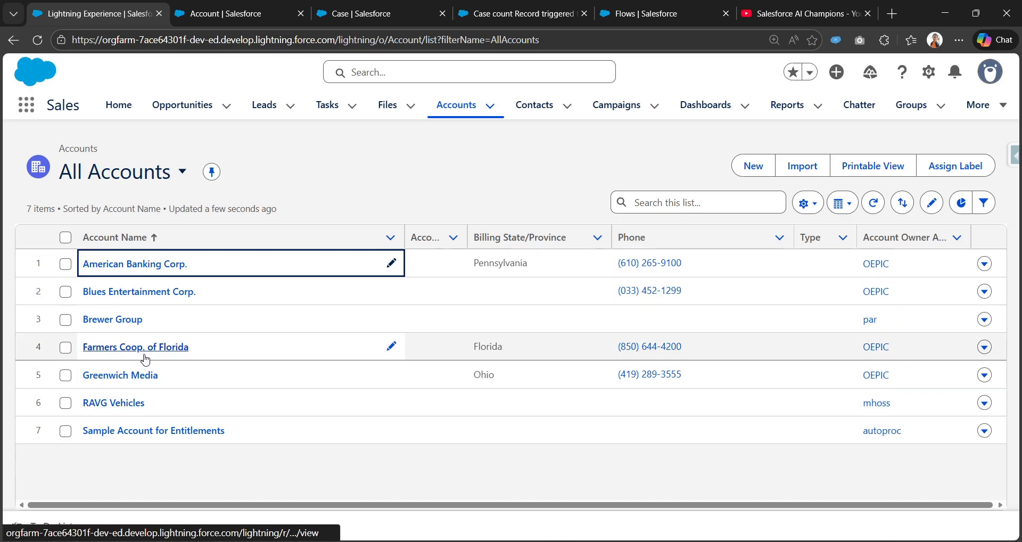
pyautogui.click(153, 298)
pyautogui.click(131, 277)
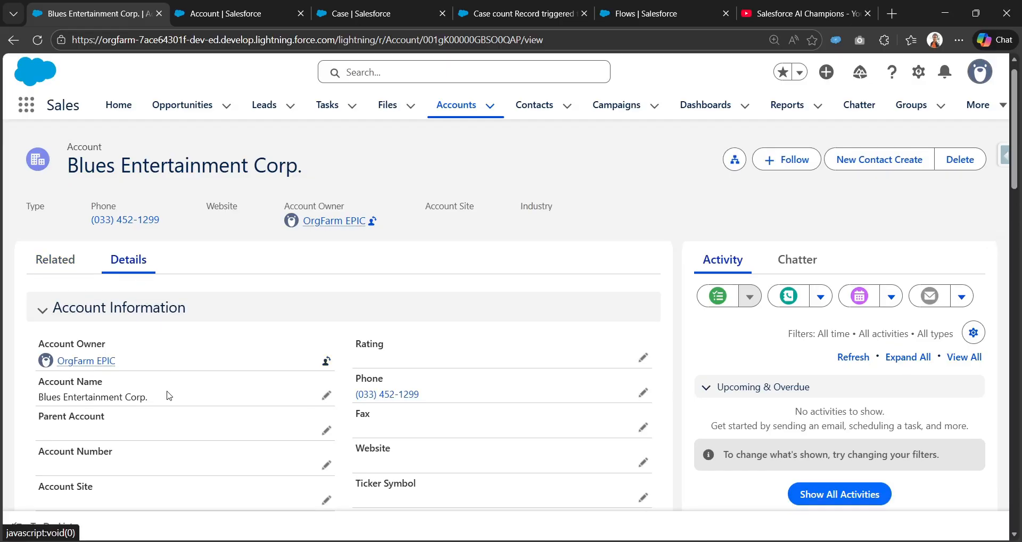
pyautogui.scroll(-10, 168, 395)
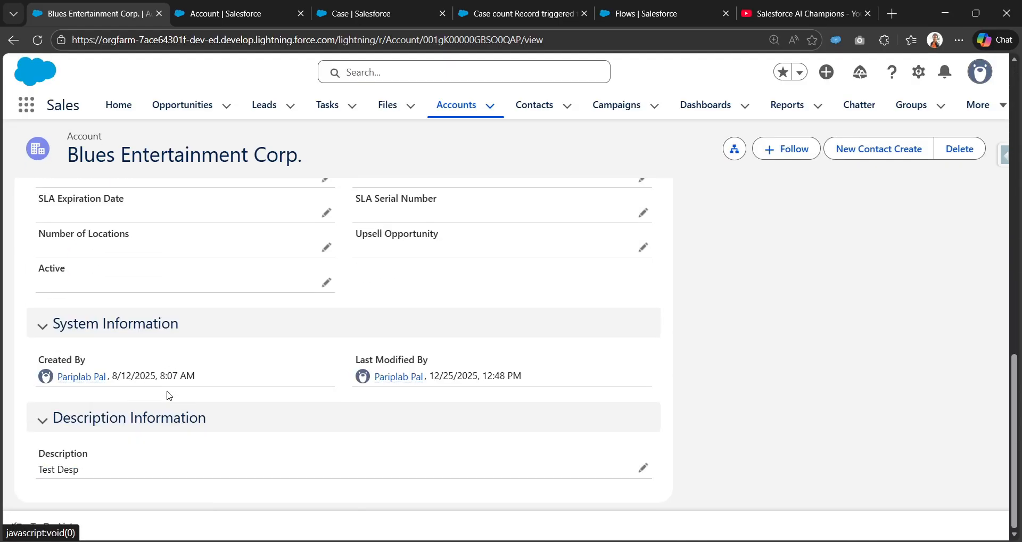
pyautogui.scroll(8, 168, 395)
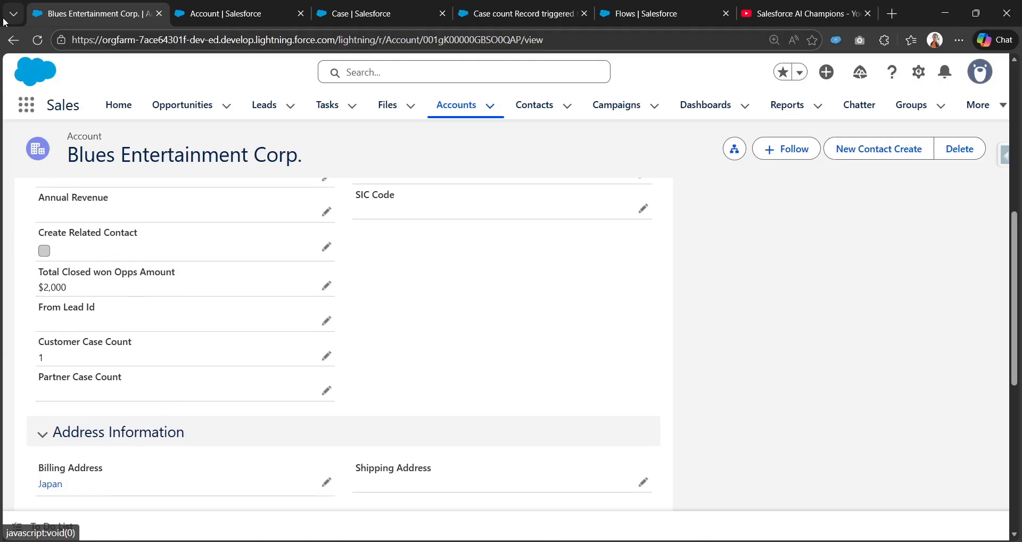
# Return to the accounts list, open American Banking Corp. and check its customer and partner case counts
pyautogui.hotkey('alt', 'Left')
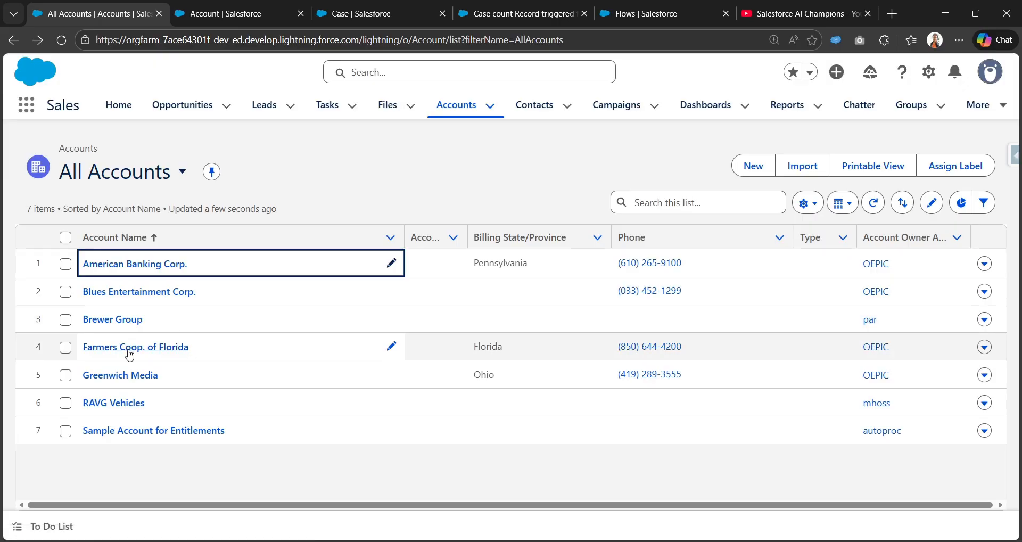
pyautogui.click(131, 265)
pyautogui.click(134, 283)
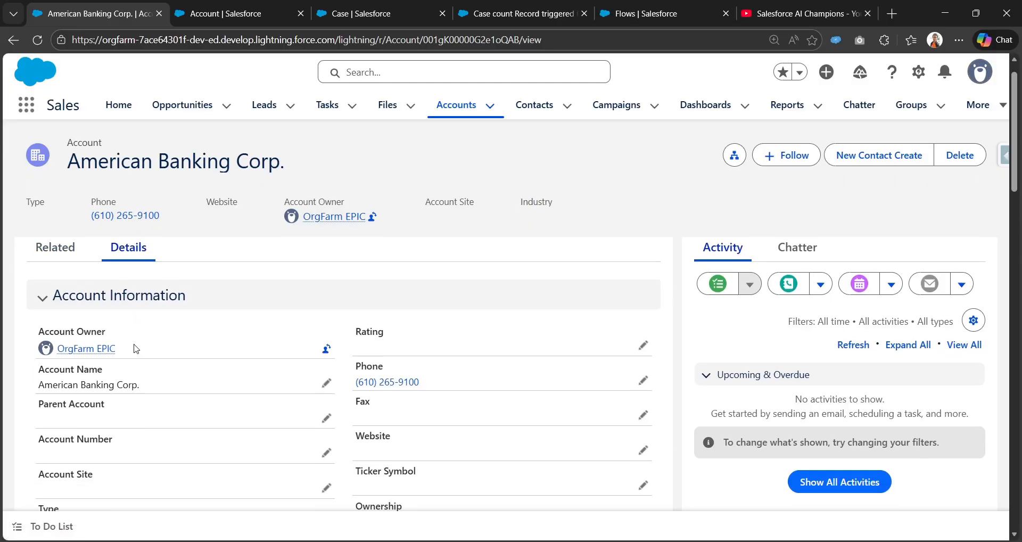
pyautogui.scroll(-10, 133, 351)
pyautogui.scroll(8, 244, 353)
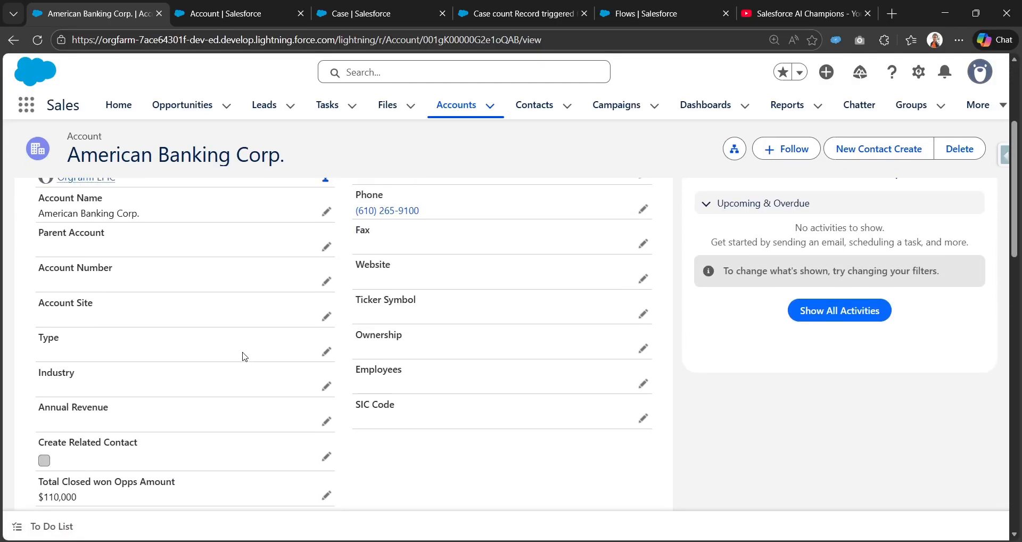
pyautogui.scroll(-7, 75, 385)
pyautogui.scroll(-3, 52, 326)
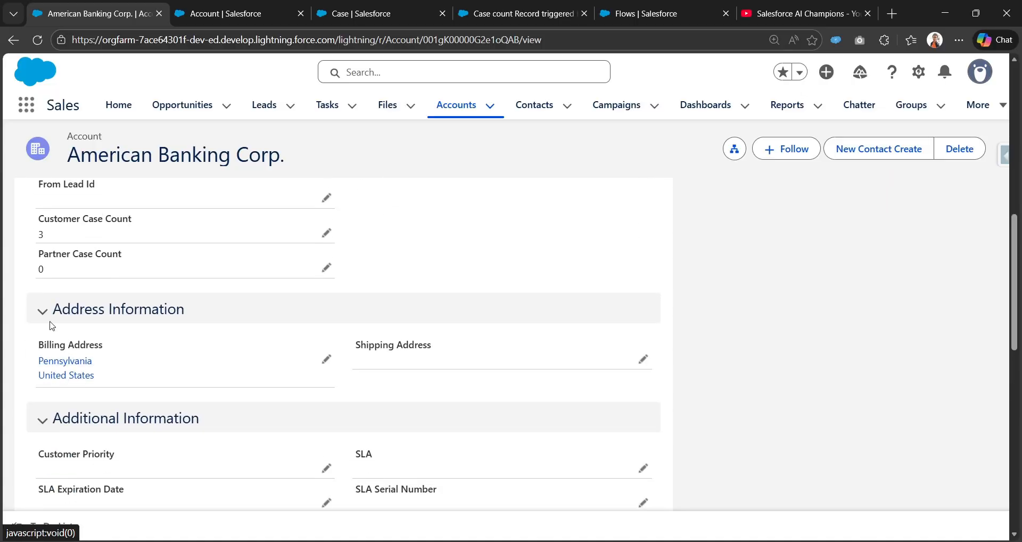
# Start a new case with the Partner Case record type from American Banking Corp.'s related cases
pyautogui.scroll(10, 90, 280)
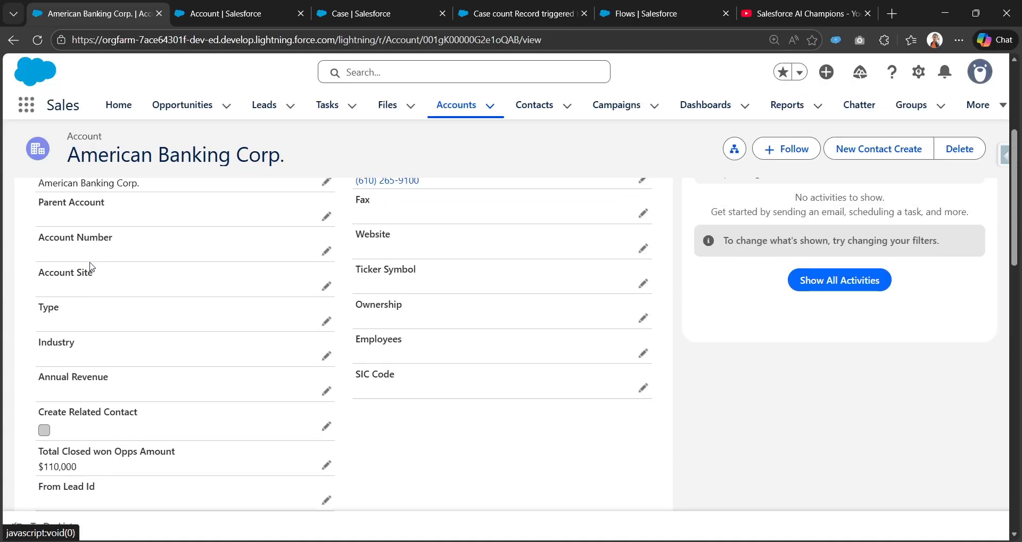
pyautogui.click(71, 212)
pyautogui.scroll(-8, 524, 445)
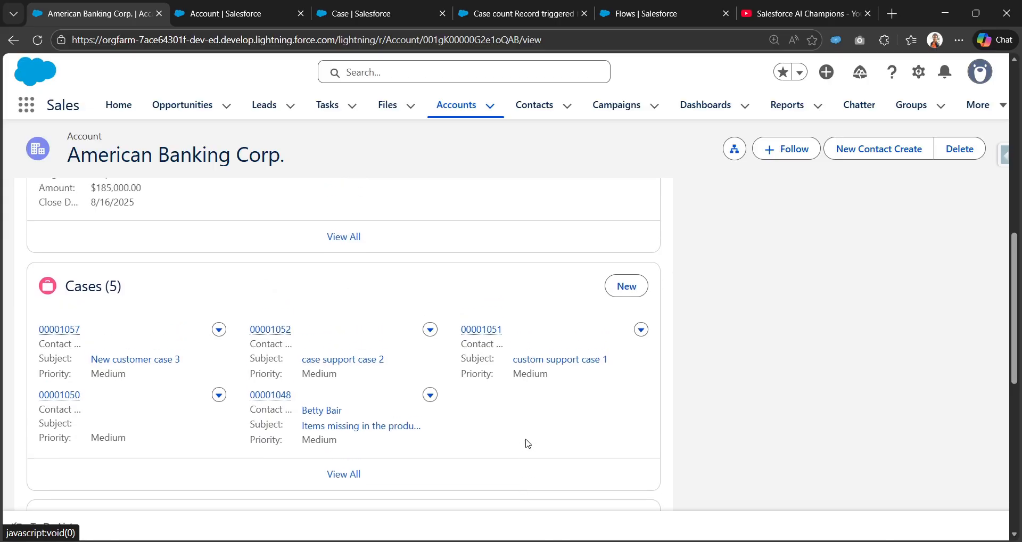
pyautogui.click(627, 293)
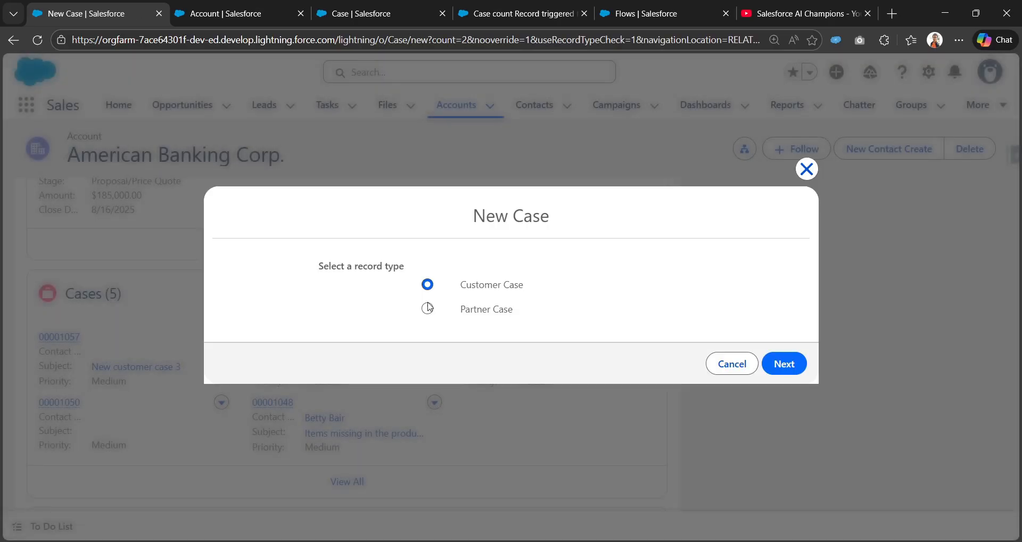
pyautogui.click(446, 310)
pyautogui.click(798, 362)
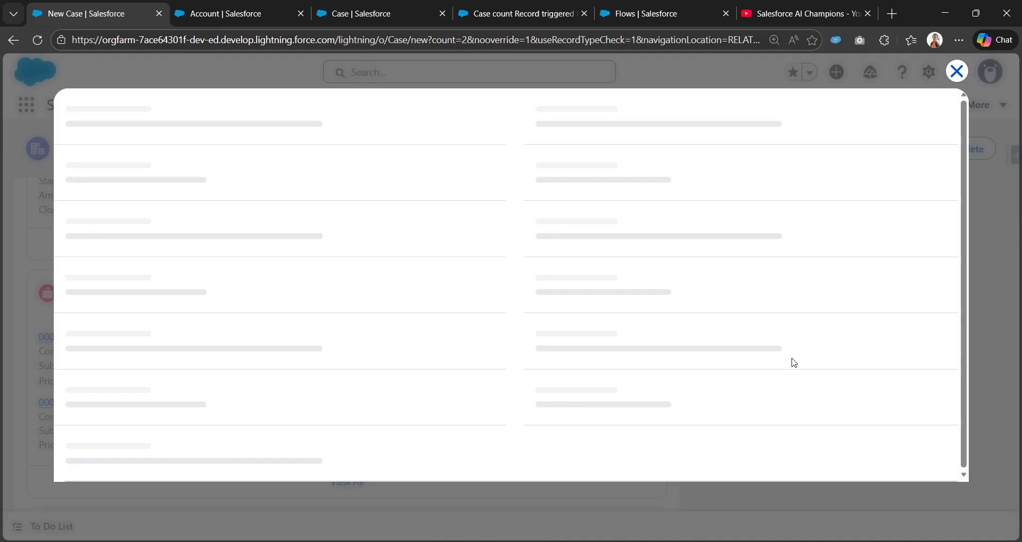
# Choose a case origin and a product for the new partner case
pyautogui.scroll(-3, 229, 321)
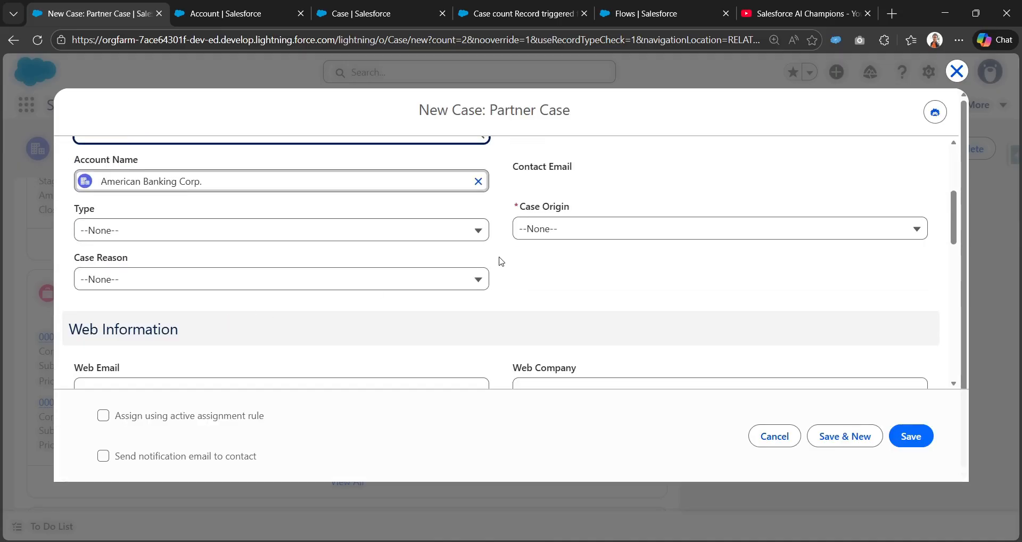
pyautogui.click(593, 229)
pyautogui.click(585, 304)
pyautogui.scroll(-3, 186, 282)
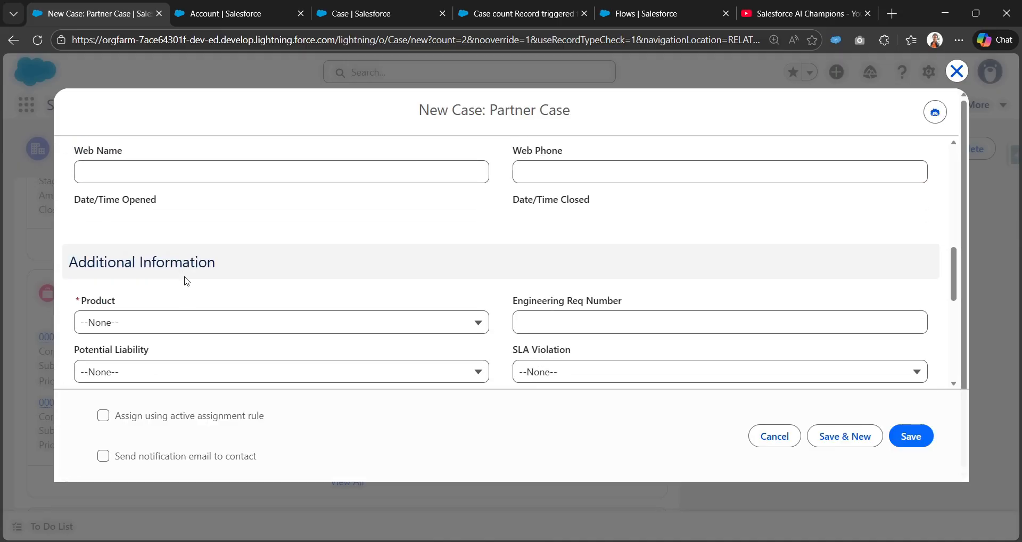
pyautogui.click(198, 322)
pyautogui.click(198, 451)
# Enter "First partner case" as the partner case's subject and save the case
pyautogui.scroll(-5, 198, 385)
pyautogui.click(231, 324)
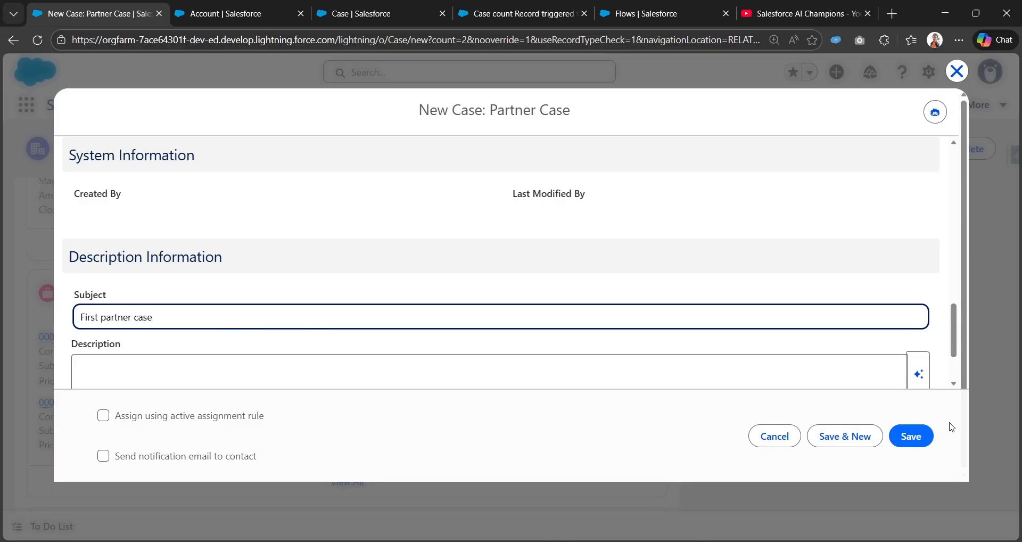
pyautogui.click(930, 438)
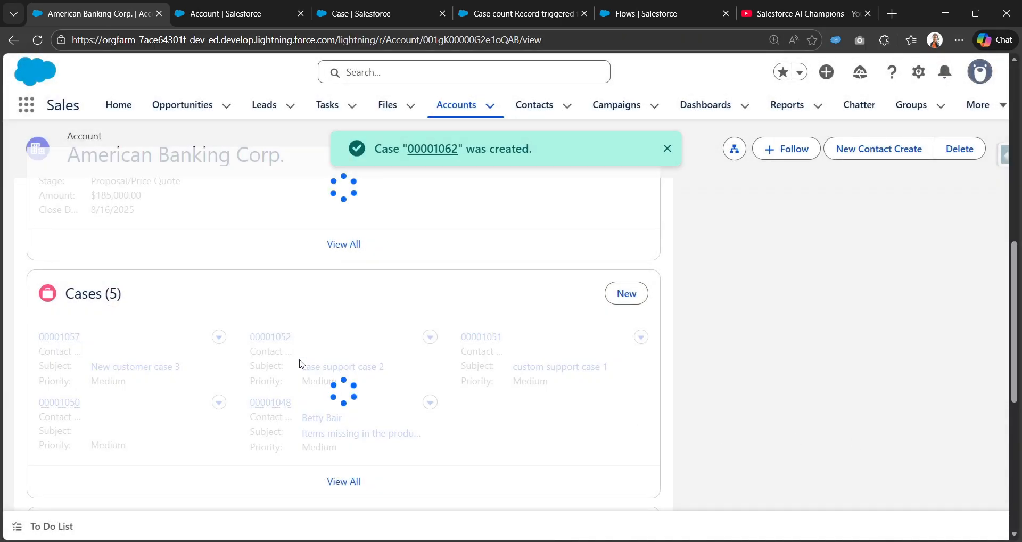
# Check the Customer Case Count and Partner Case Count in American Banking Corp.'s account details
pyautogui.scroll(10, 247, 324)
pyautogui.click(132, 281)
pyautogui.scroll(-10, 140, 289)
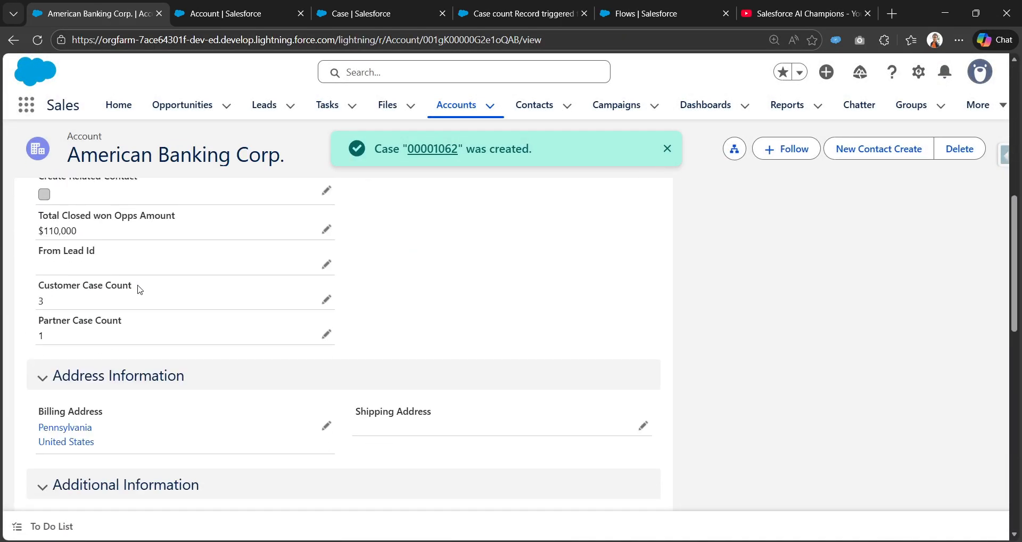
pyautogui.scroll(-4, 139, 289)
pyautogui.scroll(3, 139, 289)
pyautogui.scroll(1, 44, 312)
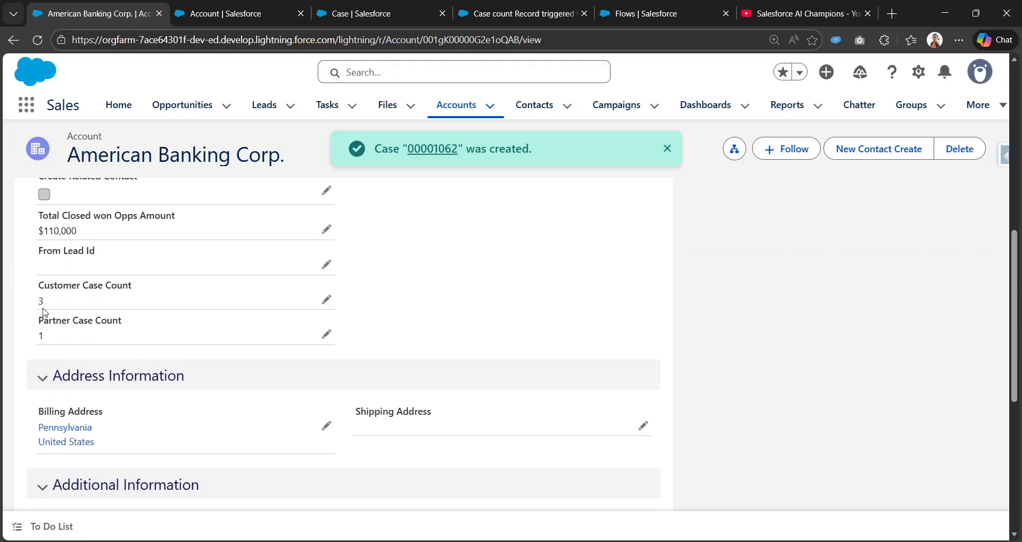
pyautogui.moveTo(31, 321); pyautogui.dragTo(142, 331)
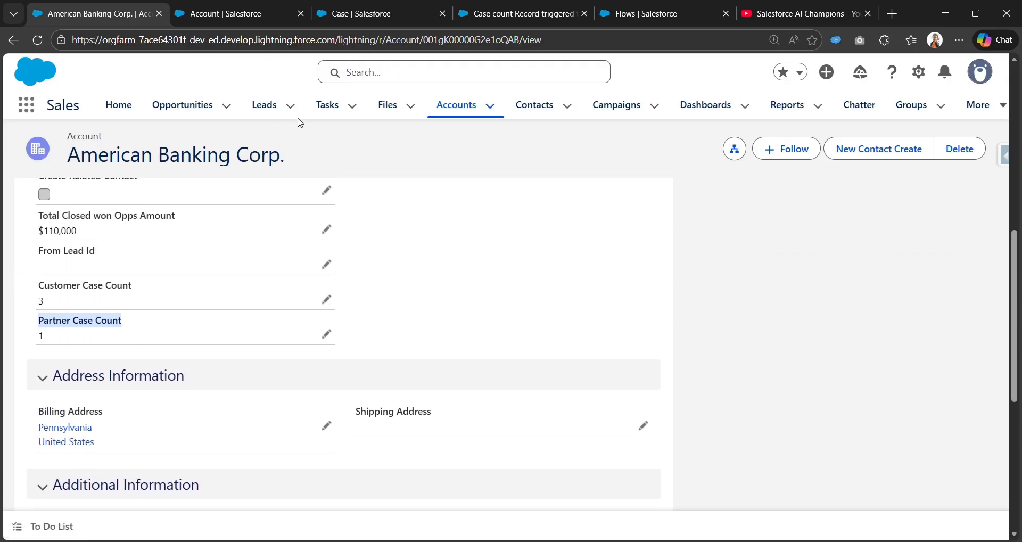
# Return to the accounts list, open Greenwich Media and look through its account details for the case counts
pyautogui.click(453, 110)
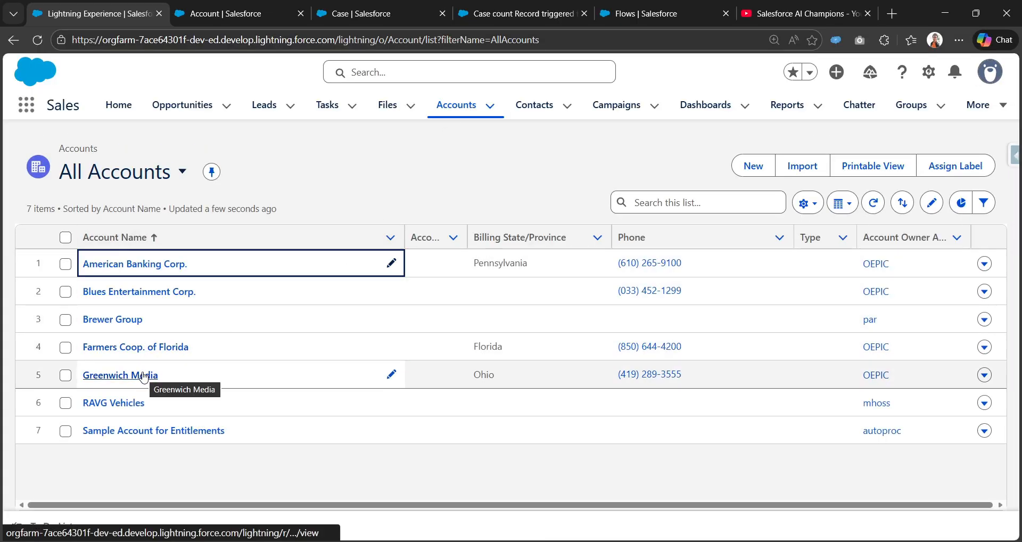
pyautogui.click(142, 376)
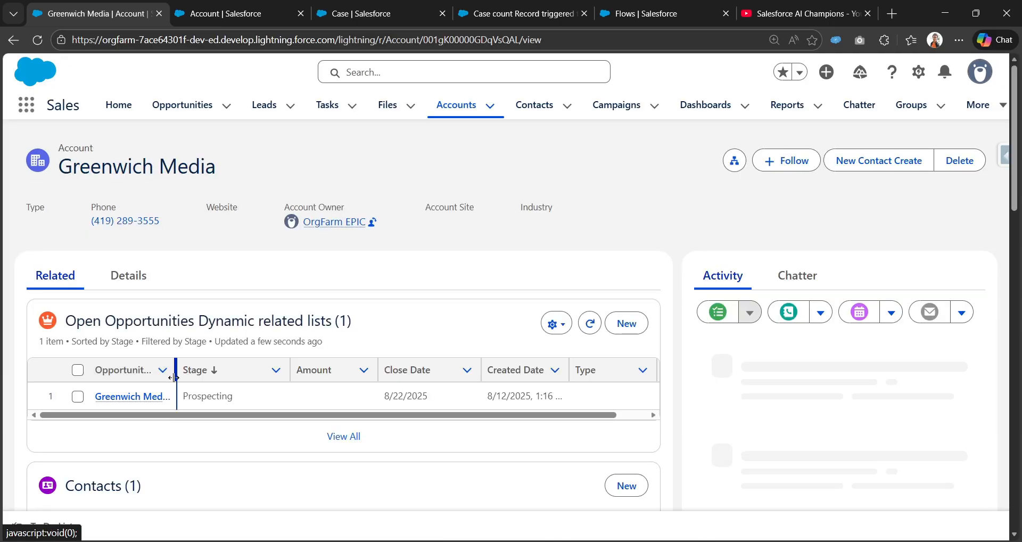
pyautogui.click(146, 286)
pyautogui.scroll(-10, 144, 292)
pyautogui.scroll(10, 144, 292)
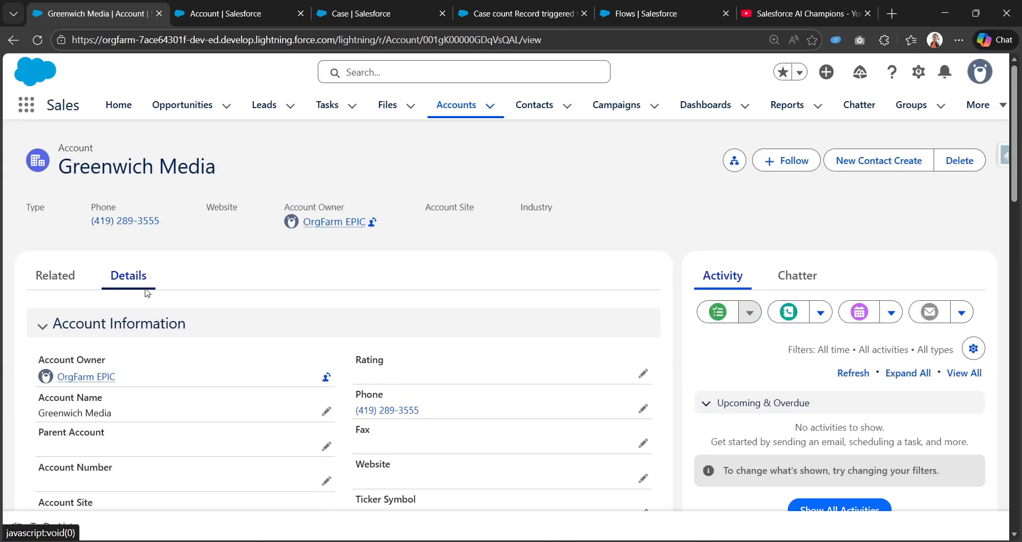
# Start a new case with the Customer Case record type from Greenwich Media's related cases
pyautogui.click(49, 275)
pyautogui.scroll(-5, 472, 422)
pyautogui.scroll(-3, 605, 383)
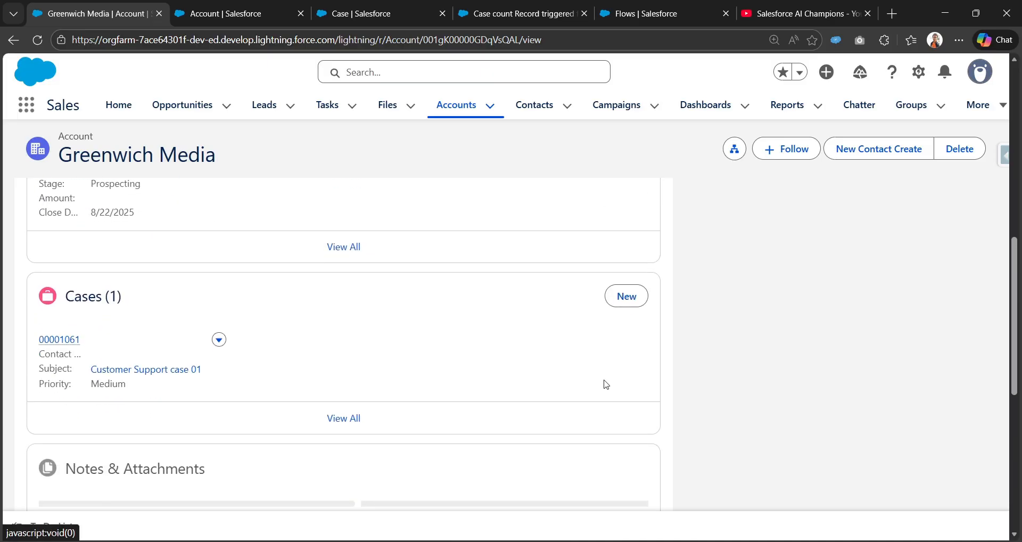
pyautogui.click(641, 301)
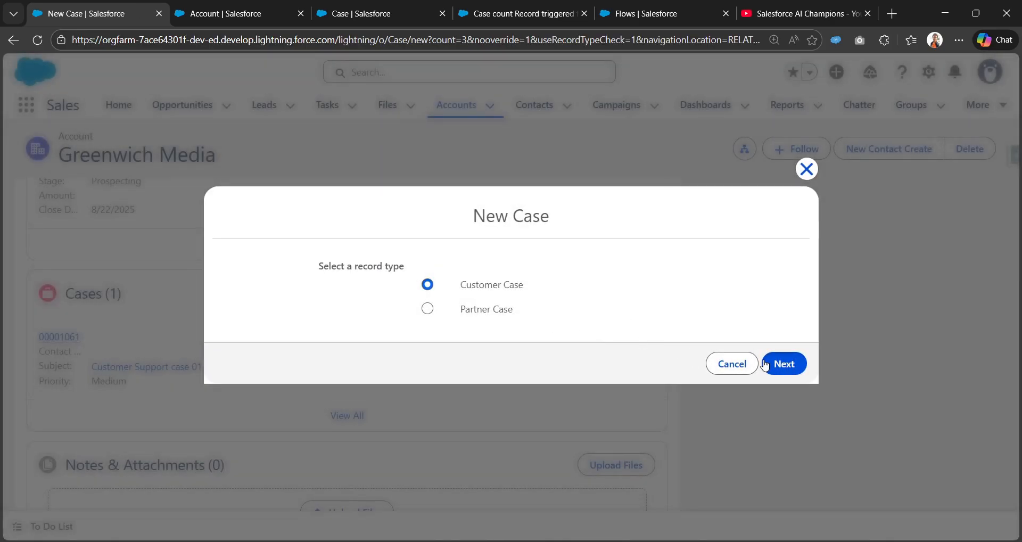
pyautogui.click(771, 363)
# Choose a case origin and a product for Greenwich Media's new customer case
pyautogui.scroll(-4, 235, 334)
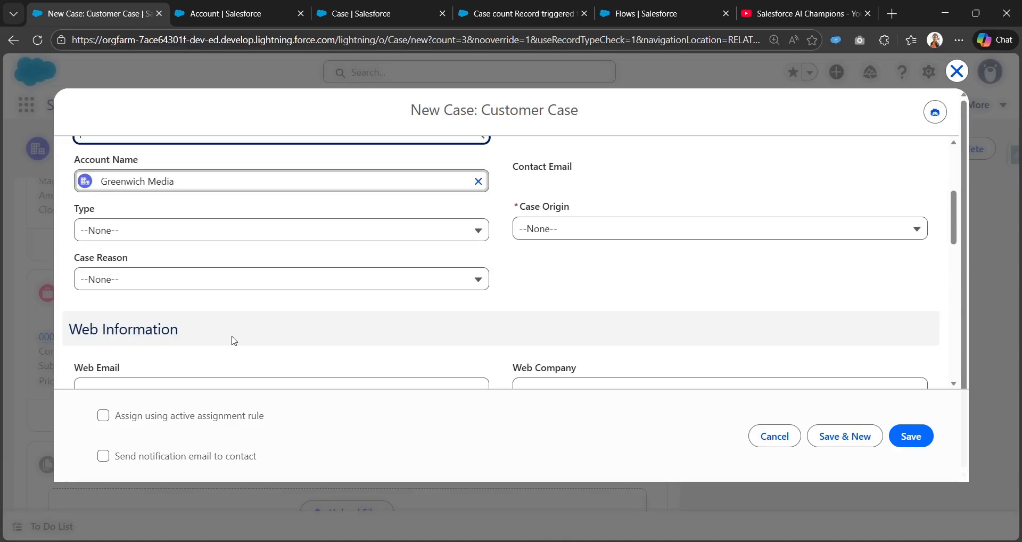
pyautogui.click(628, 240)
pyautogui.click(625, 291)
pyautogui.scroll(-6, 522, 308)
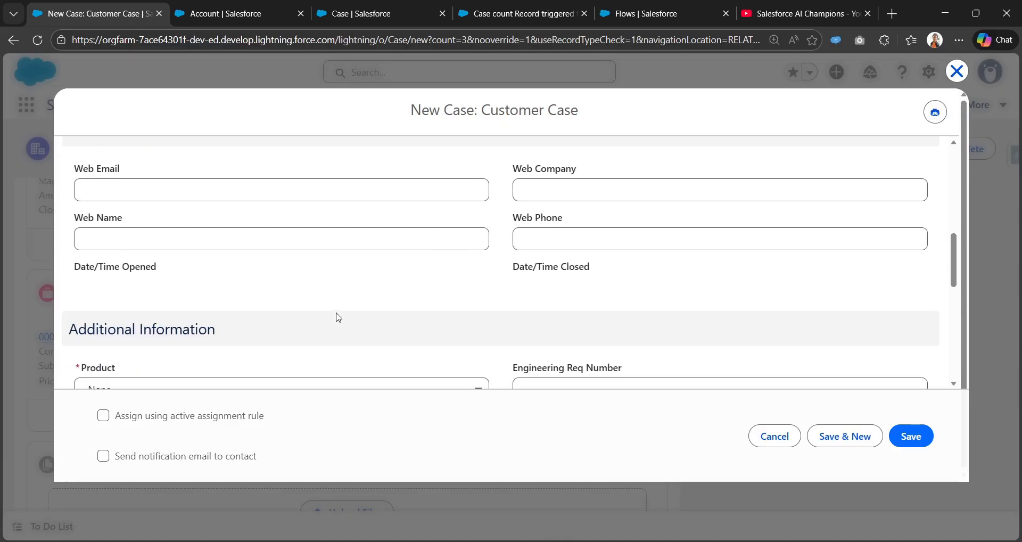
pyautogui.click(335, 258)
pyautogui.click(306, 335)
# Enter "2nd customer case" as the customer case's subject and save the case
pyautogui.scroll(-4, 307, 333)
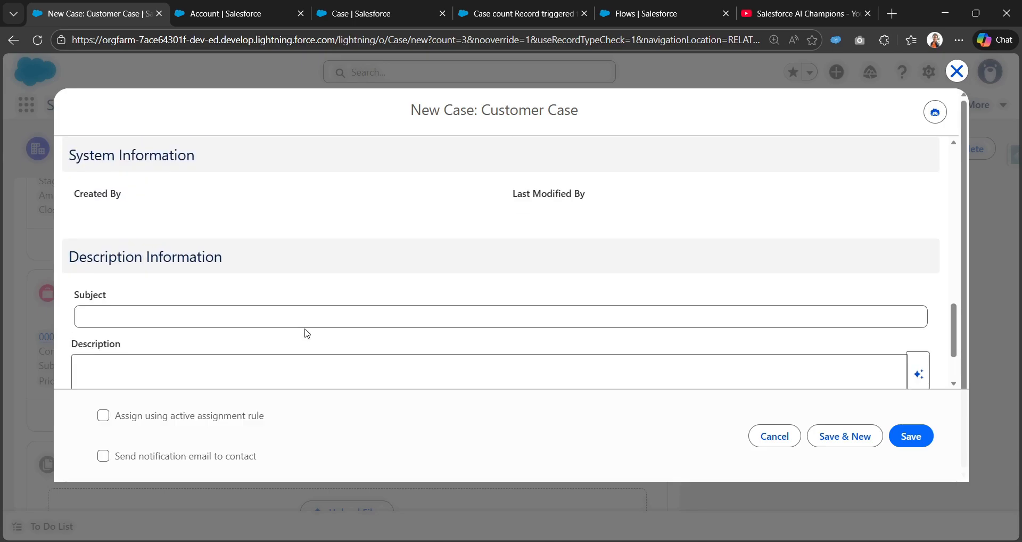
pyautogui.click(312, 315)
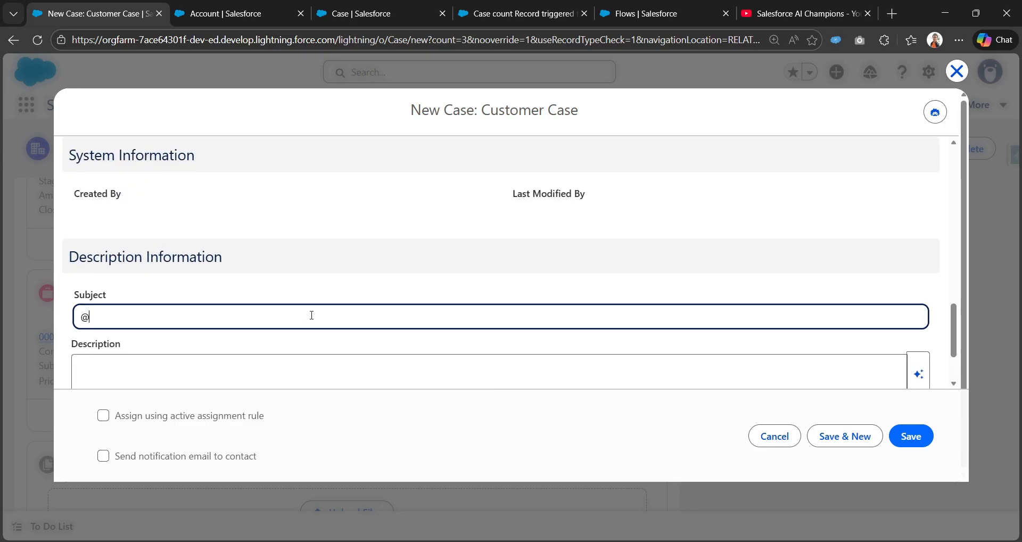
pyautogui.write('2nd customer case')
pyautogui.rightClick(312, 315)
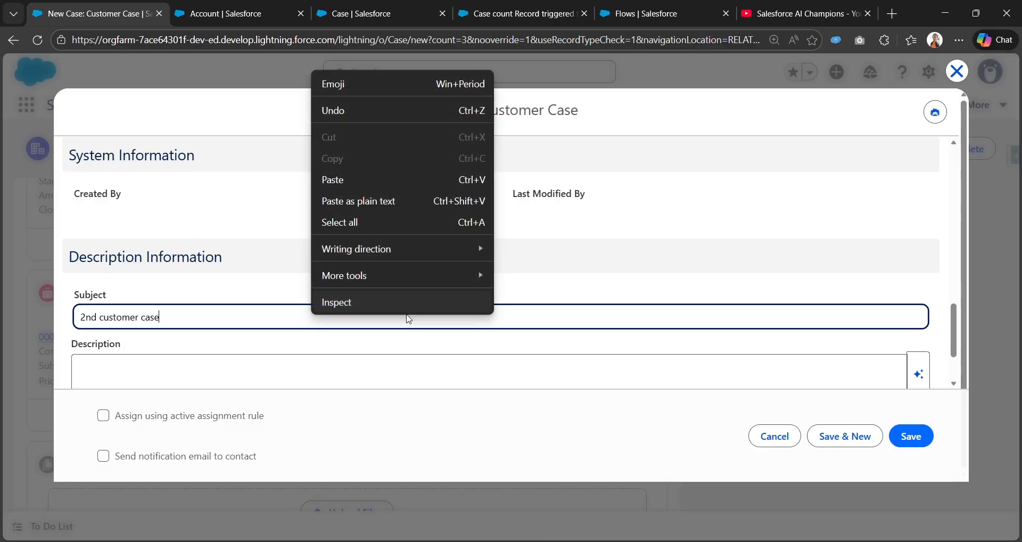
pyautogui.click(909, 436)
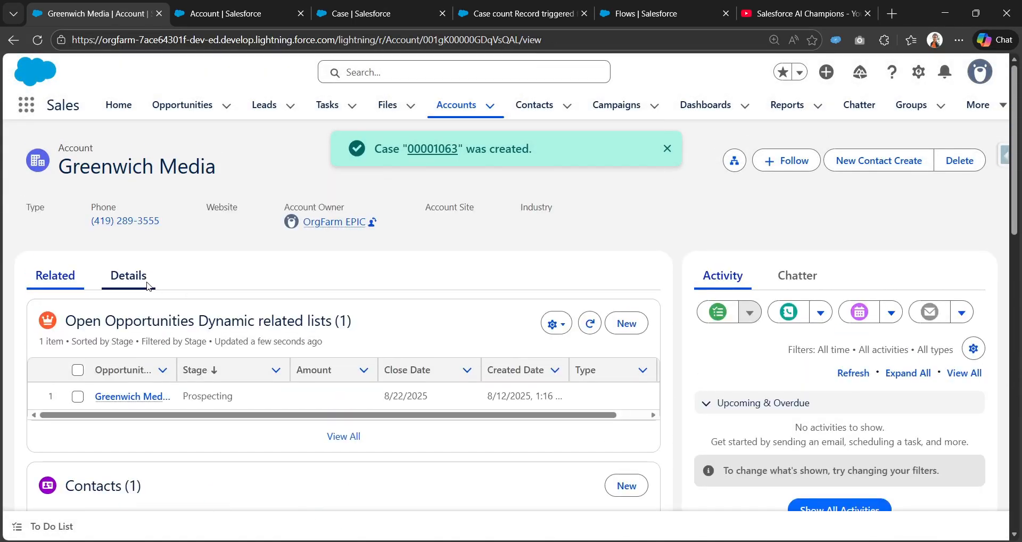
pyautogui.click(147, 285)
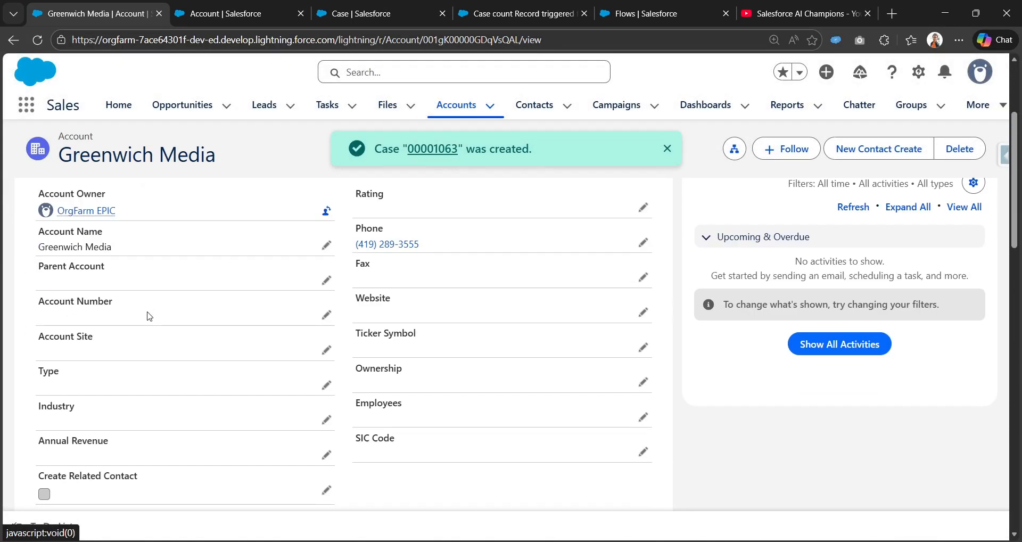
pyautogui.scroll(-5, 150, 320)
pyautogui.moveTo(41, 302); pyautogui.dragTo(39, 284)
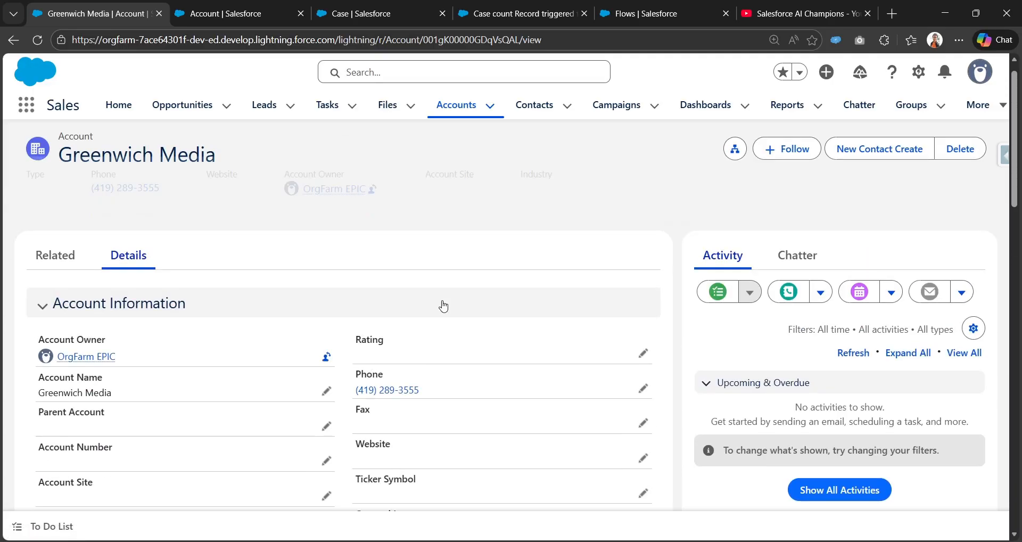
# Review the Transform element scenario in the Word document and return to the Greenwich Media account in Salesforce
pyautogui.click(638, 541)
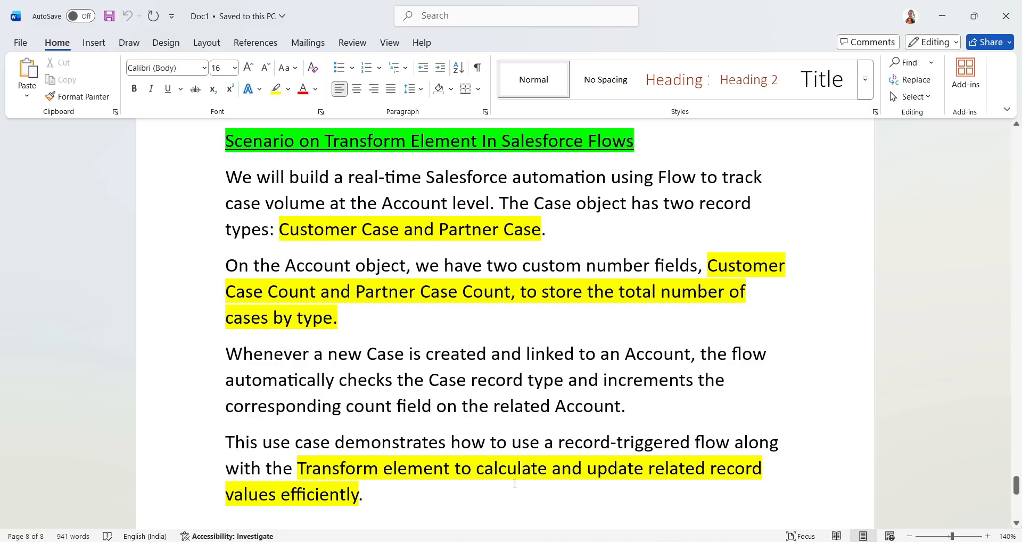
pyautogui.click(470, 541)
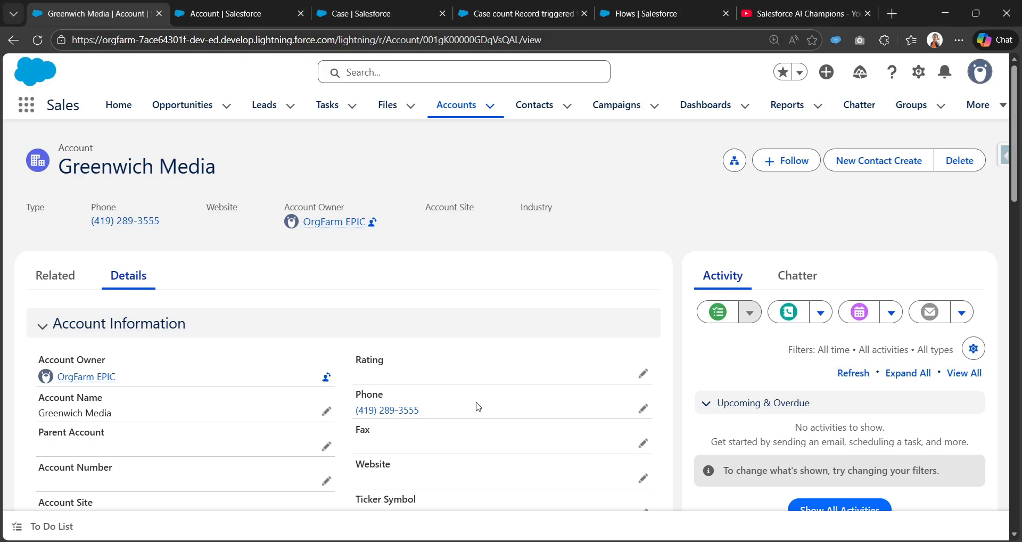